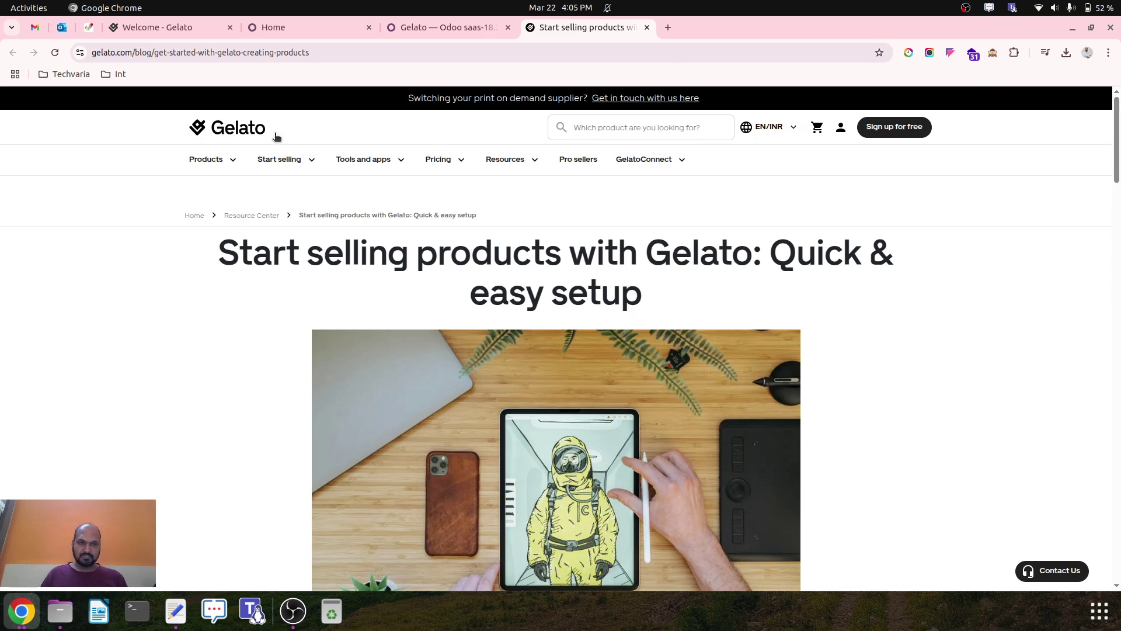
Skim the Odoo Gelato integration docs, then return to the Welcome - Gelato dashboard.
{"action": "scroll", "coordinate": [786, 342], "scroll_direction": "down", "scroll_amount": 1}
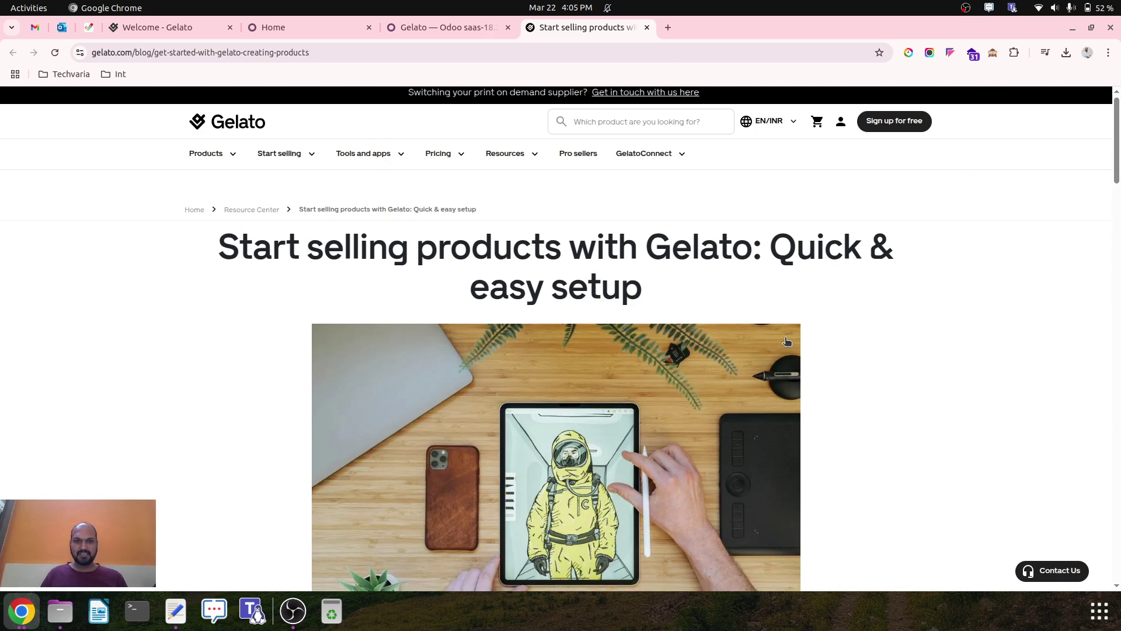
{"action": "scroll", "coordinate": [787, 342], "scroll_direction": "down", "scroll_amount": 1}
{"action": "scroll", "coordinate": [787, 342], "scroll_direction": "up", "scroll_amount": 1}
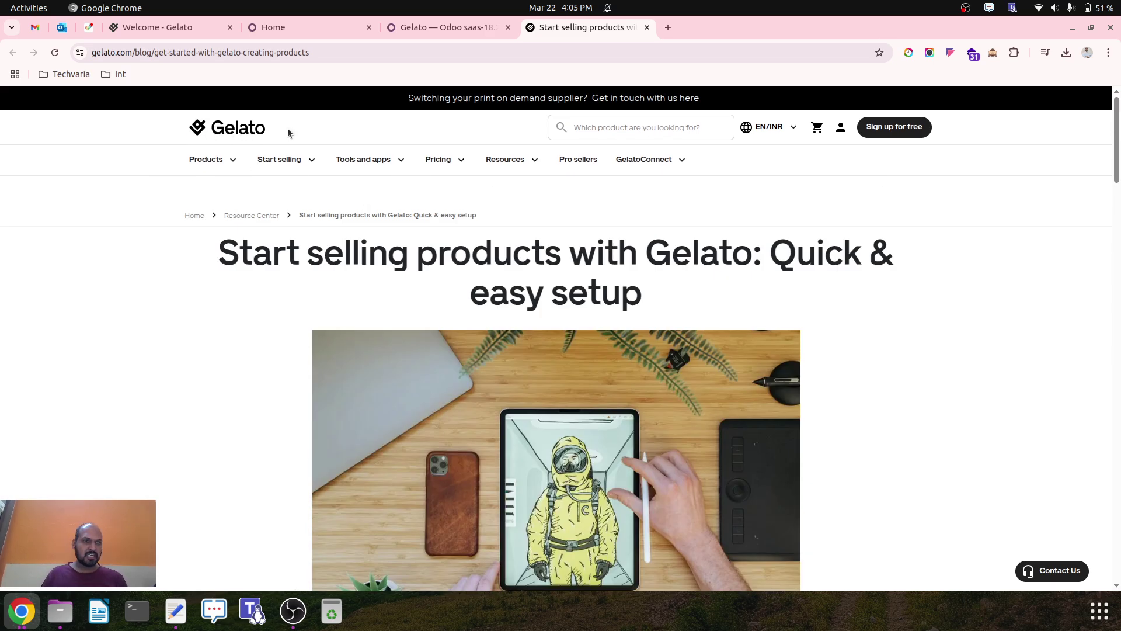
{"action": "left_click", "coordinate": [402, 27]}
{"action": "scroll", "coordinate": [424, 277], "scroll_direction": "down", "scroll_amount": 20}
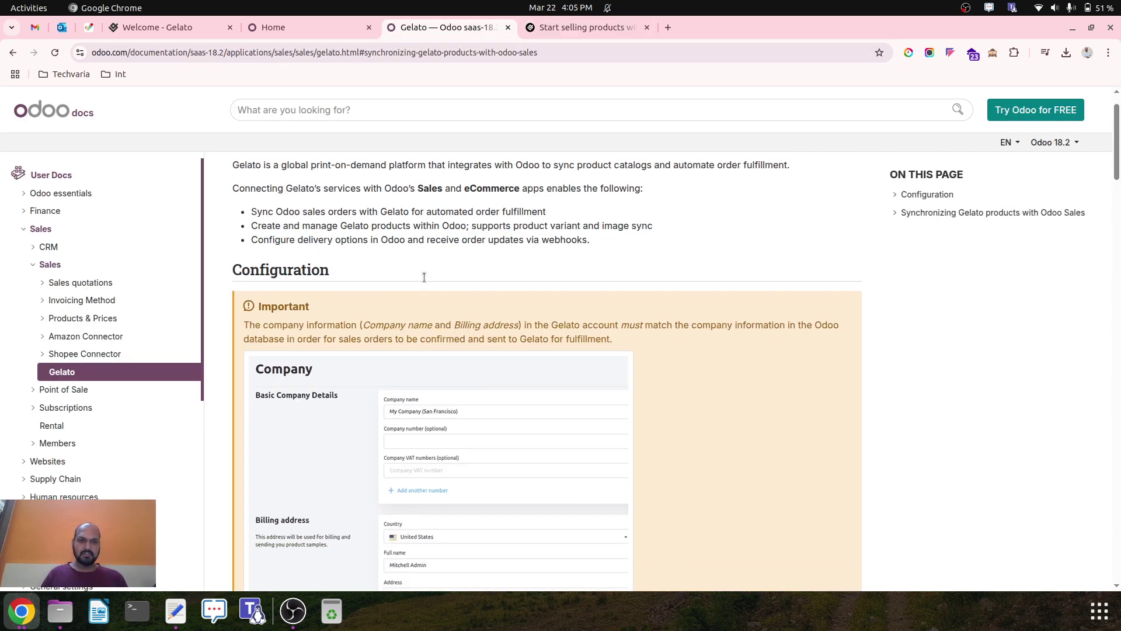
{"action": "scroll", "coordinate": [425, 281], "scroll_direction": "up", "scroll_amount": 15}
{"action": "left_click", "coordinate": [174, 27]}
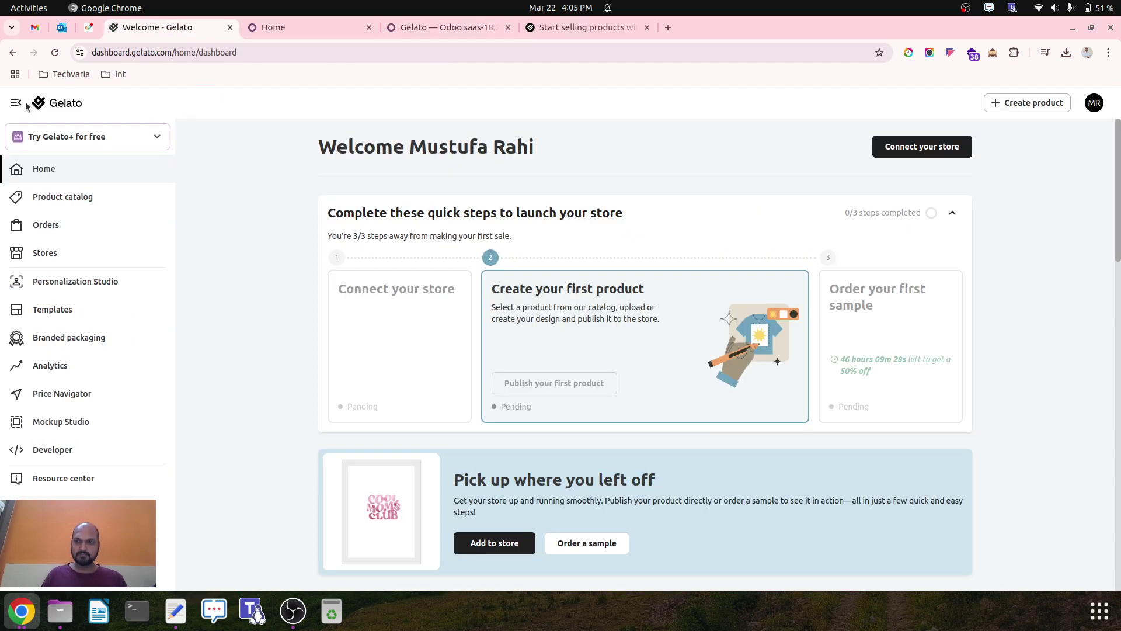
Glance at the account options and expand the Developer section in the sidebar.
{"action": "left_click", "coordinate": [1092, 106]}
{"action": "left_click", "coordinate": [197, 257]}
{"action": "left_click", "coordinate": [90, 456]}
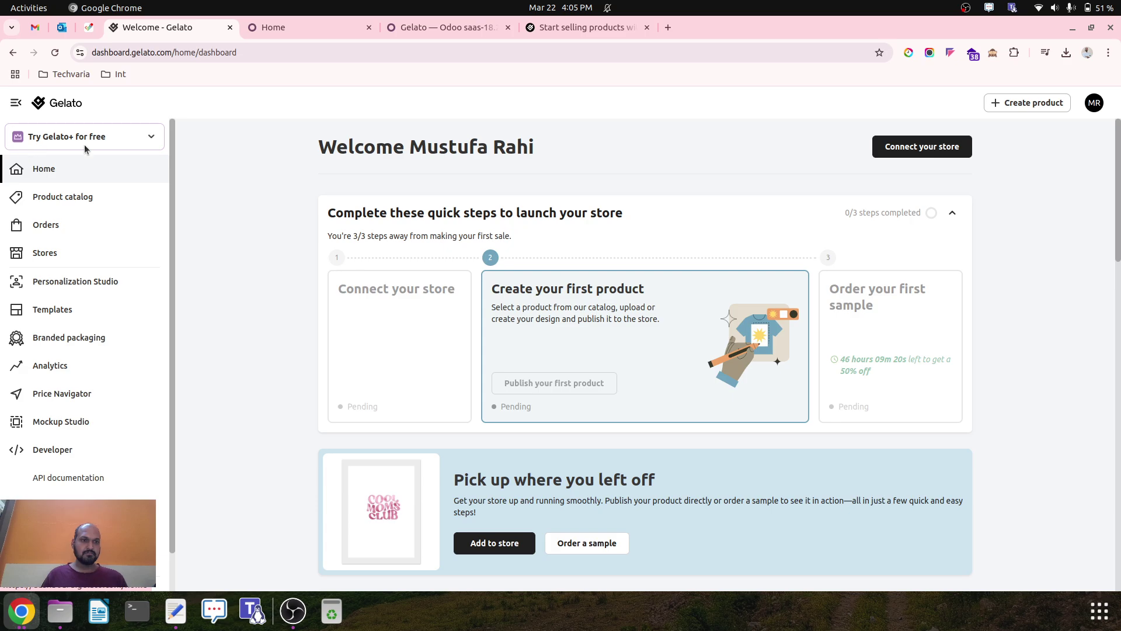
Browse the full list of store integrations on the Stores page.
{"action": "left_click", "coordinate": [56, 255]}
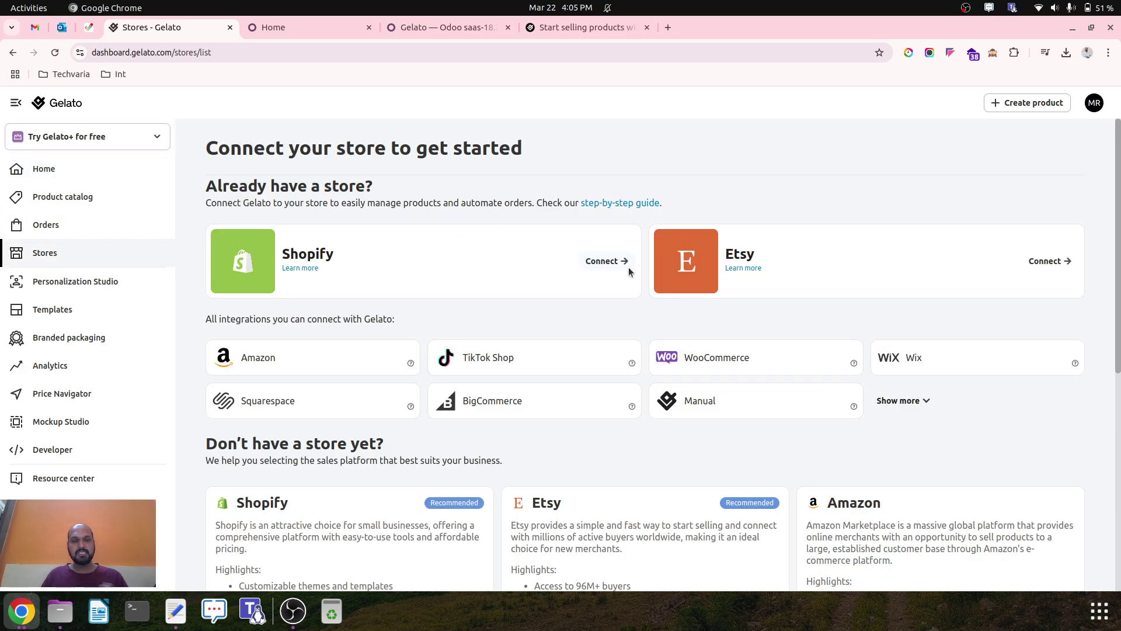
{"action": "scroll", "coordinate": [1066, 329], "scroll_direction": "down", "scroll_amount": 2}
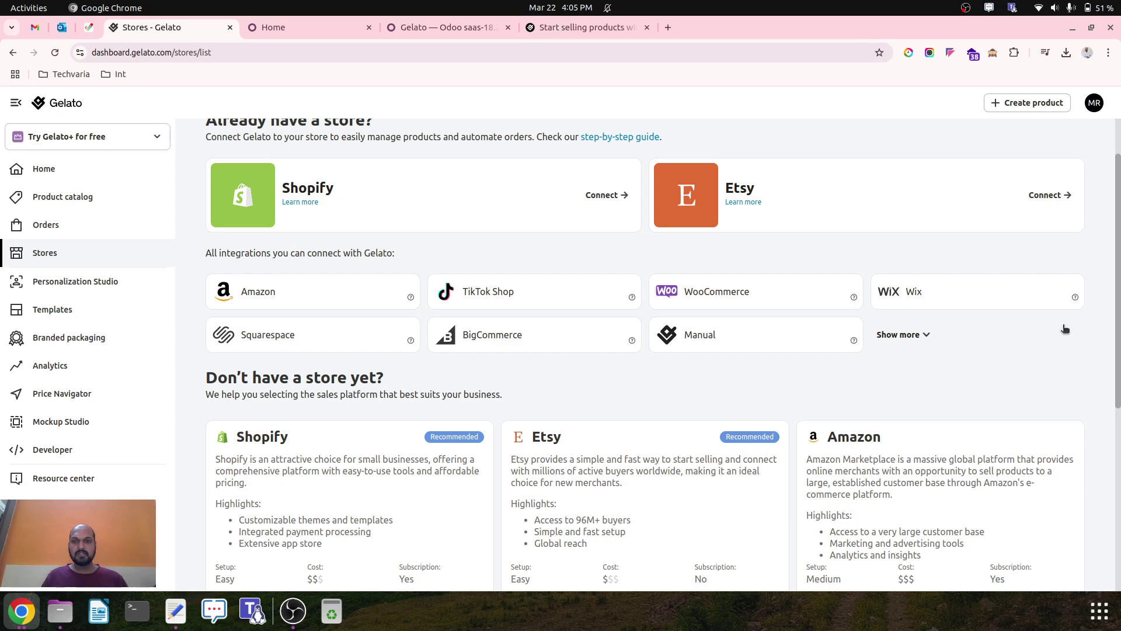
{"action": "left_click", "coordinate": [927, 334]}
{"action": "scroll", "coordinate": [929, 336], "scroll_direction": "down", "scroll_amount": 1}
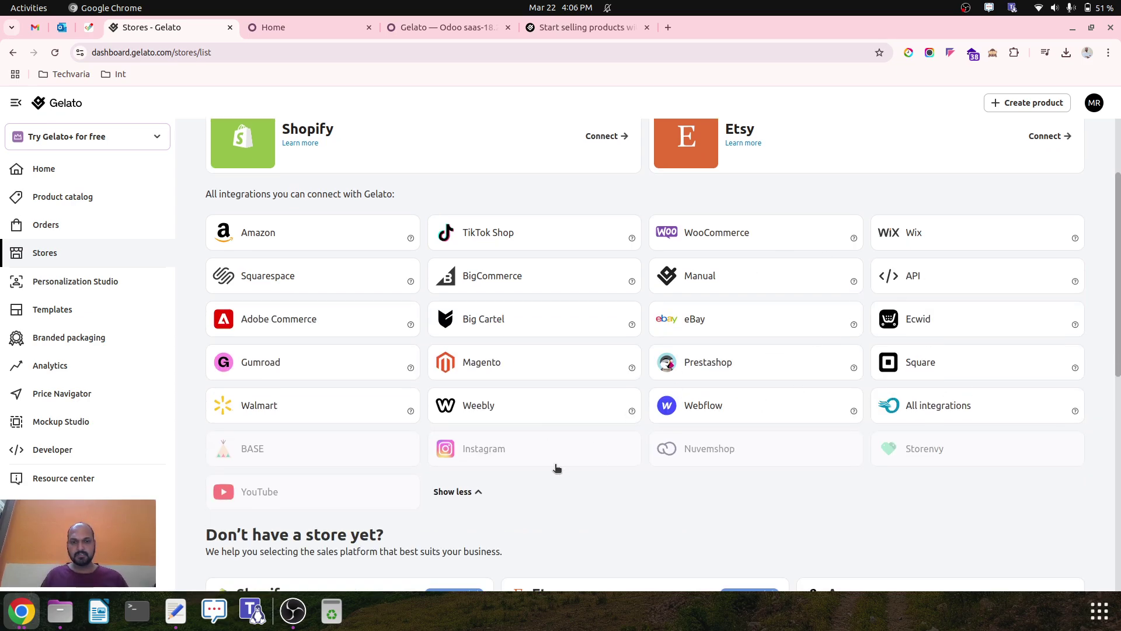
{"action": "scroll", "coordinate": [629, 447], "scroll_direction": "down", "scroll_amount": 5}
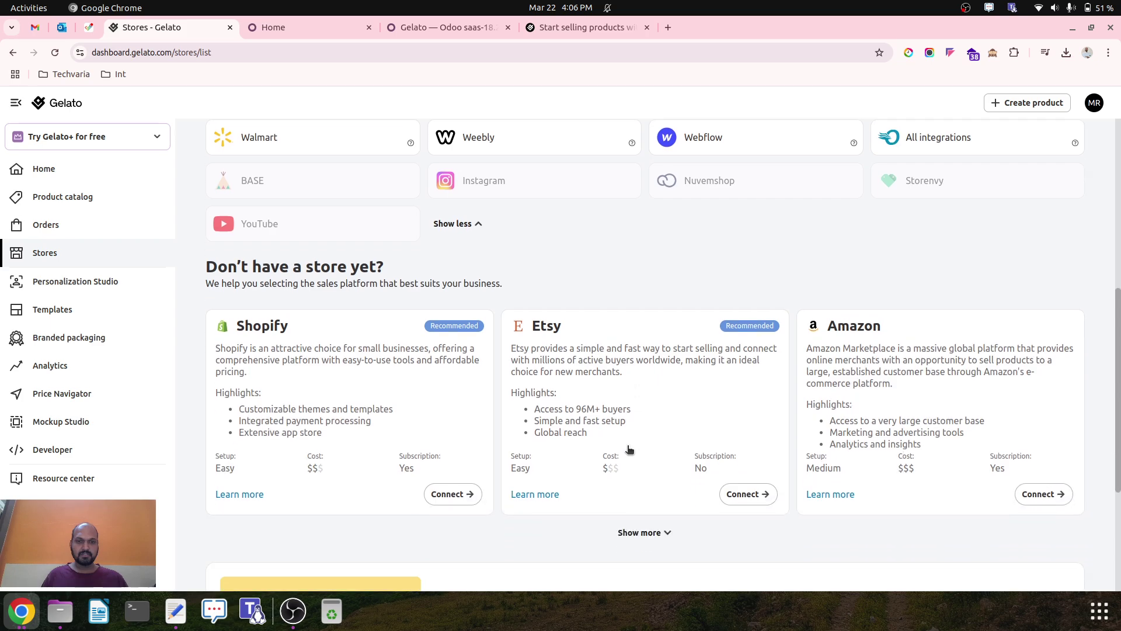
{"action": "scroll", "coordinate": [629, 450], "scroll_direction": "down", "scroll_amount": 4}
{"action": "left_click", "coordinate": [652, 306]}
{"action": "scroll", "coordinate": [783, 387], "scroll_direction": "down", "scroll_amount": 9}
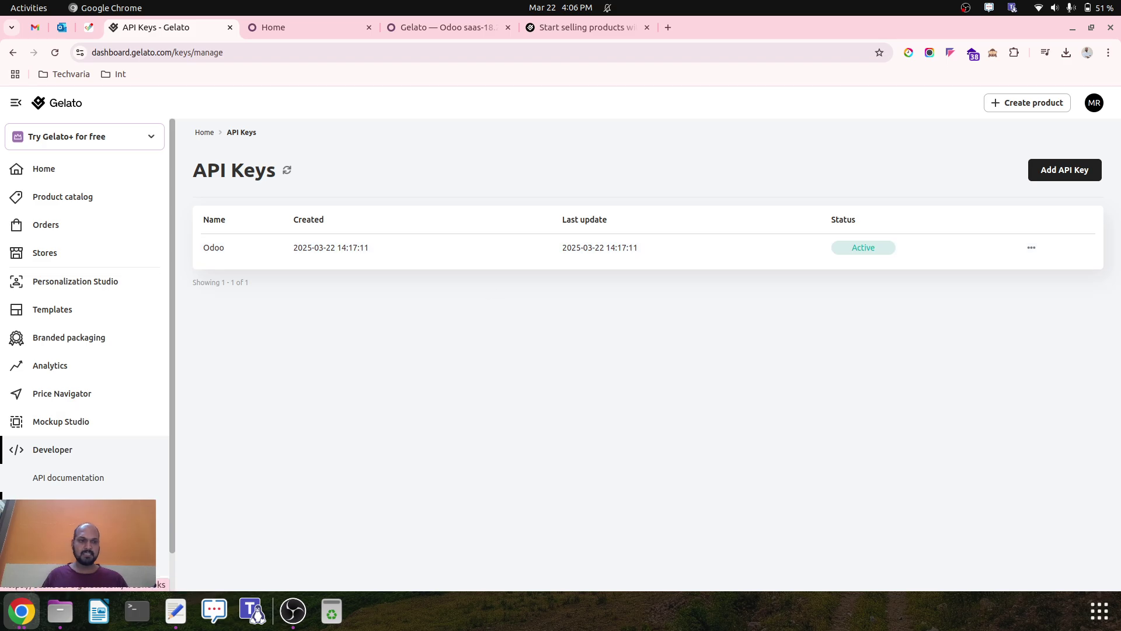
Open the Odoo webhook's Edit page and highlight the Odoo domain in its URL.
{"action": "left_click", "coordinate": [64, 534]}
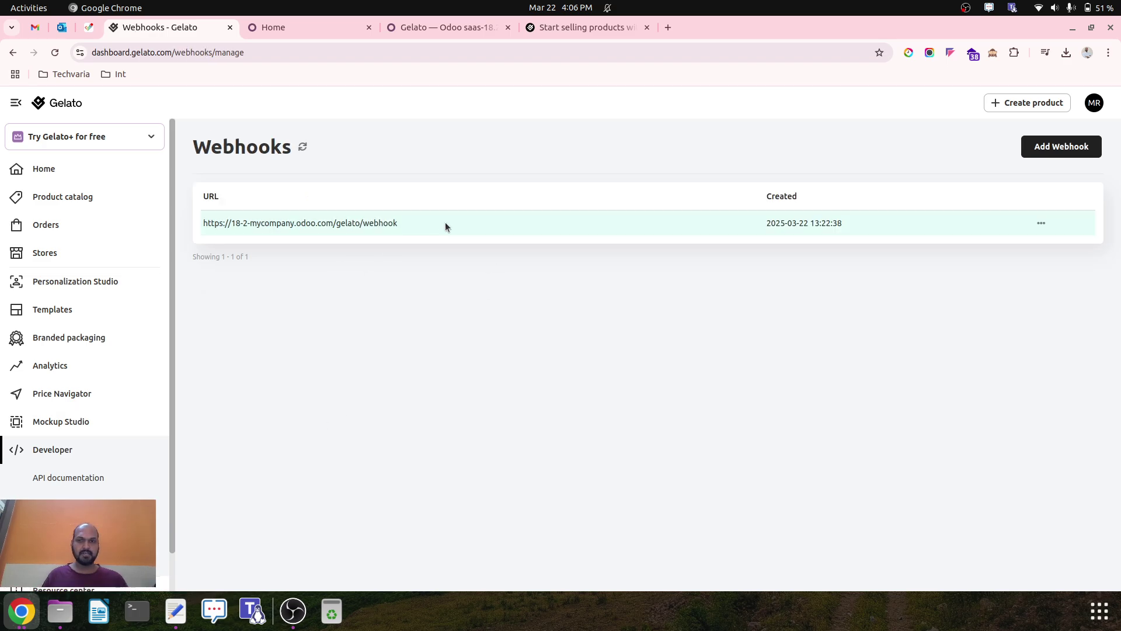
{"action": "left_click", "coordinate": [1041, 223]}
{"action": "left_click", "coordinate": [990, 250]}
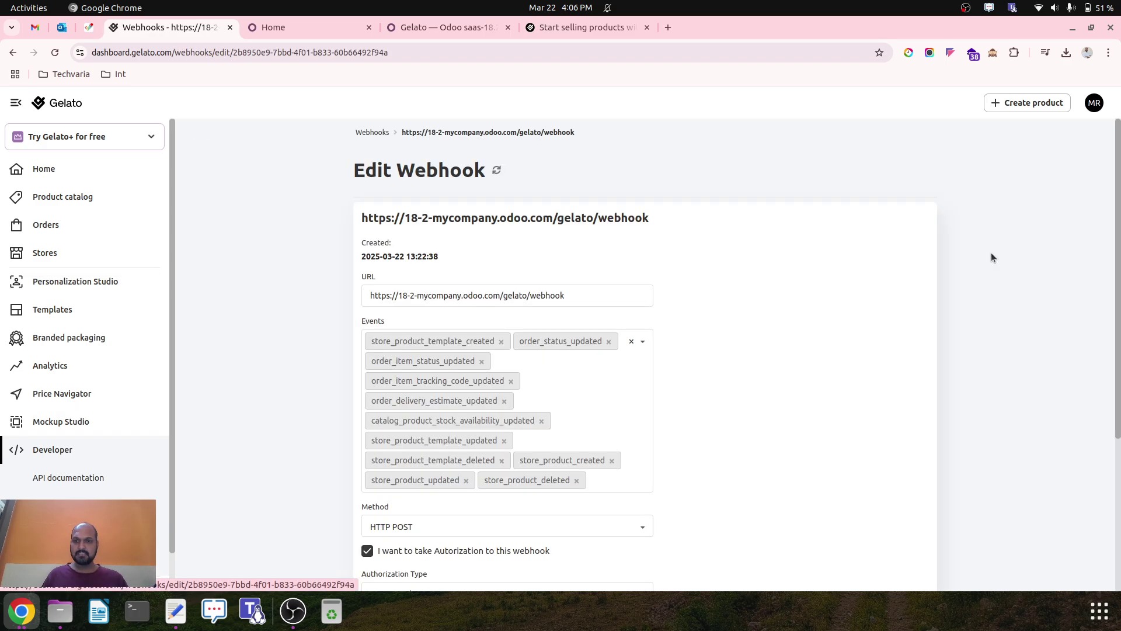
{"action": "scroll", "coordinate": [549, 378], "scroll_direction": "down", "scroll_amount": 4}
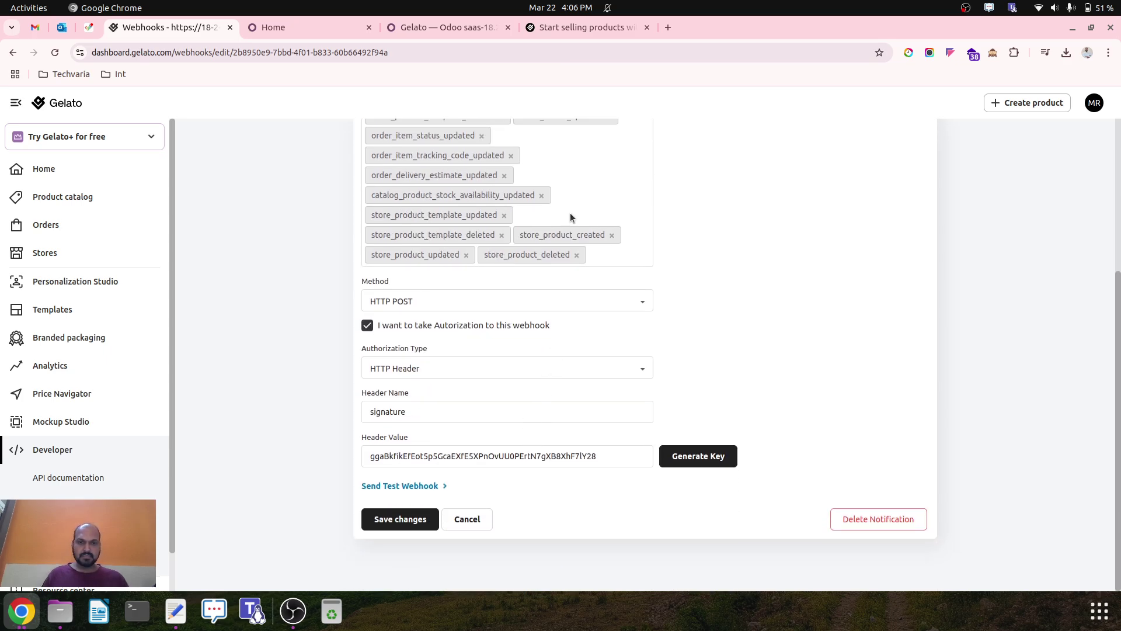
{"action": "scroll", "coordinate": [450, 238], "scroll_direction": "up", "scroll_amount": 4}
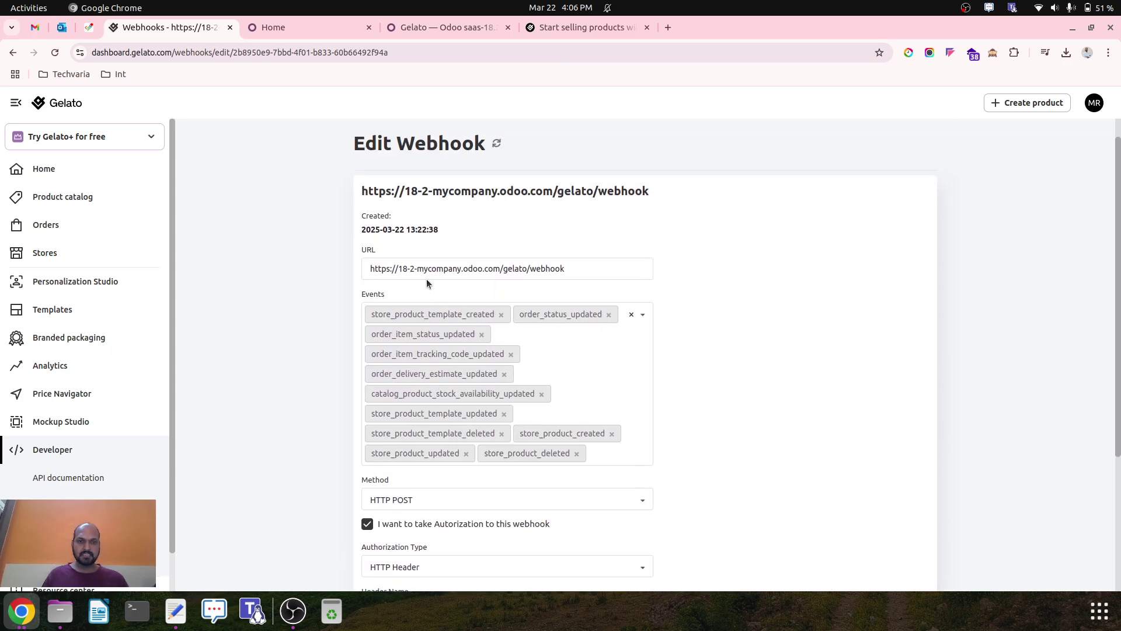
{"action": "left_click_drag", "start_coordinate": [561, 275], "coordinate": [340, 277]}
{"action": "left_click", "coordinate": [339, 275]}
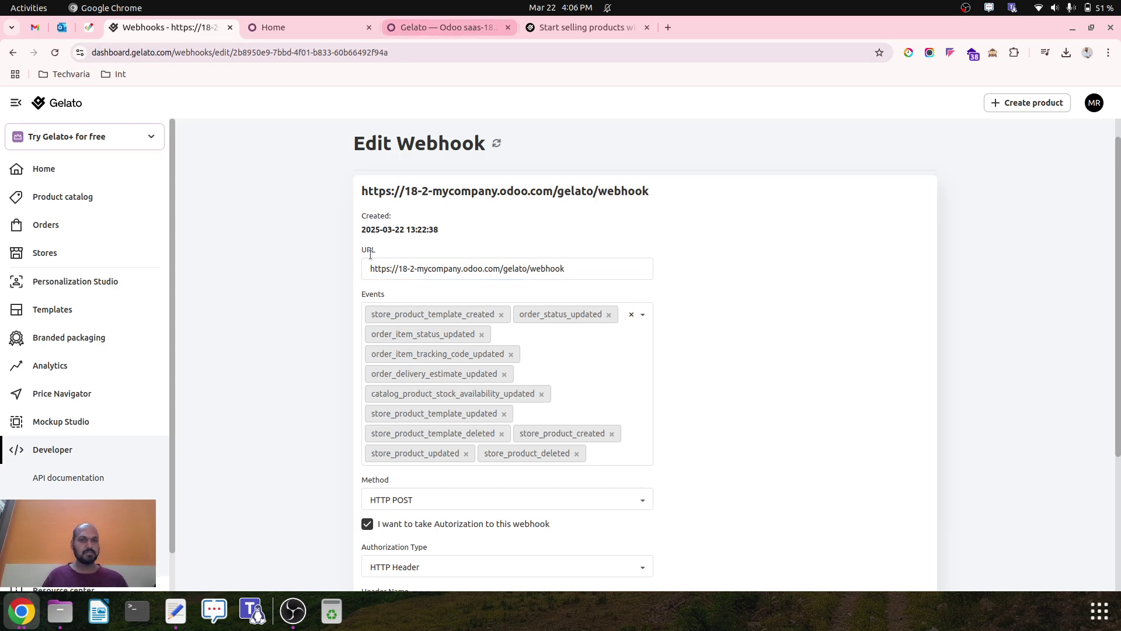
{"action": "left_click_drag", "start_coordinate": [400, 269], "coordinate": [503, 266]}
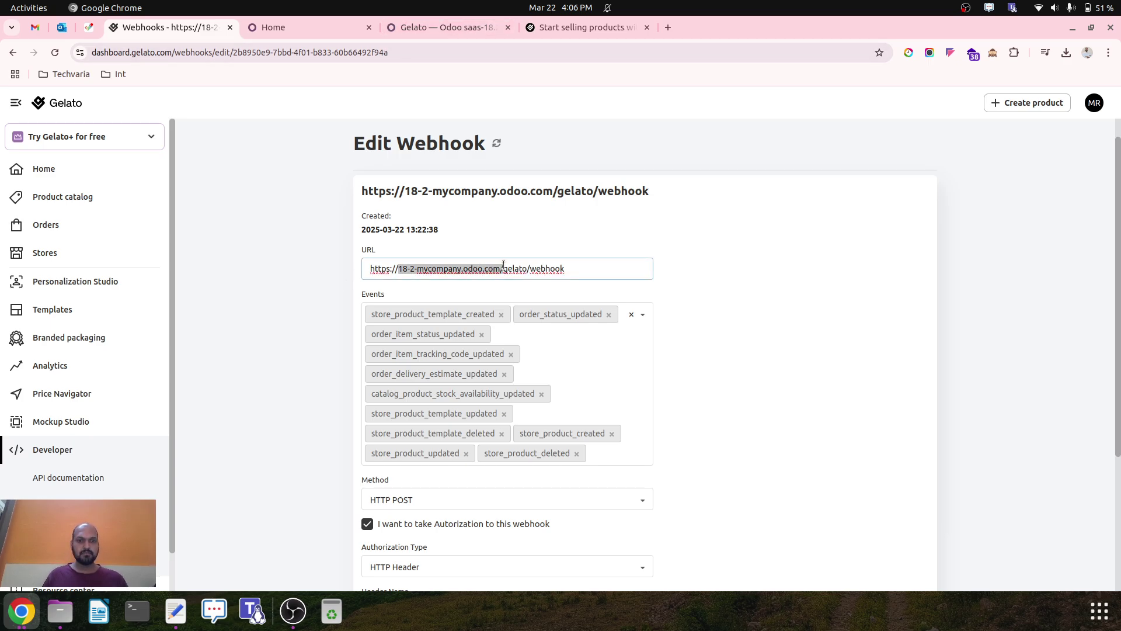
Search all Odoo modules, not just Apps, for 'gelato'.
{"action": "left_click", "coordinate": [327, 23]}
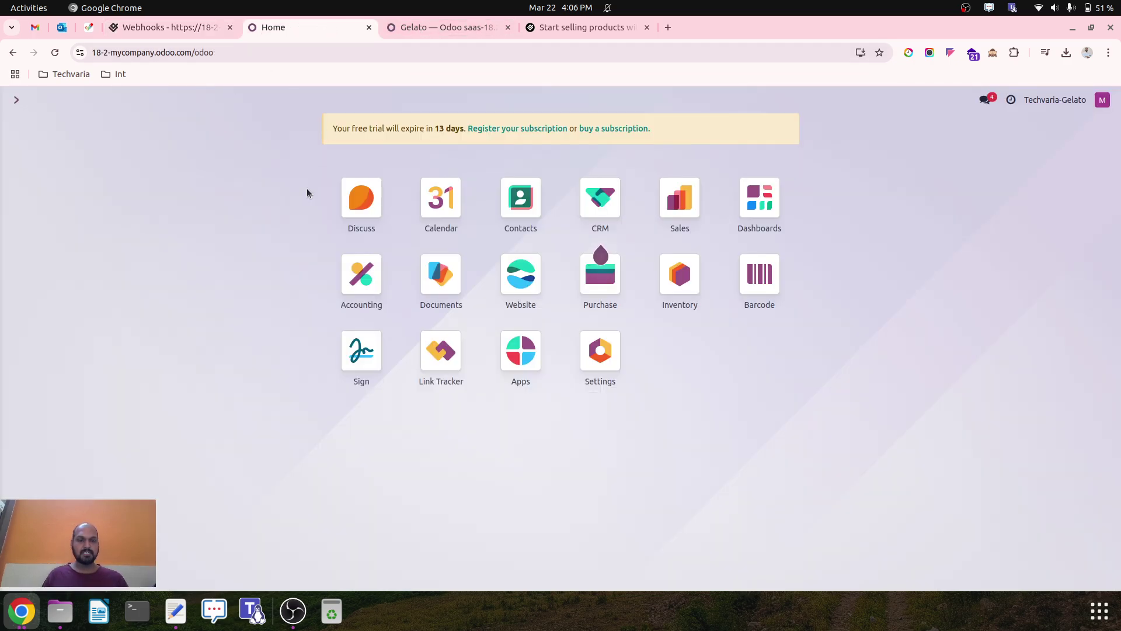
{"action": "left_click", "coordinate": [530, 371]}
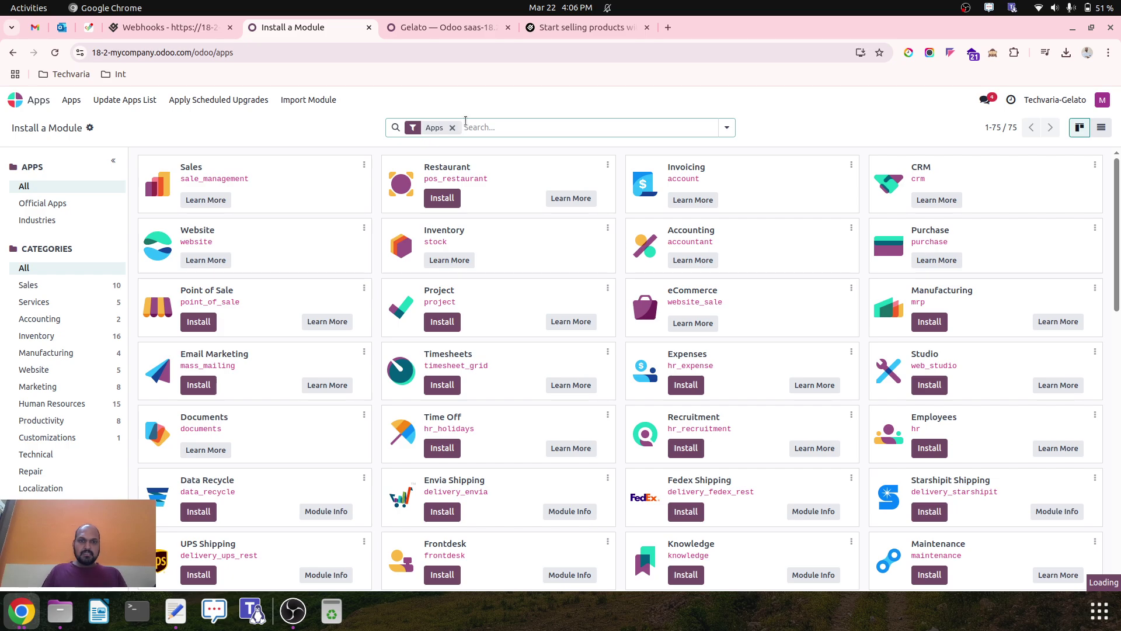
{"action": "left_click", "coordinate": [452, 127]}
{"action": "left_click", "coordinate": [456, 127]}
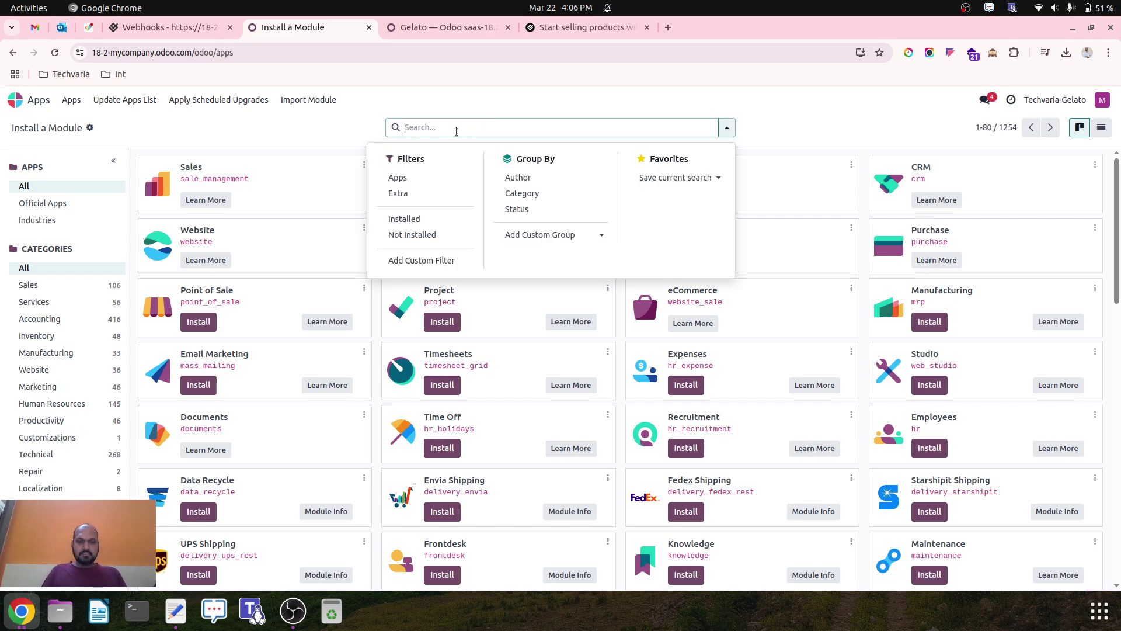
{"action": "type", "text": "gelato"}
{"action": "key", "text": "Return"}
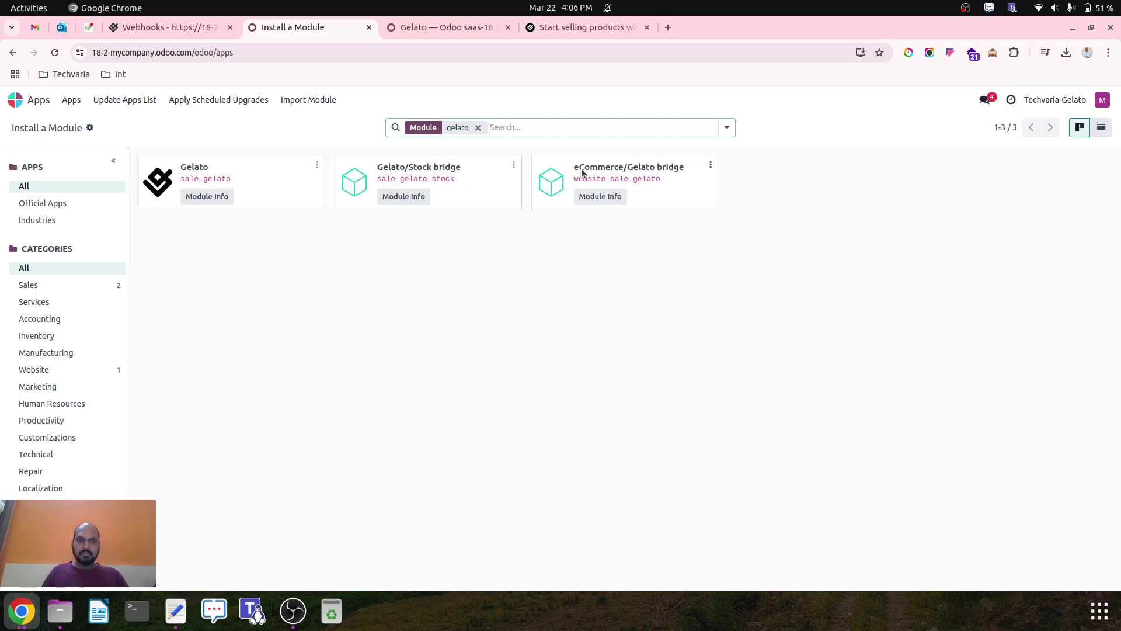
Inspect the Gelato/Stock bridge module's technical data and installed features with developer mode on.
{"action": "left_click", "coordinate": [514, 166]}
{"action": "left_click", "coordinate": [491, 185]}
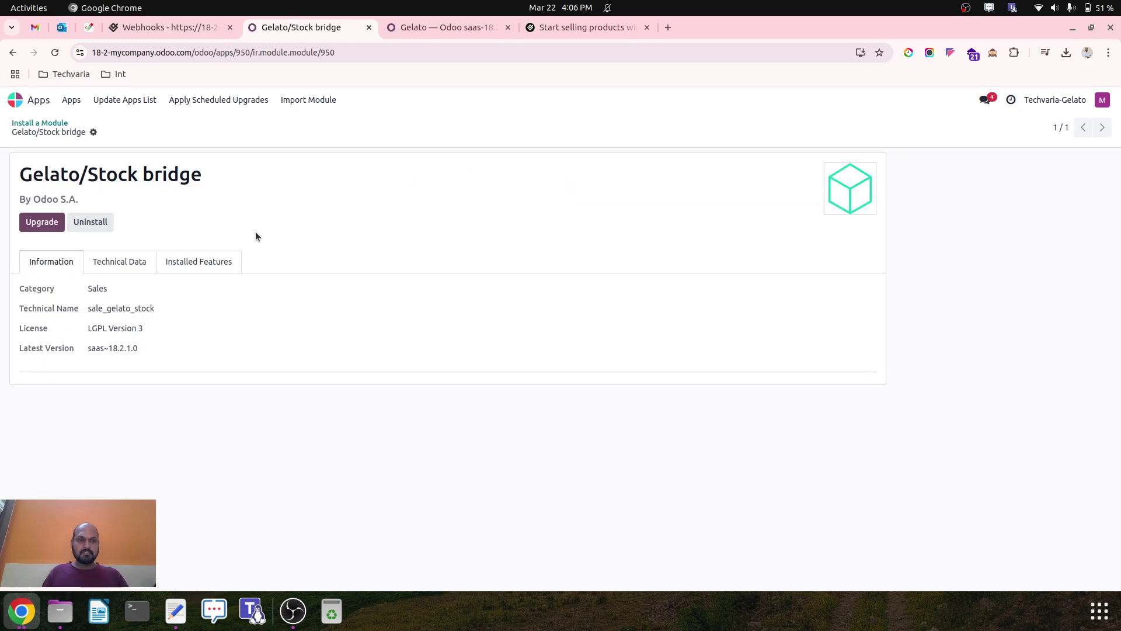
{"action": "left_click", "coordinate": [993, 52]}
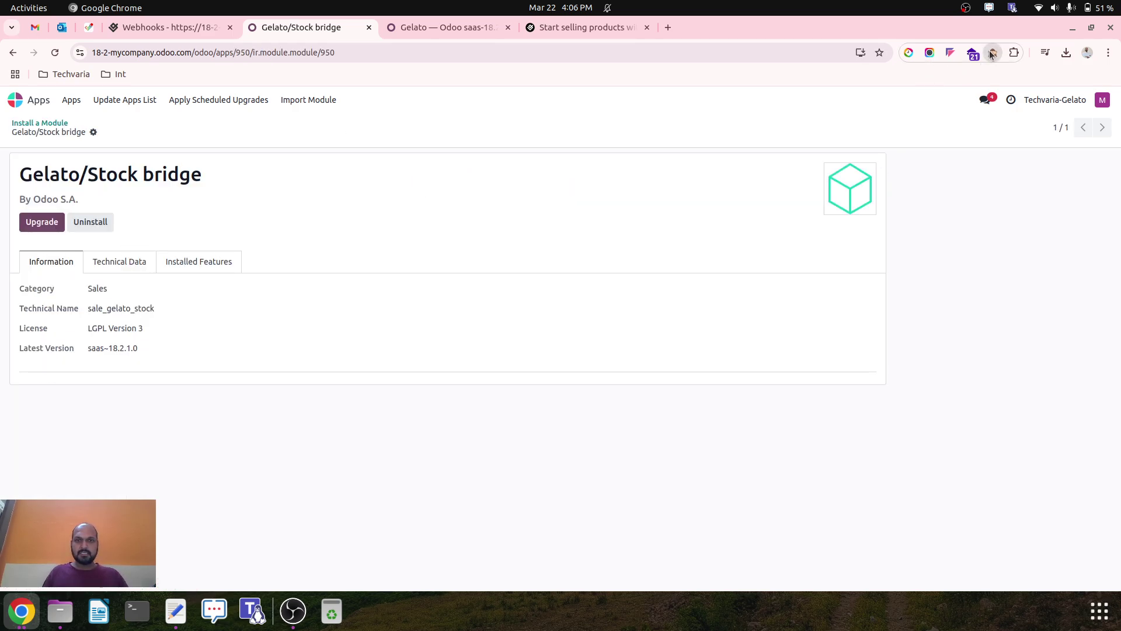
{"action": "left_click", "coordinate": [140, 264]}
{"action": "left_click", "coordinate": [199, 262]}
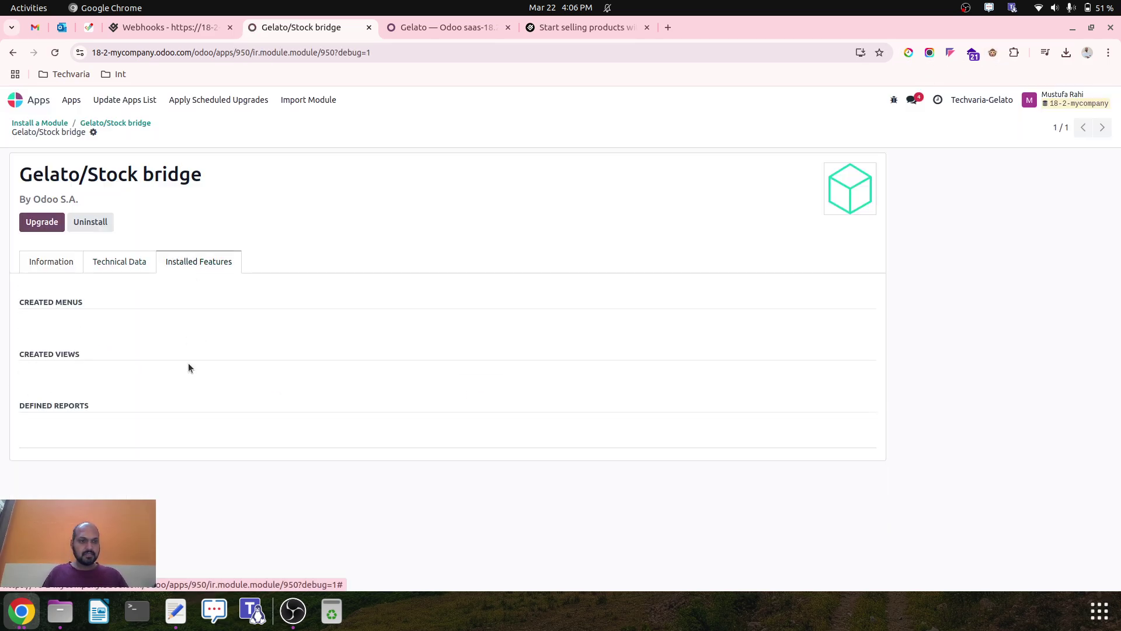
{"action": "left_click", "coordinate": [64, 261]}
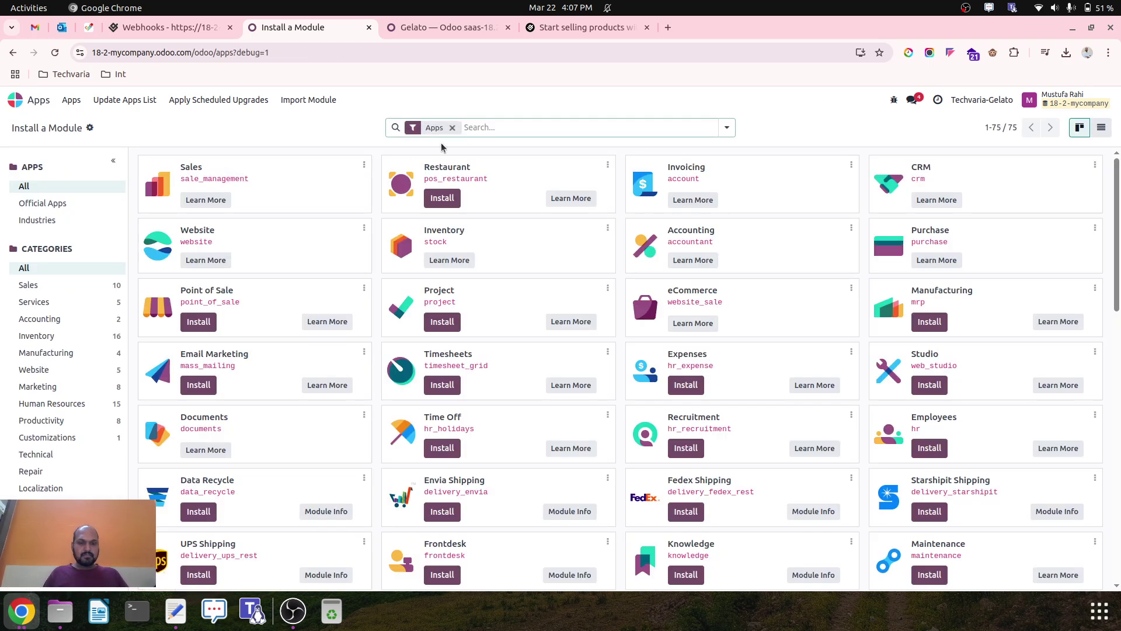
Re-search 'gelato' and review the Gelato module's technical data and installed features.
{"action": "type", "text": "gelato"}
{"action": "key", "text": "Return"}
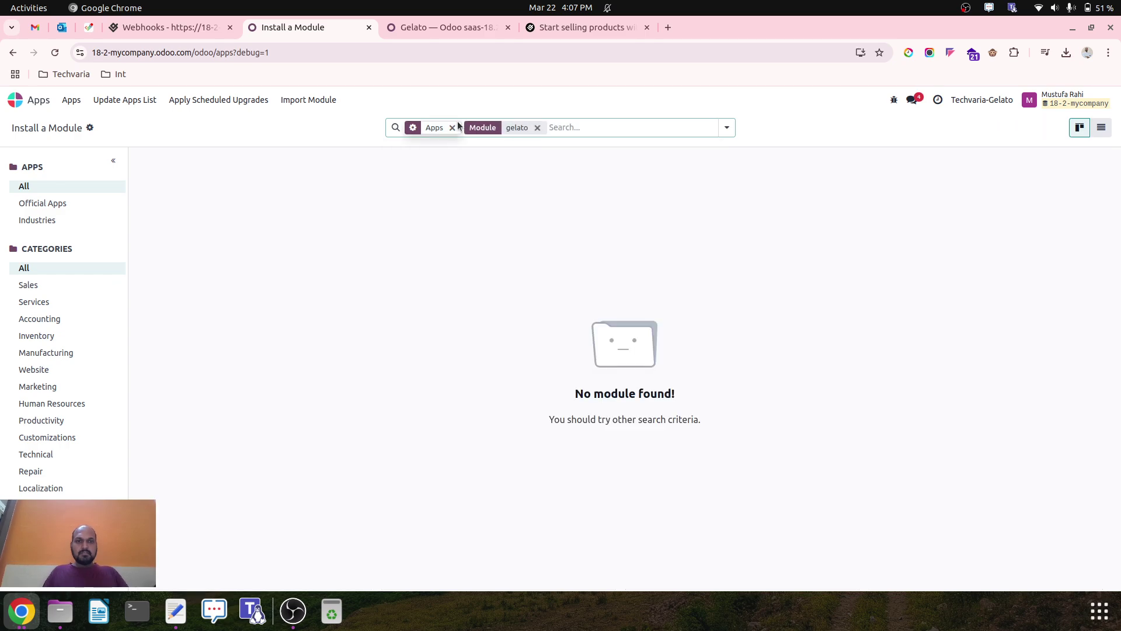
{"action": "left_click", "coordinate": [452, 127]}
{"action": "left_click", "coordinate": [320, 160]}
{"action": "left_click", "coordinate": [305, 188]}
{"action": "left_click", "coordinate": [130, 281]}
{"action": "left_click", "coordinate": [199, 279]}
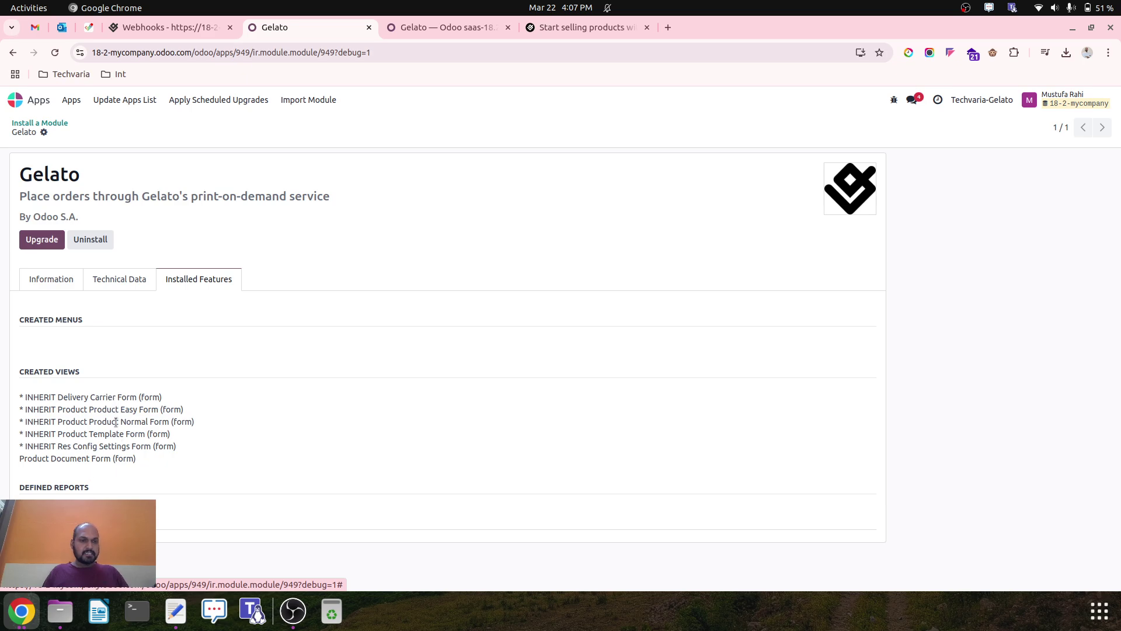
{"action": "left_click", "coordinate": [59, 123]}
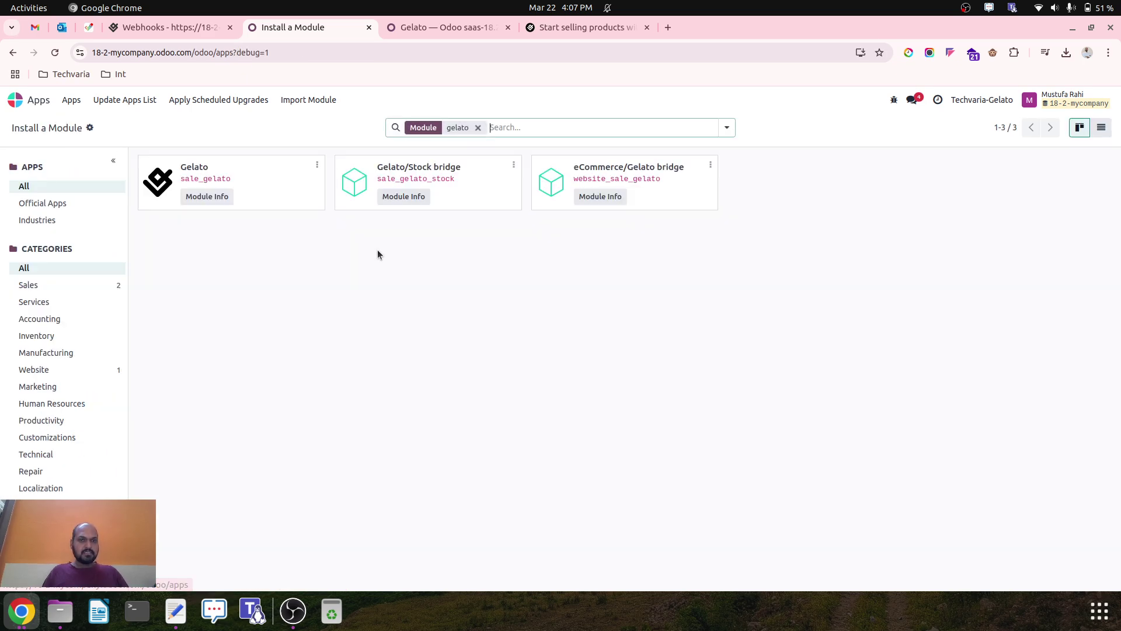
Check the eCommerce/Gelato bridge module's dependencies, then go back to the Gelato modules list.
{"action": "left_click", "coordinate": [709, 166]}
{"action": "left_click", "coordinate": [672, 186]}
{"action": "left_click", "coordinate": [120, 263]}
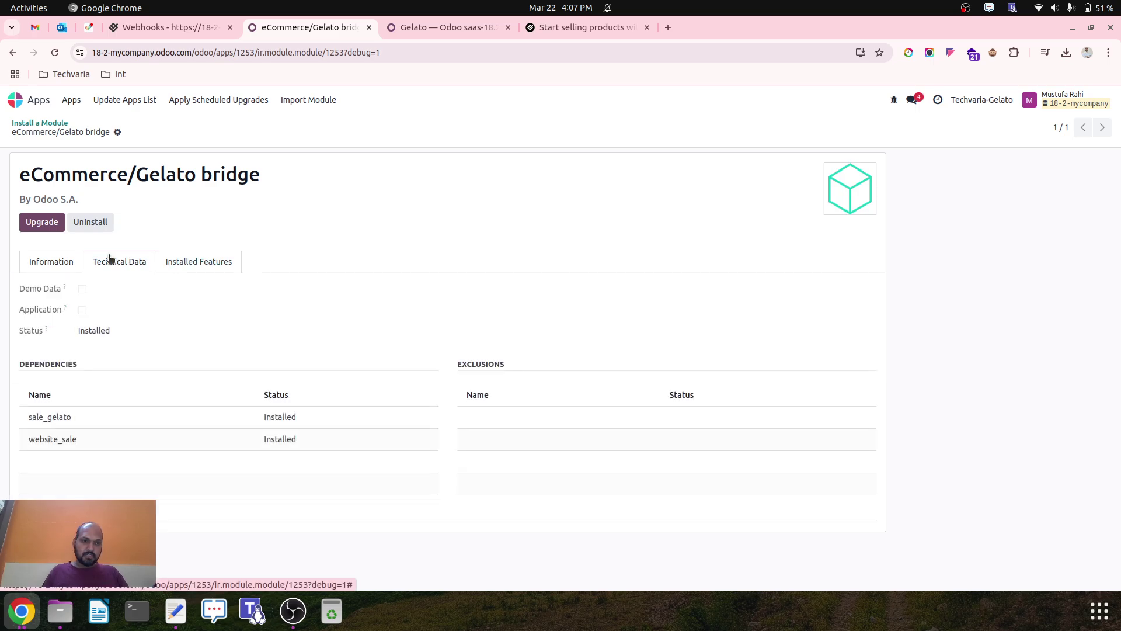
{"action": "left_click", "coordinate": [58, 264]}
{"action": "left_click", "coordinate": [120, 263]}
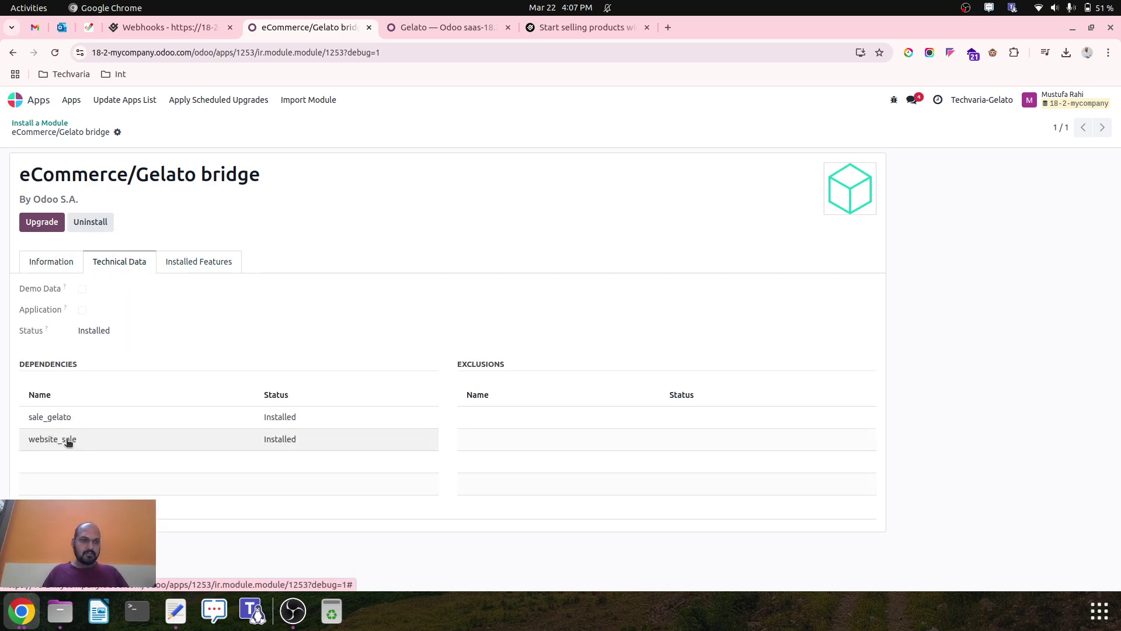
{"action": "left_click", "coordinate": [56, 124]}
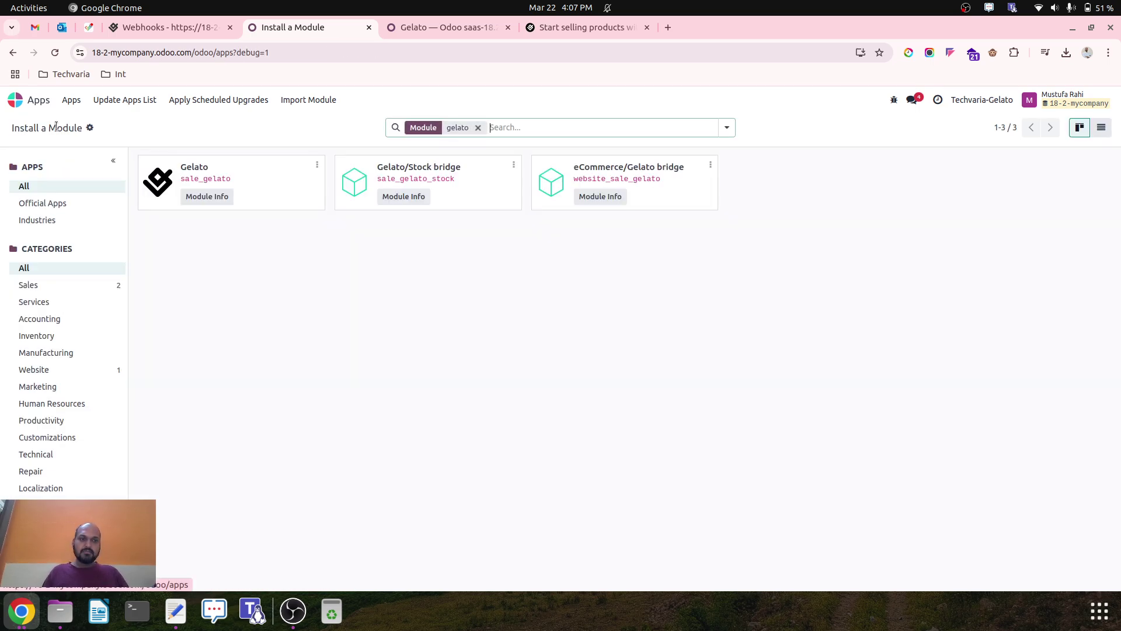
Leave the Odoo tab on its home app screen and return to Gelato's webhook settings.
{"action": "left_click", "coordinate": [210, 23]}
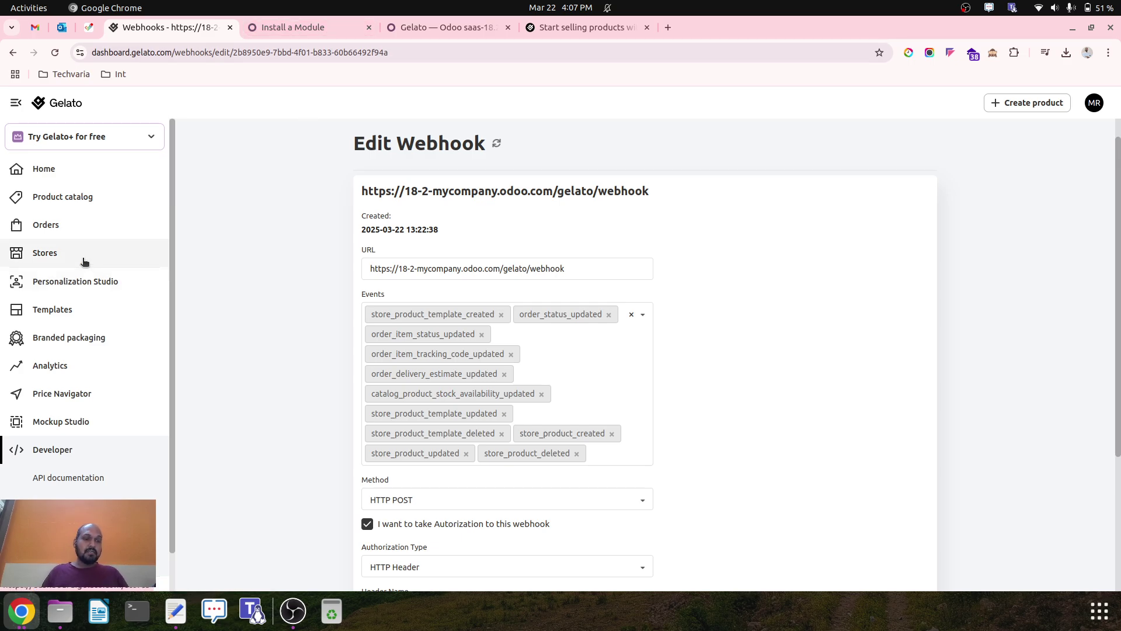
{"action": "left_click", "coordinate": [324, 34]}
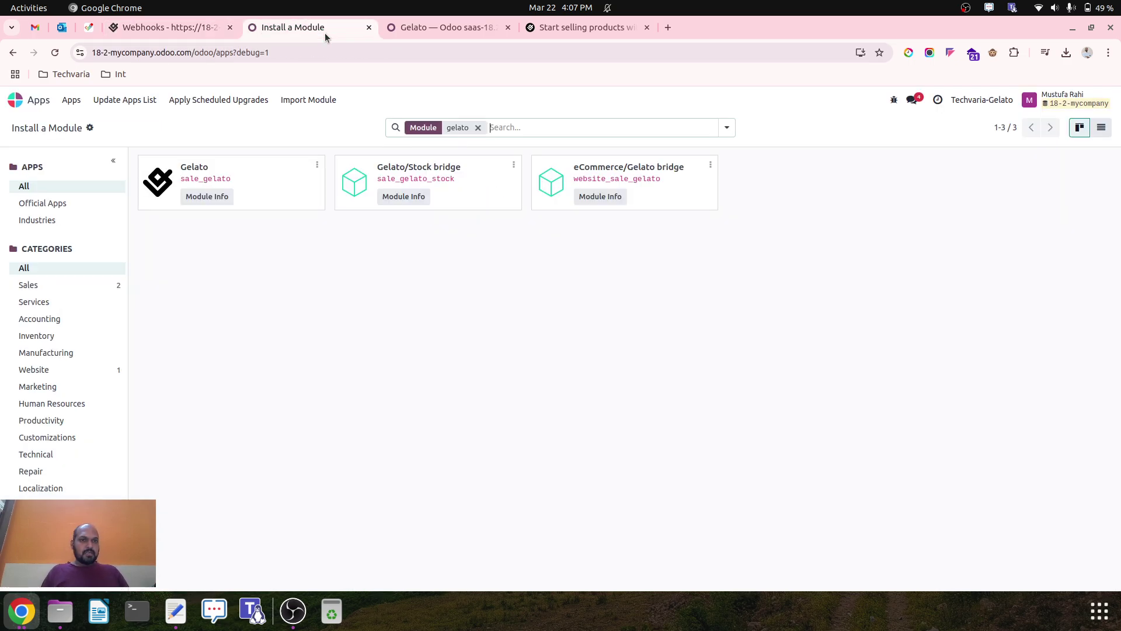
{"action": "left_click", "coordinate": [29, 102]}
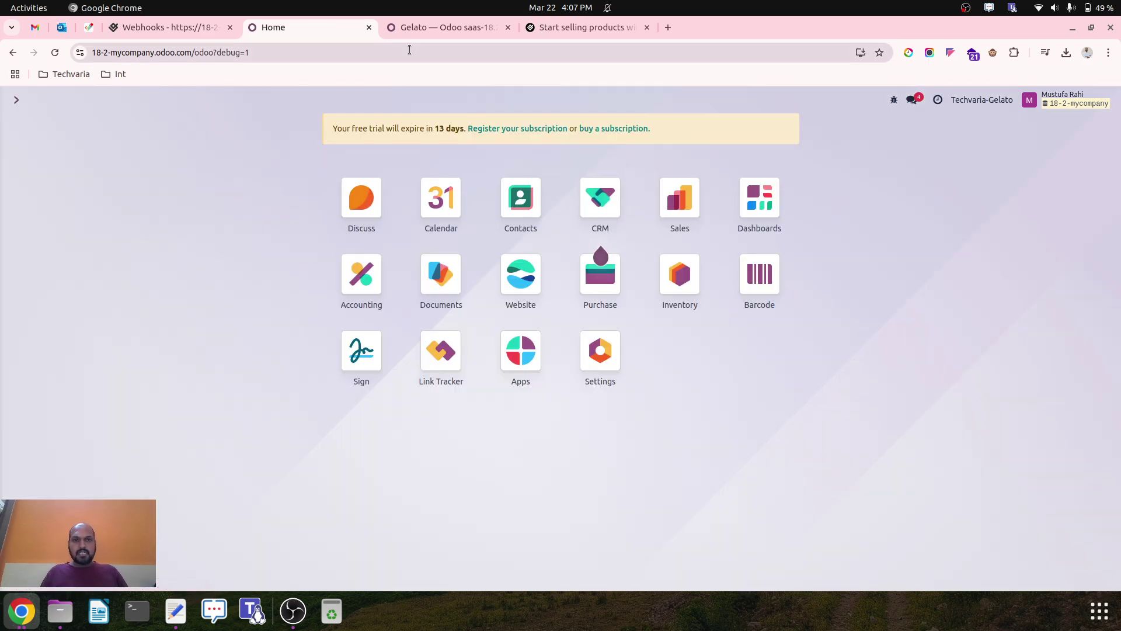
{"action": "left_click", "coordinate": [170, 27]}
Create a template from Kids & Baby Clothing > Hoodies using the SOL'S Stellar Kids 03576 hoodie.
{"action": "left_click", "coordinate": [55, 311]}
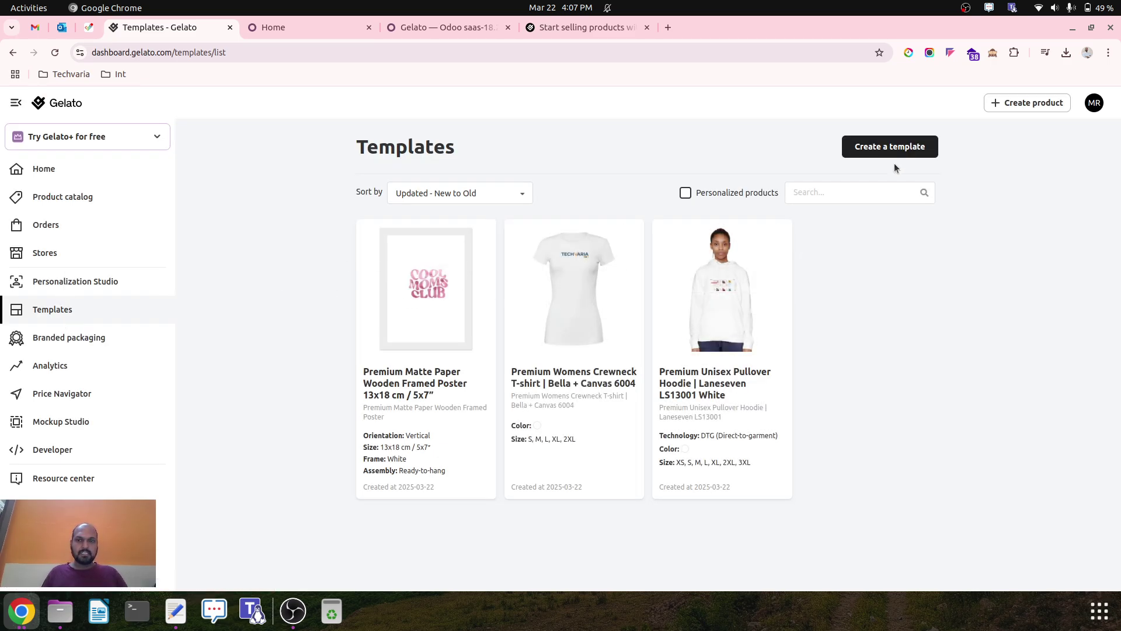
{"action": "mouse_move", "coordinate": [788, 321]}
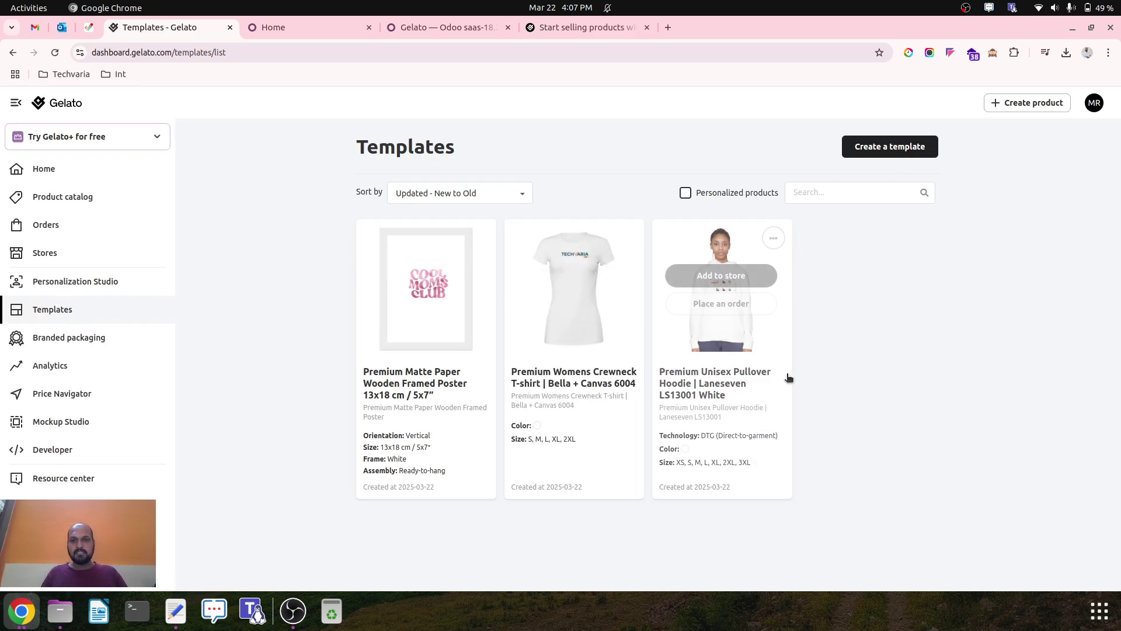
{"action": "left_click", "coordinate": [886, 150]}
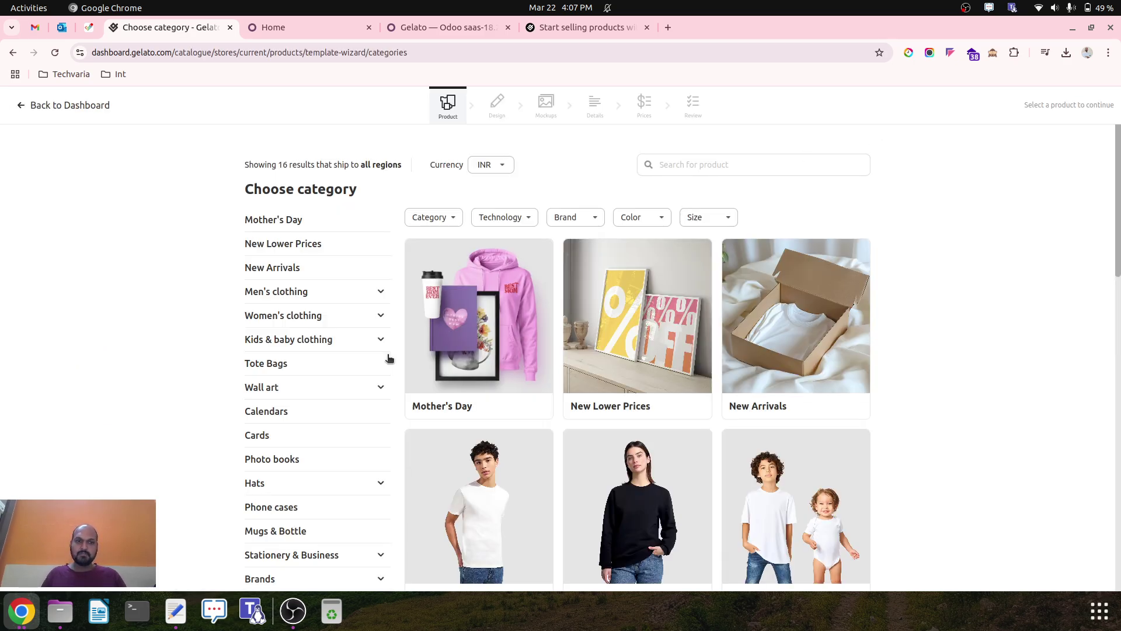
{"action": "scroll", "coordinate": [344, 403], "scroll_direction": "down", "scroll_amount": 4}
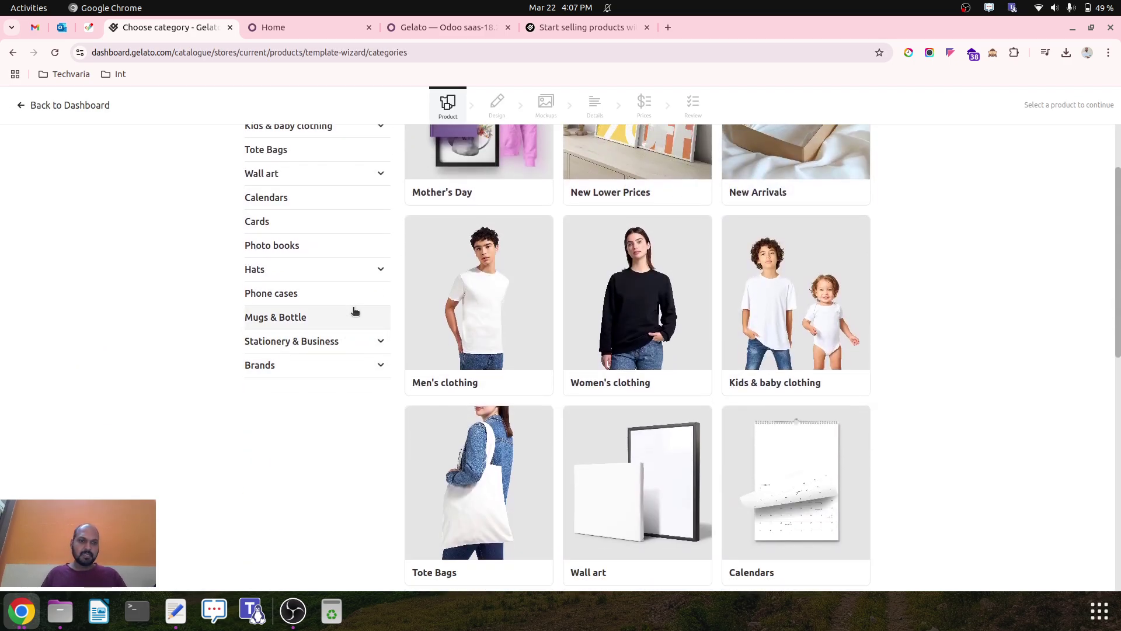
{"action": "scroll", "coordinate": [356, 313], "scroll_direction": "up", "scroll_amount": 4}
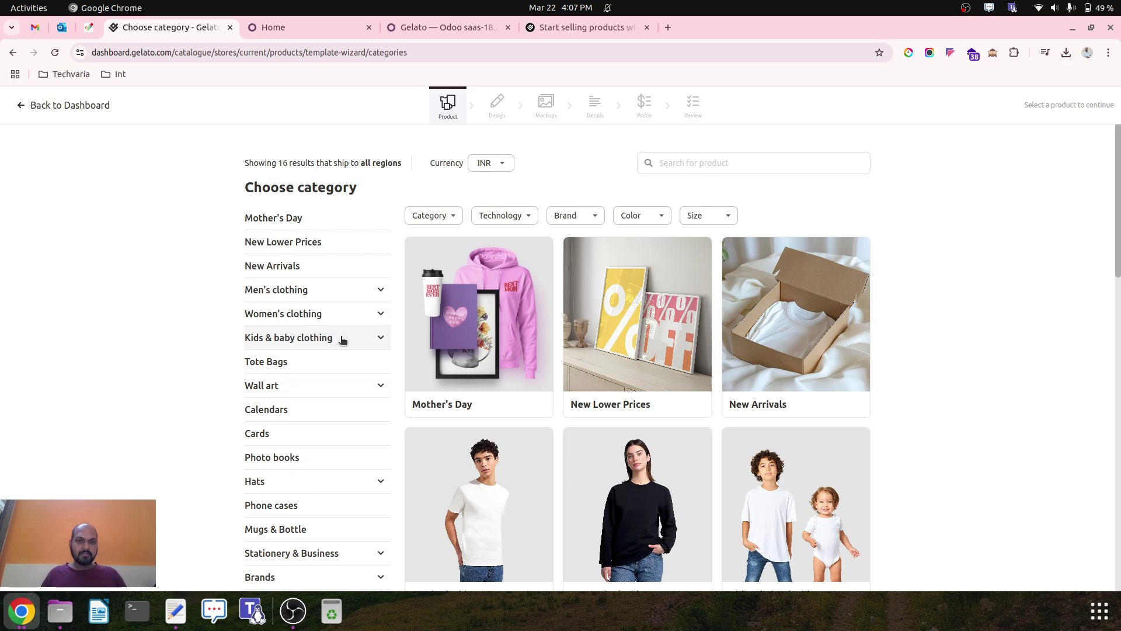
{"action": "left_click", "coordinate": [342, 339]}
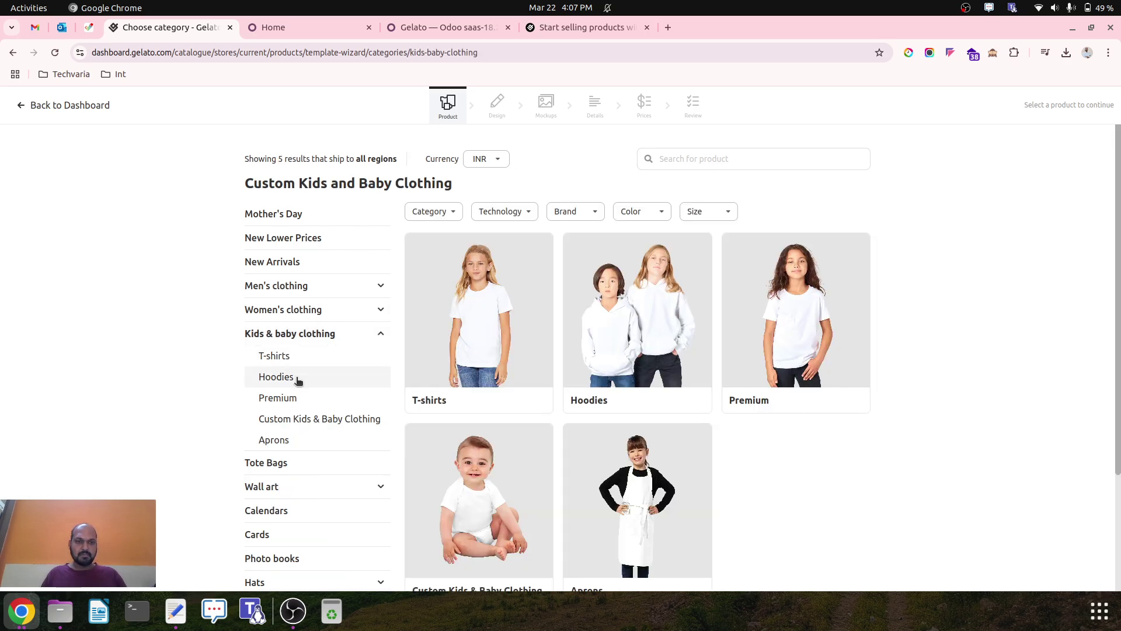
{"action": "left_click", "coordinate": [312, 419]}
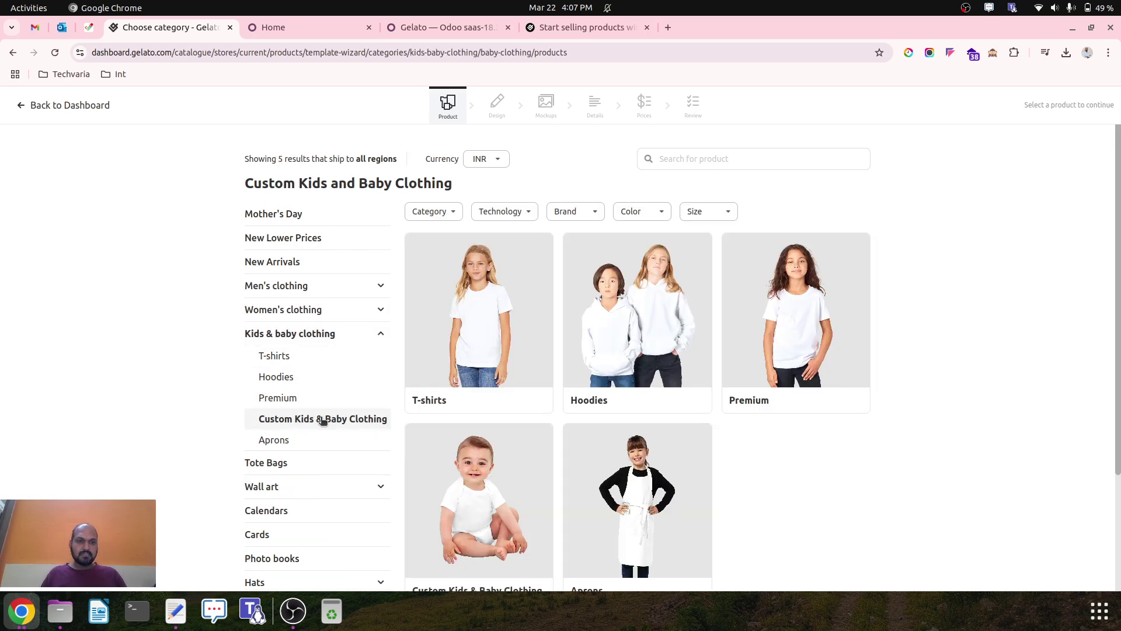
{"action": "left_click", "coordinate": [317, 372]}
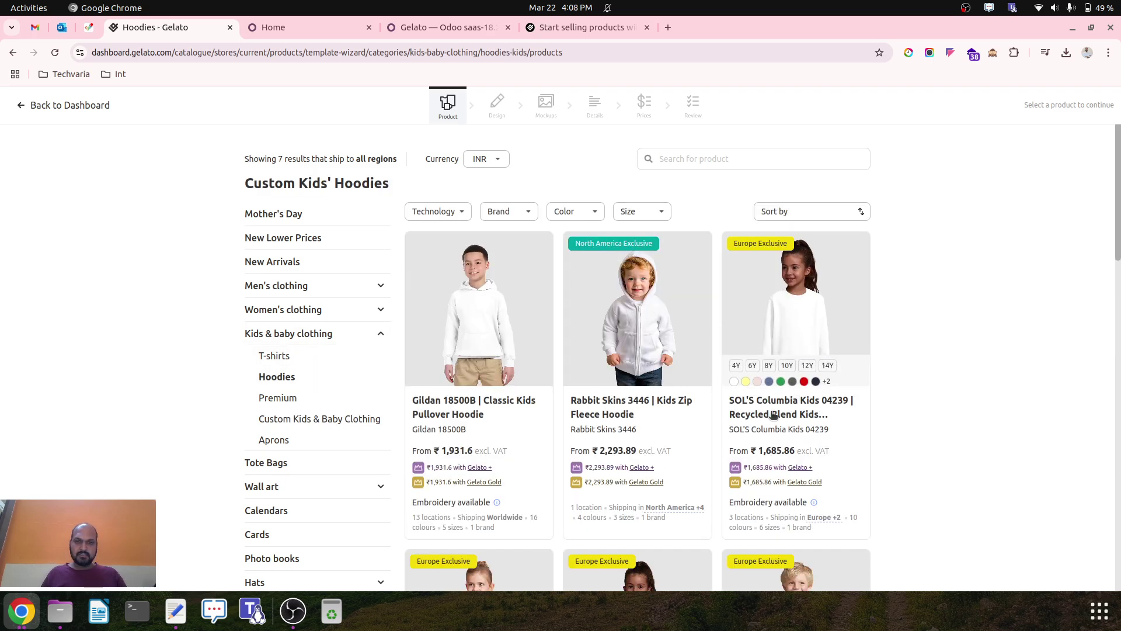
{"action": "scroll", "coordinate": [754, 421], "scroll_direction": "down", "scroll_amount": 5}
{"action": "left_click", "coordinate": [800, 315]}
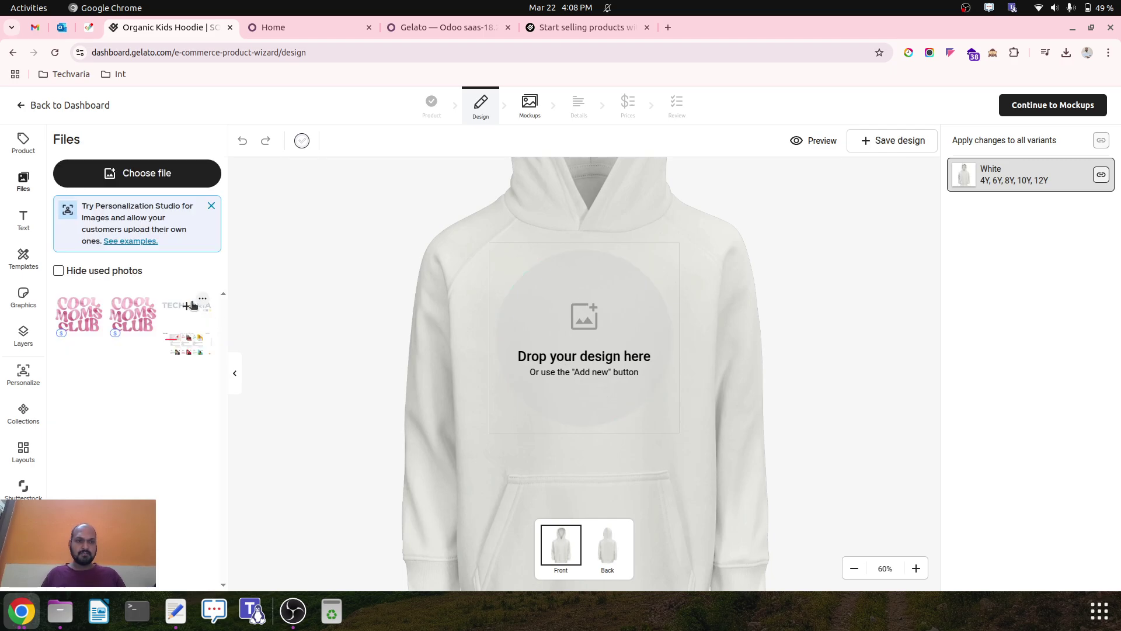
Place the Techvaria logo and a shrunken COOL MOMS CLUB graphic just below it on the hoodie front.
{"action": "left_click_drag", "start_coordinate": [188, 305], "coordinate": [612, 290]}
{"action": "left_click_drag", "start_coordinate": [133, 316], "coordinate": [599, 377]}
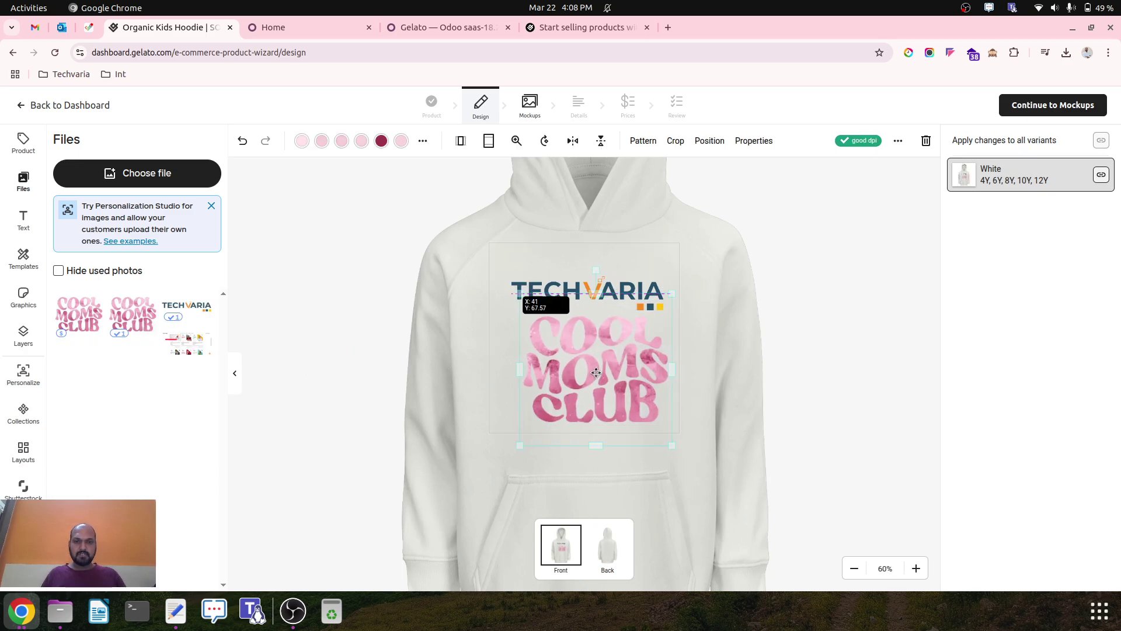
{"action": "left_click_drag", "start_coordinate": [667, 445], "coordinate": [634, 413]}
{"action": "left_click_drag", "start_coordinate": [608, 372], "coordinate": [622, 389]}
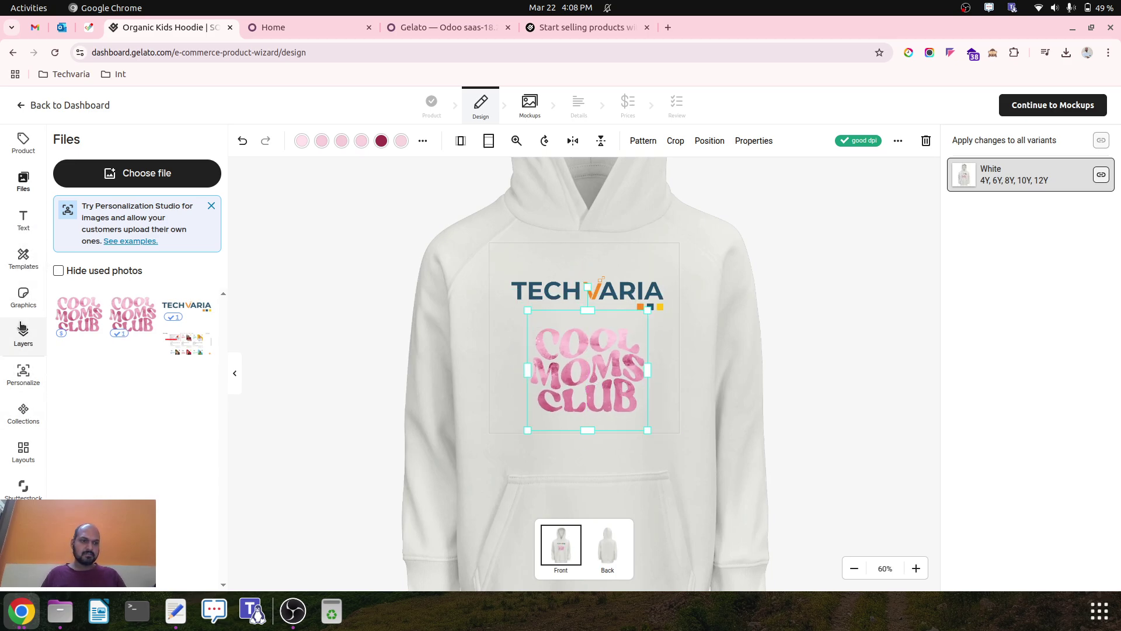
{"action": "left_click", "coordinate": [22, 260]}
Add a 'My Life' text element below the COOL MOMS CLUB graphic.
{"action": "left_click", "coordinate": [26, 225]}
{"action": "left_click", "coordinate": [140, 174]}
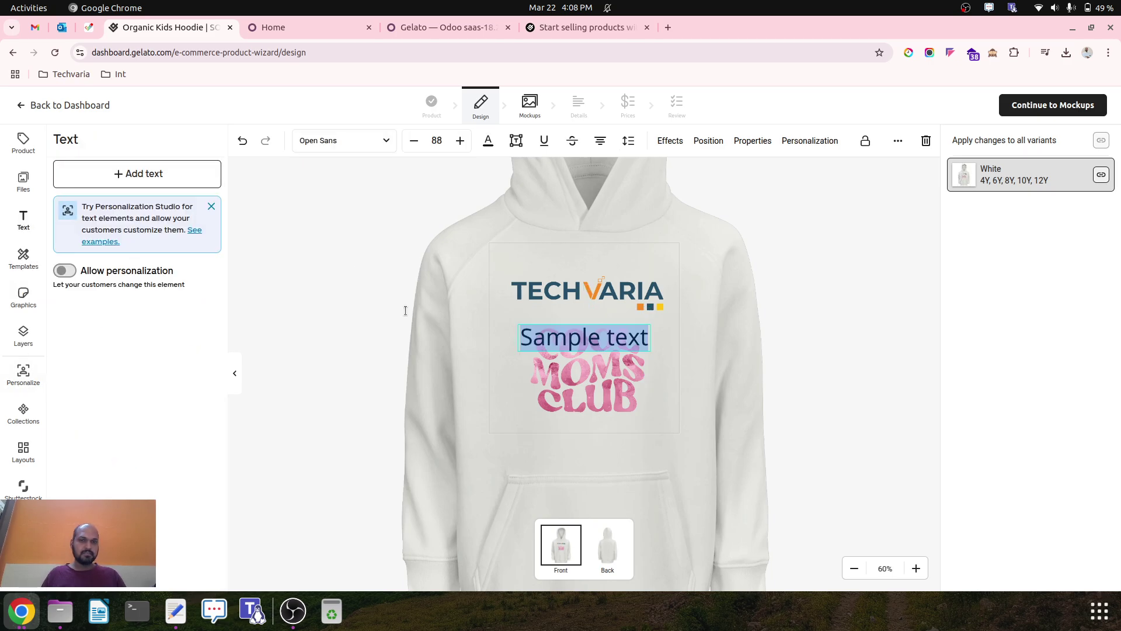
{"action": "type", "text": "My Lig"}
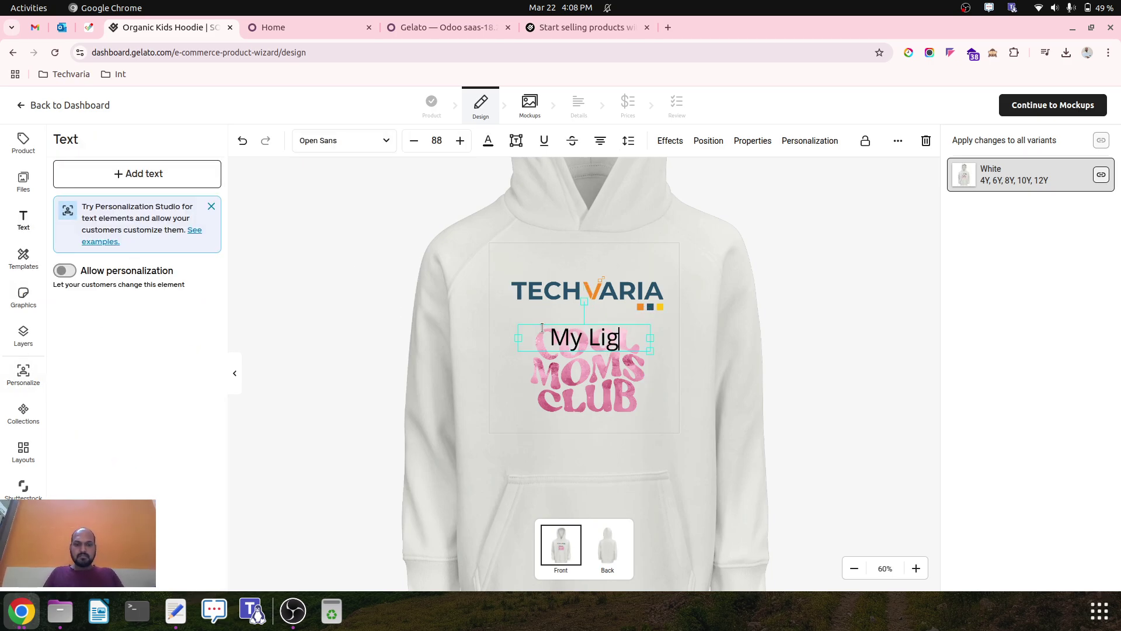
{"action": "key", "text": "BackSpace"}
{"action": "type", "text": "fe"}
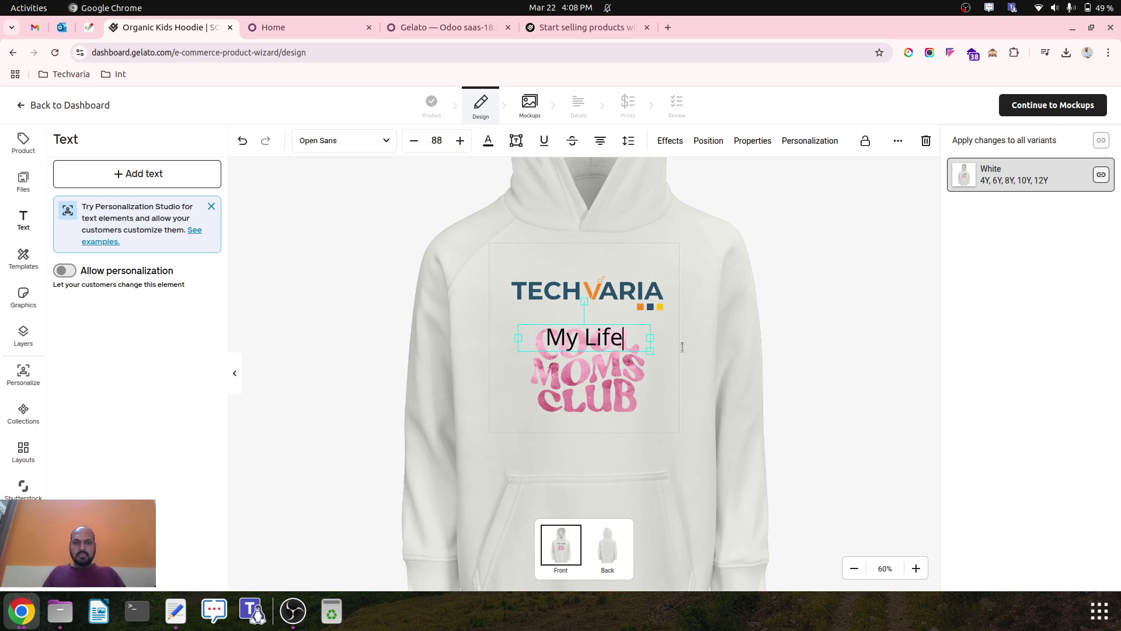
{"action": "key", "text": "Escape"}
{"action": "left_click_drag", "start_coordinate": [597, 350], "coordinate": [619, 415]}
{"action": "left_click", "coordinate": [614, 373]}
{"action": "left_click_drag", "start_coordinate": [614, 374], "coordinate": [611, 360]}
Replace the text with a person's name, fitted on one line under the graphic, and continue to mockups.
{"action": "triple_click", "coordinate": [606, 405]}
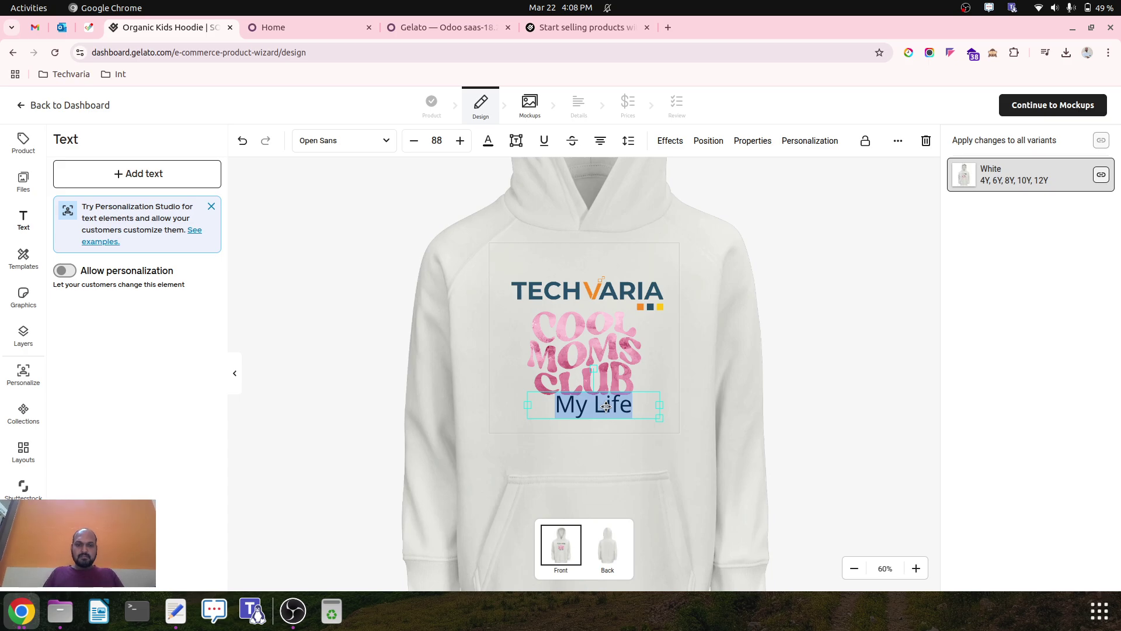
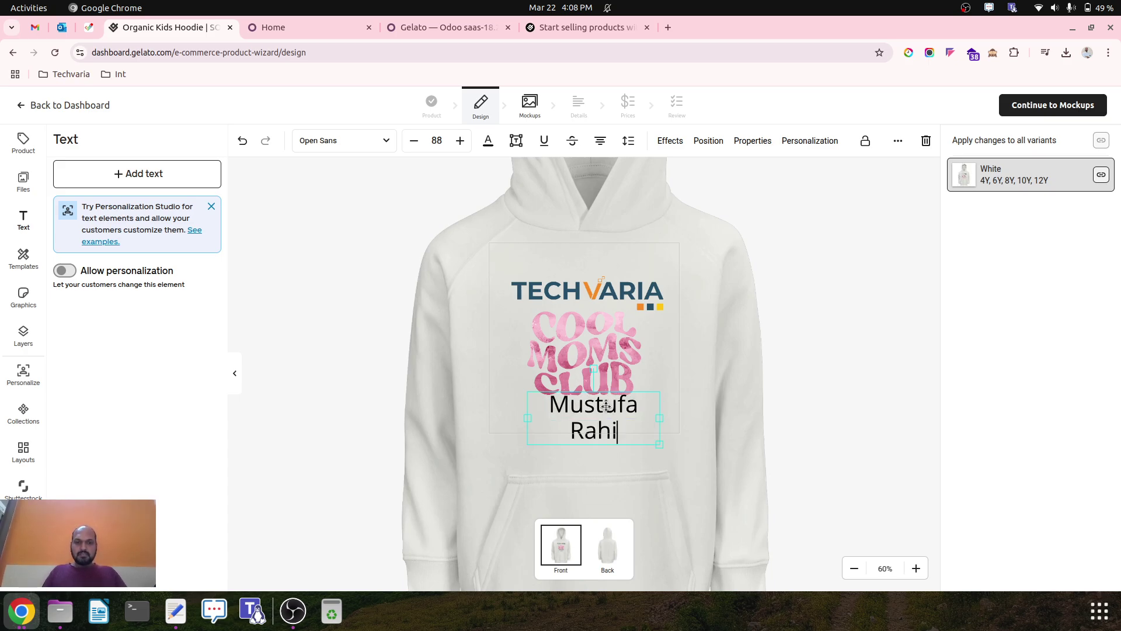
{"action": "left_click_drag", "start_coordinate": [660, 419], "coordinate": [684, 409]}
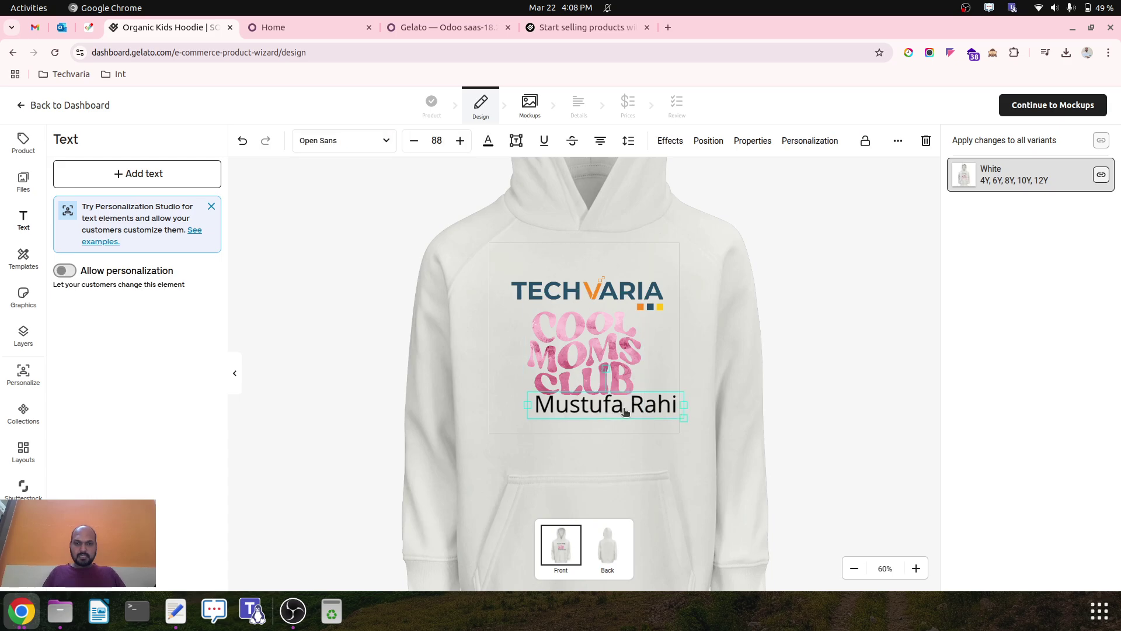
{"action": "left_click_drag", "start_coordinate": [624, 409], "coordinate": [612, 423]}
{"action": "left_click", "coordinate": [823, 275]}
{"action": "left_click", "coordinate": [1031, 111]}
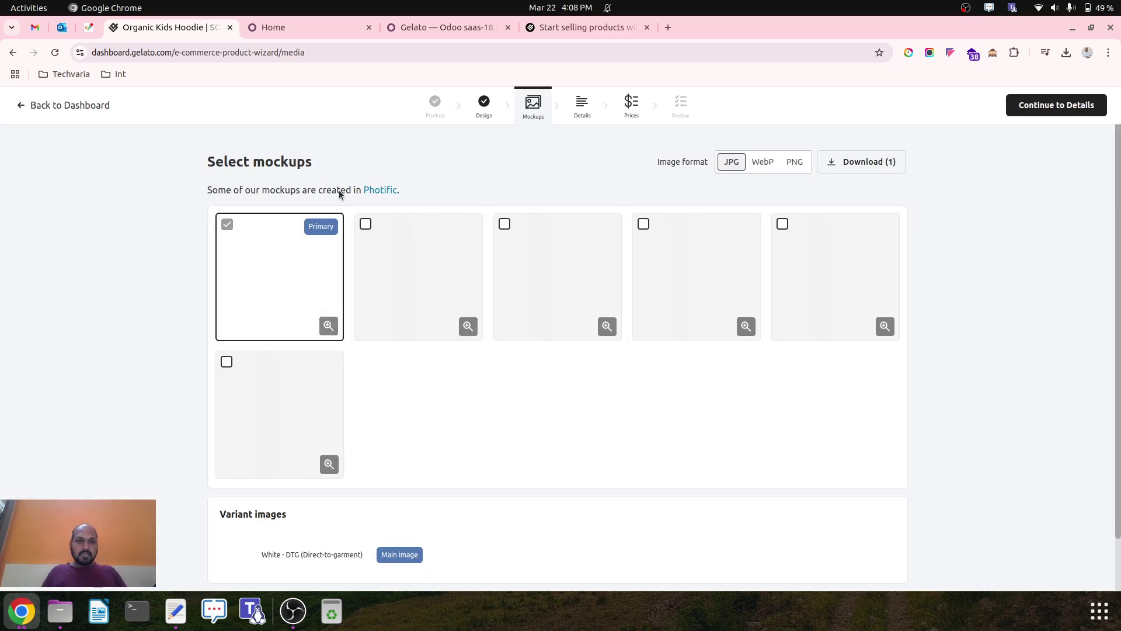
Select all six hoodie mockups, make the boy front view primary, and download them.
{"action": "left_click", "coordinate": [366, 224]}
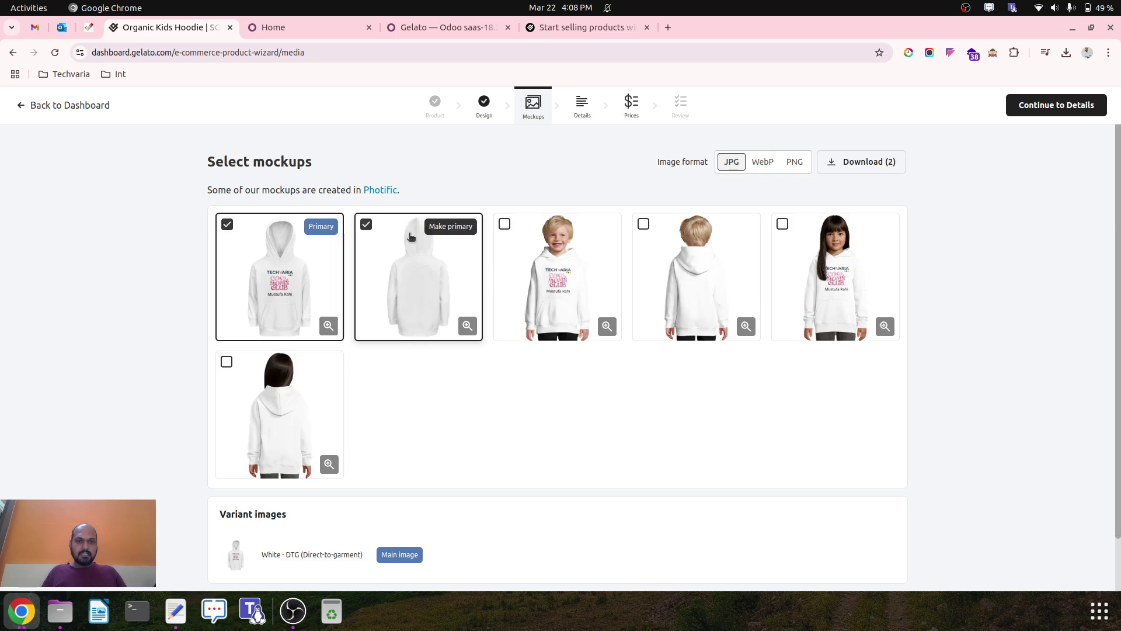
{"action": "left_click", "coordinate": [504, 225]}
{"action": "left_click", "coordinate": [644, 224]}
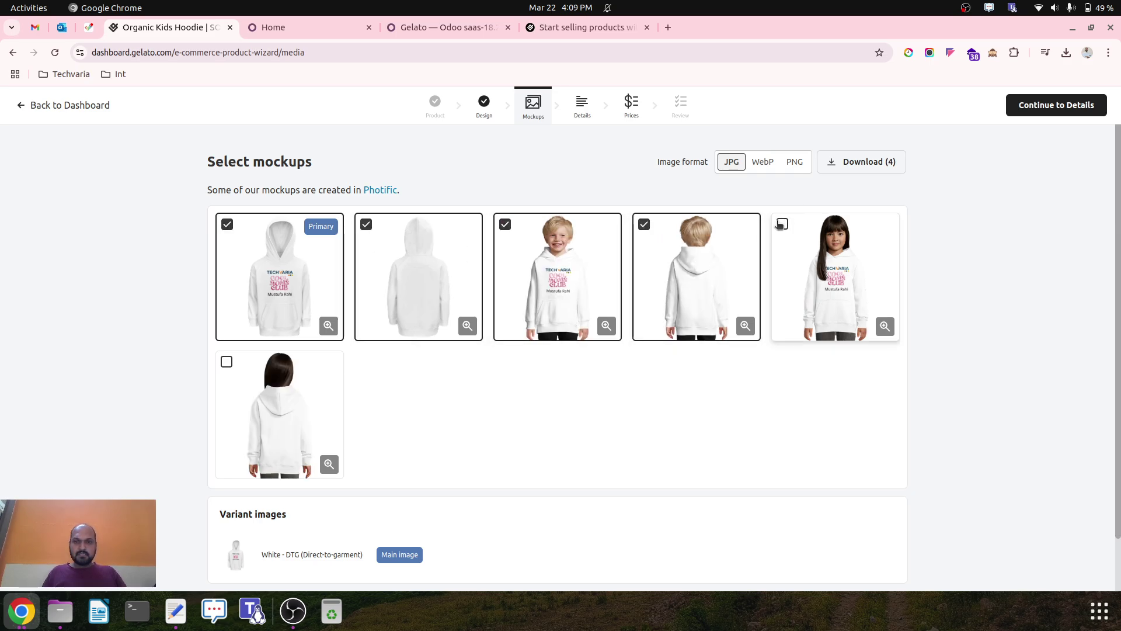
{"action": "left_click", "coordinate": [783, 224]}
{"action": "left_click", "coordinate": [227, 362]}
{"action": "scroll", "coordinate": [356, 446], "scroll_direction": "down", "scroll_amount": 2}
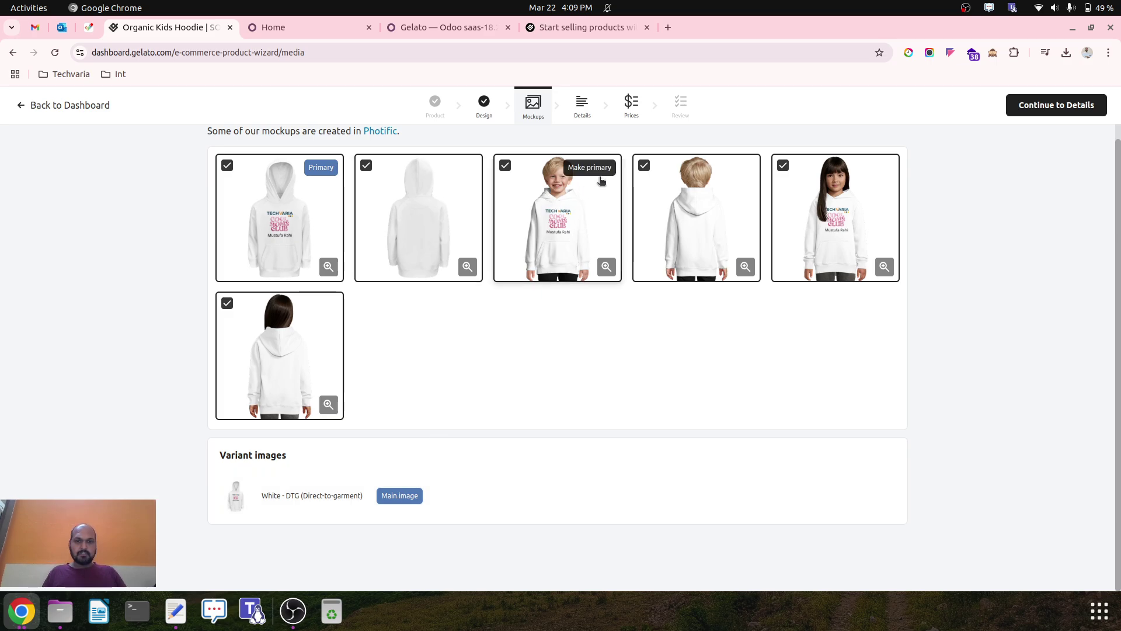
{"action": "left_click", "coordinate": [593, 169]}
{"action": "scroll", "coordinate": [555, 388], "scroll_direction": "up", "scroll_amount": 2}
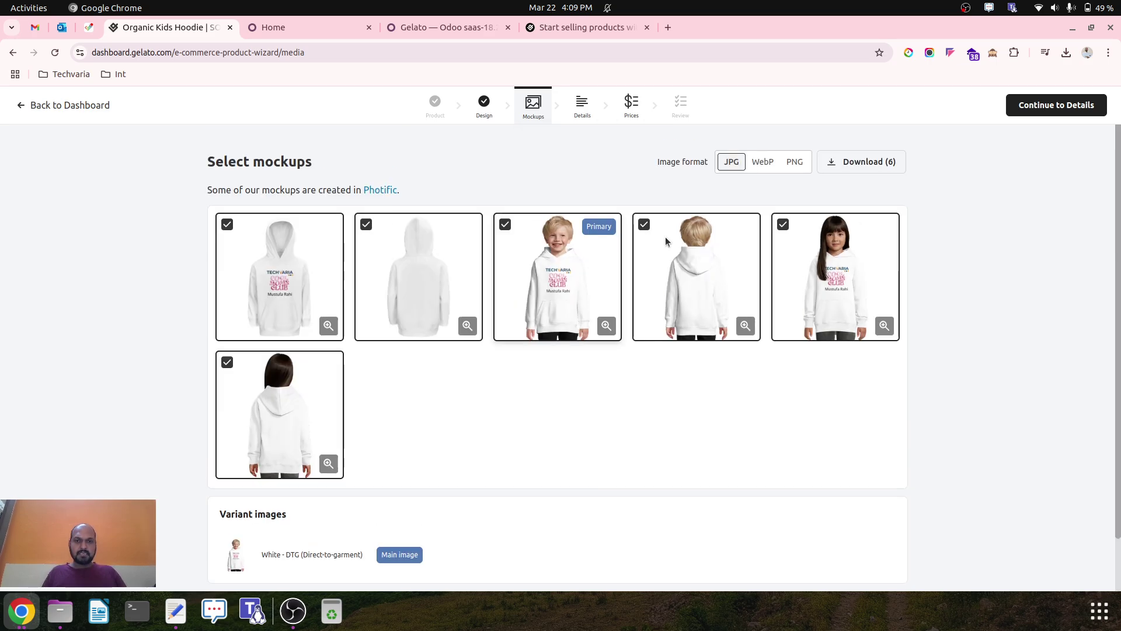
{"action": "left_click", "coordinate": [868, 164]}
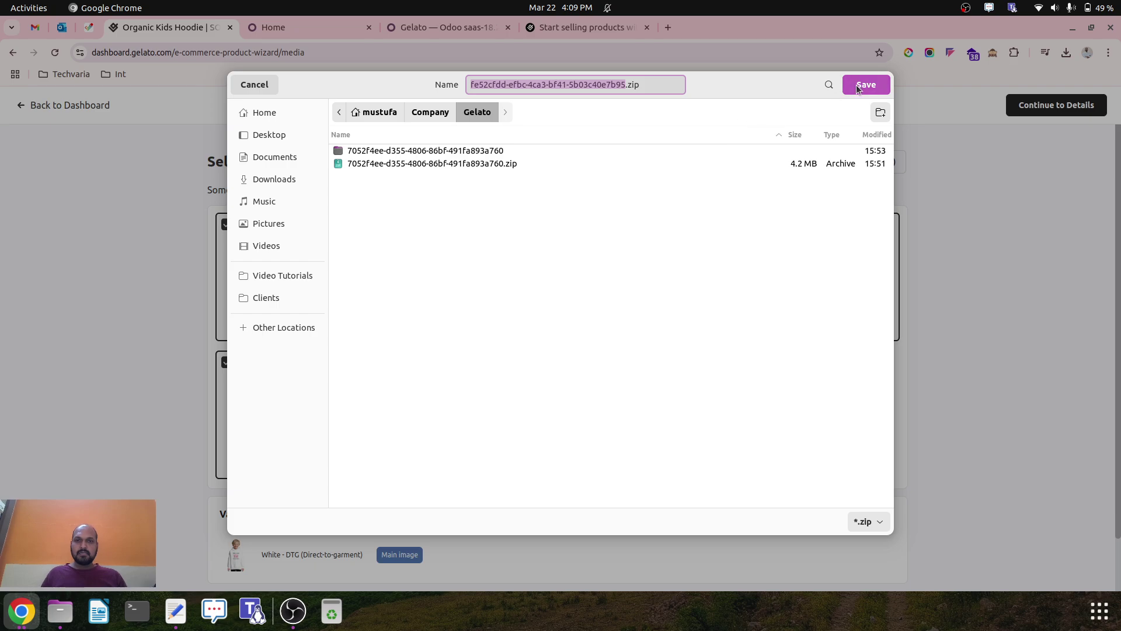
Save the mockup archive as Baby Hoodies.zip and continue to the Details step.
{"action": "double_click", "coordinate": [557, 84]}
{"action": "left_click", "coordinate": [566, 85]}
{"action": "left_click", "coordinate": [625, 84]}
{"action": "key", "text": "BackSpace"}
{"action": "key", "text": "BackSpace"}
{"action": "key", "text": "BackSpace"}
{"action": "key", "text": "BackSpace"}
{"action": "key", "text": "BackSpace"}
{"action": "key", "text": "BackSpace"}
{"action": "key", "text": "BackSpace"}
{"action": "key", "text": "BackSpace"}
{"action": "key", "text": "BackSpace"}
{"action": "key", "text": "BackSpace"}
{"action": "key", "text": "BackSpace"}
{"action": "key", "text": "BackSpace"}
{"action": "key", "text": "BackSpace"}
{"action": "key", "text": "BackSpace"}
{"action": "key", "text": "BackSpace"}
{"action": "key", "text": "BackSpace"}
{"action": "key", "text": "BackSpace"}
{"action": "key", "text": "BackSpace"}
{"action": "key", "text": "BackSpace"}
{"action": "key", "text": "BackSpace"}
{"action": "type", "text": "Baby"}
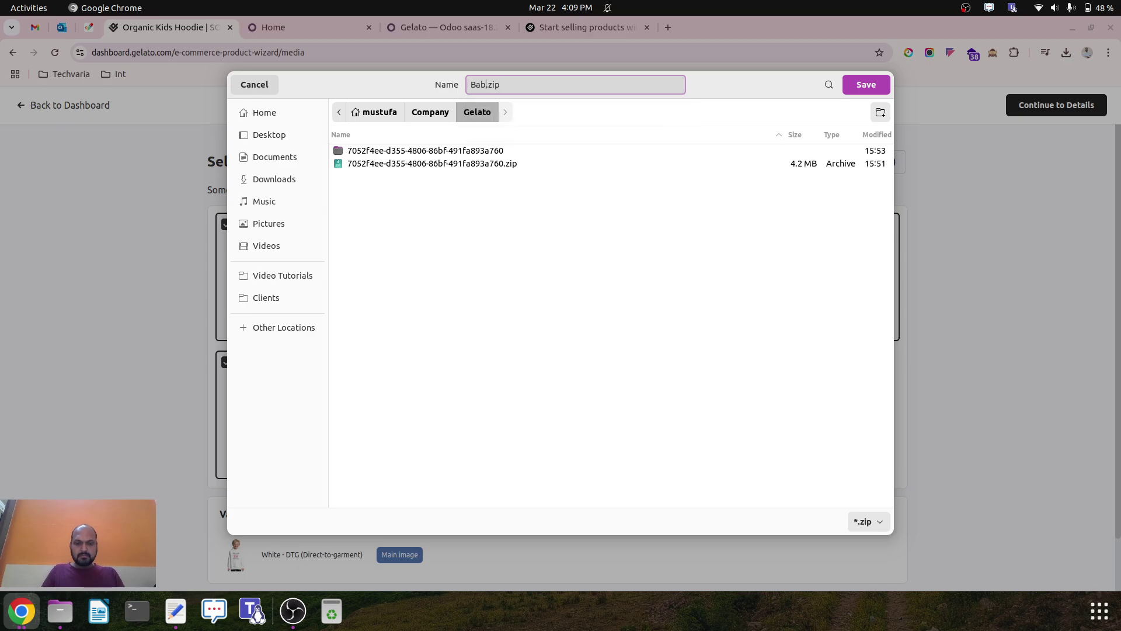
{"action": "type", "text": " Hoodies"}
{"action": "left_click", "coordinate": [866, 85]}
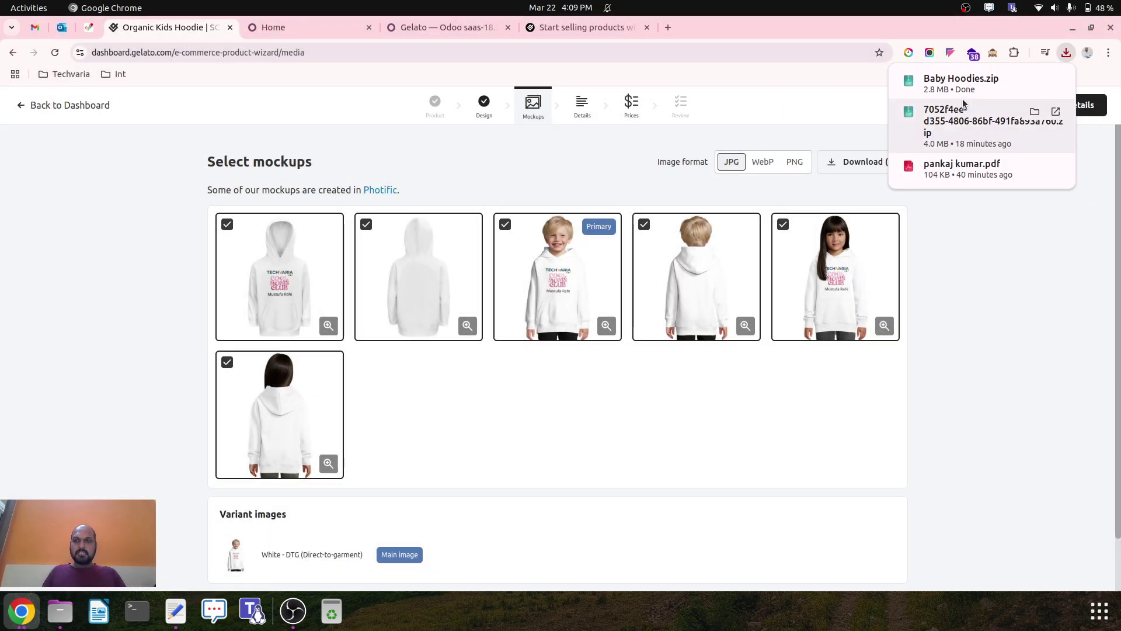
{"action": "left_click", "coordinate": [1079, 105]}
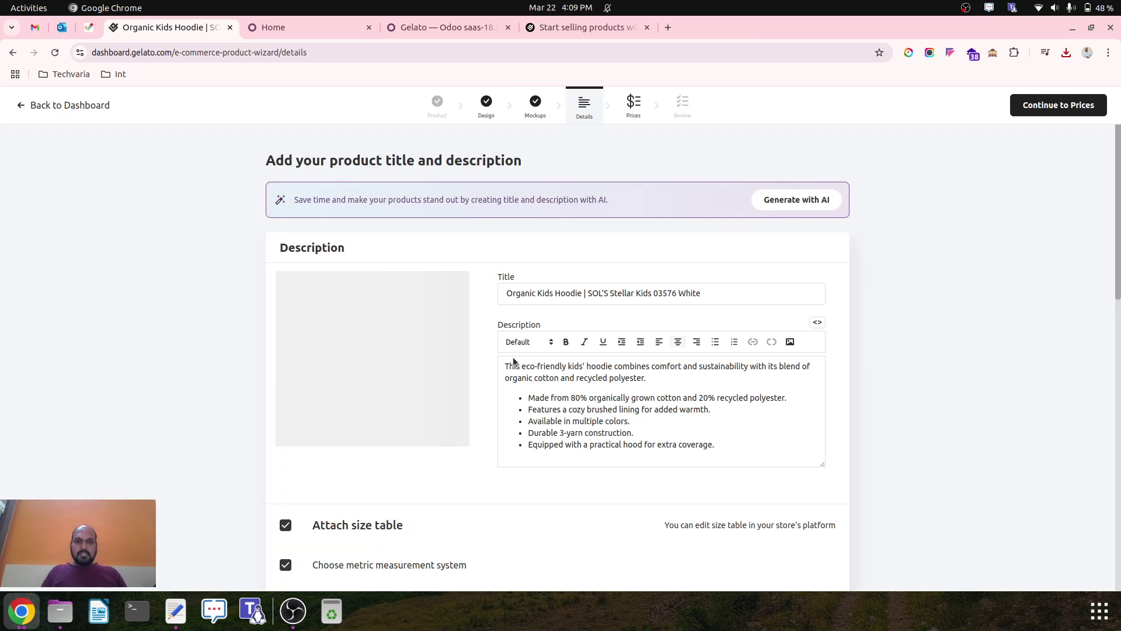
Create and add a 'Baby' tag in the Organic Kids Hoodie's Settings tags field.
{"action": "triple_click", "coordinate": [573, 298]}
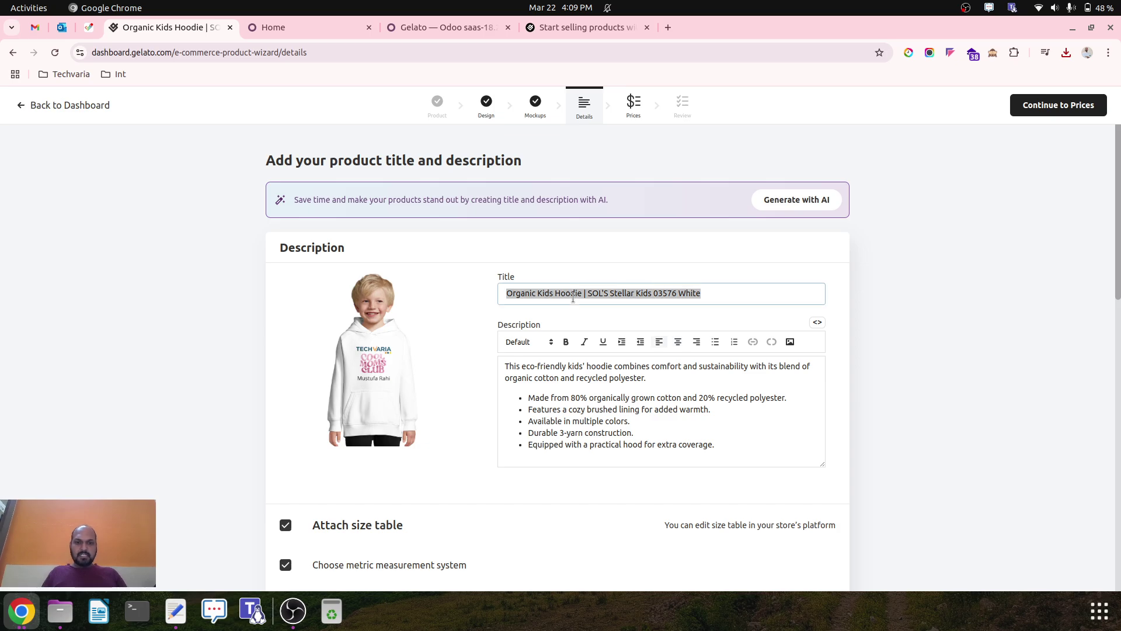
{"action": "scroll", "coordinate": [539, 441], "scroll_direction": "down", "scroll_amount": 3}
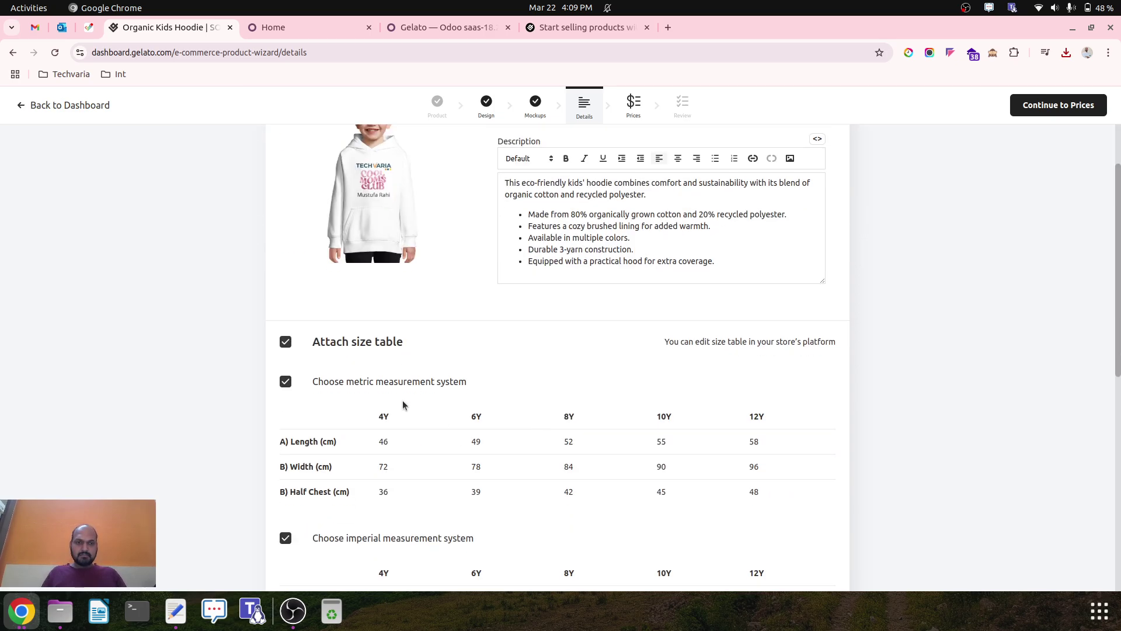
{"action": "scroll", "coordinate": [382, 330], "scroll_direction": "down", "scroll_amount": 3}
{"action": "scroll", "coordinate": [439, 382], "scroll_direction": "down", "scroll_amount": 5}
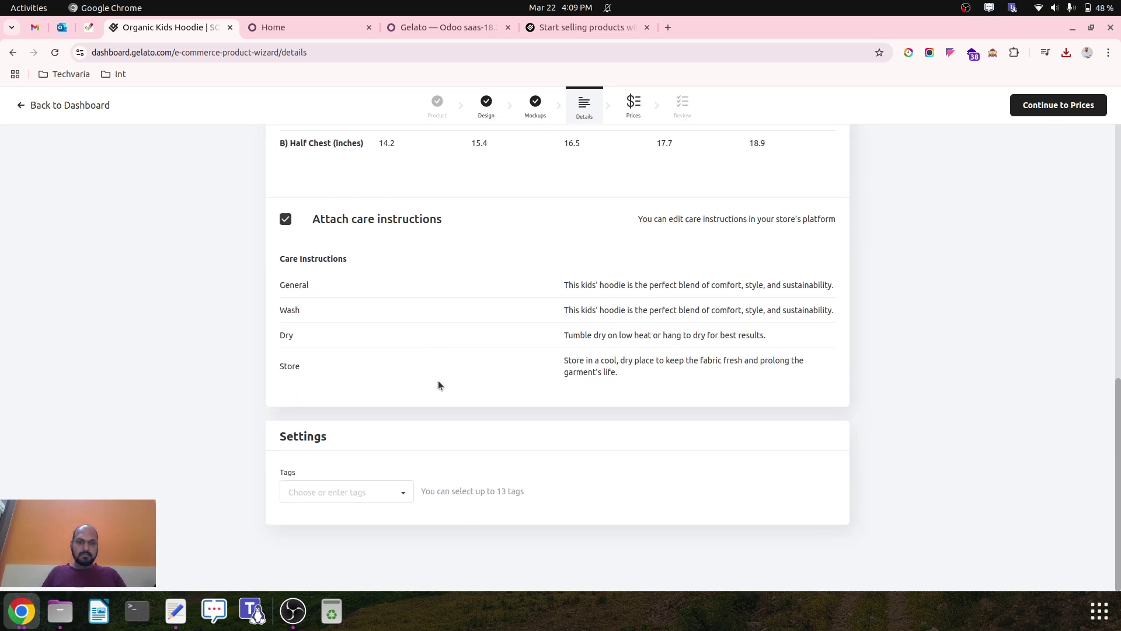
{"action": "left_click", "coordinate": [370, 492]}
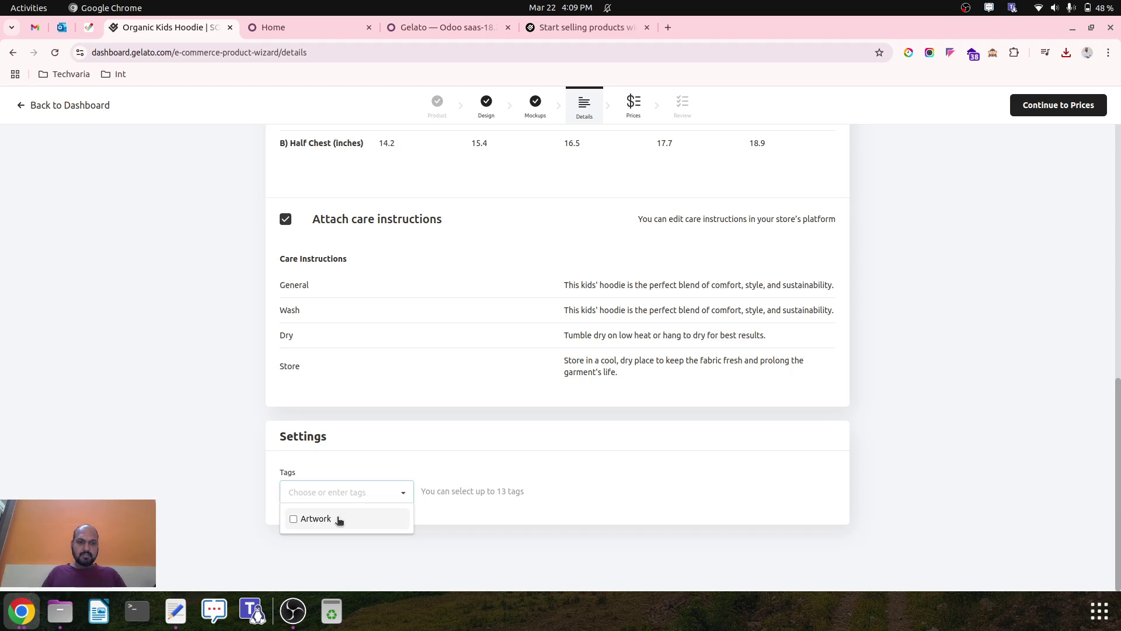
{"action": "type", "text": "Baby"}
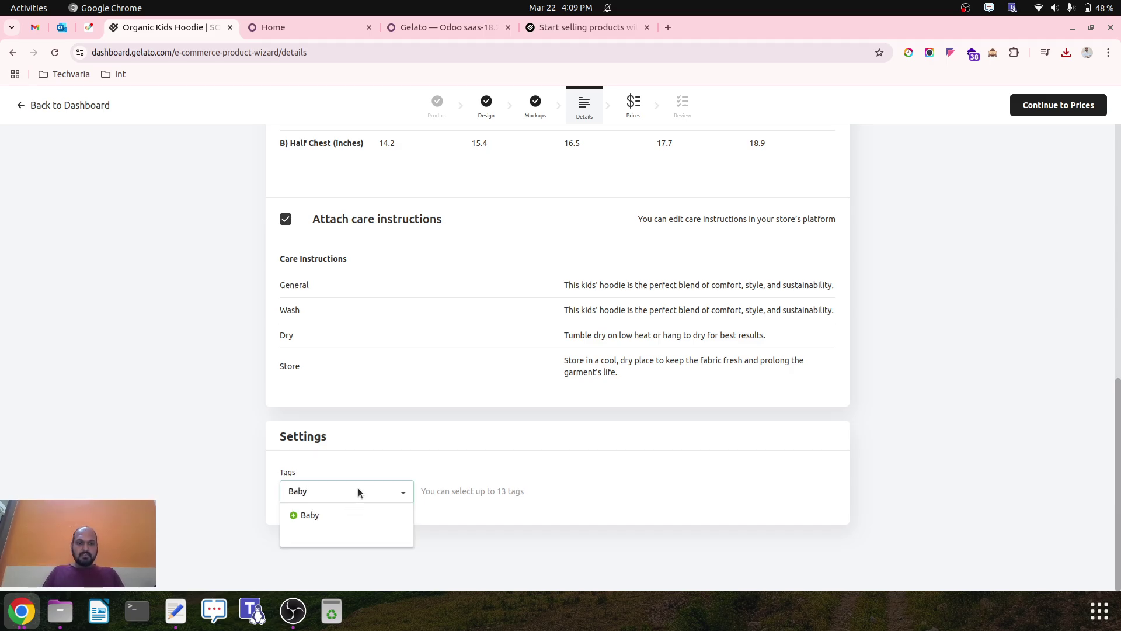
{"action": "left_click", "coordinate": [323, 518]}
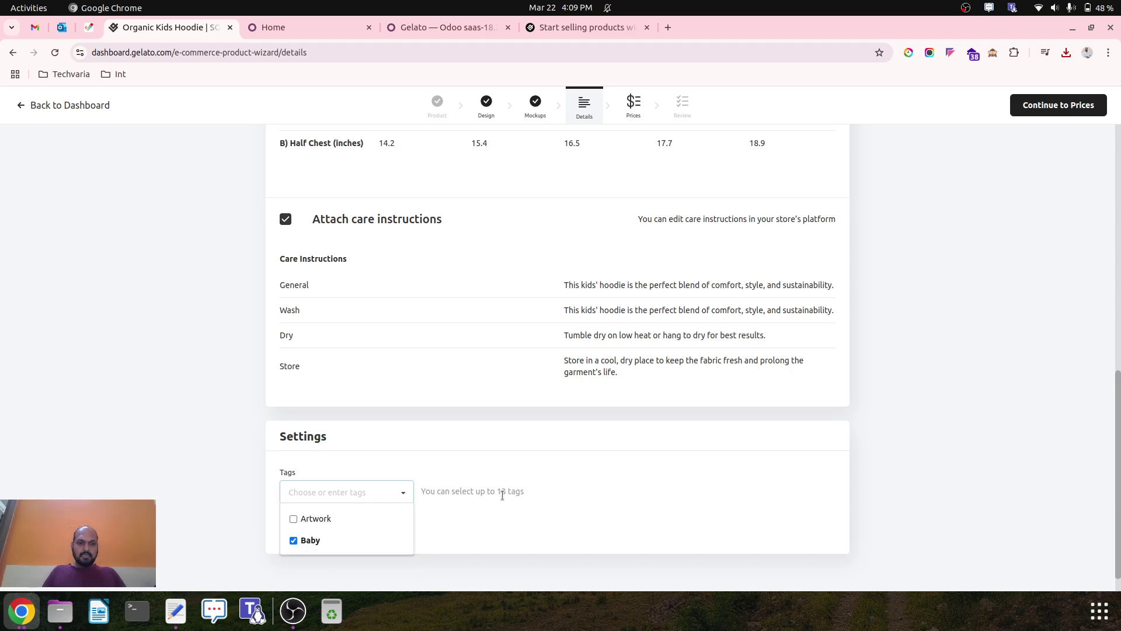
{"action": "left_click", "coordinate": [617, 469]}
{"action": "scroll", "coordinate": [618, 470], "scroll_direction": "up", "scroll_amount": 12}
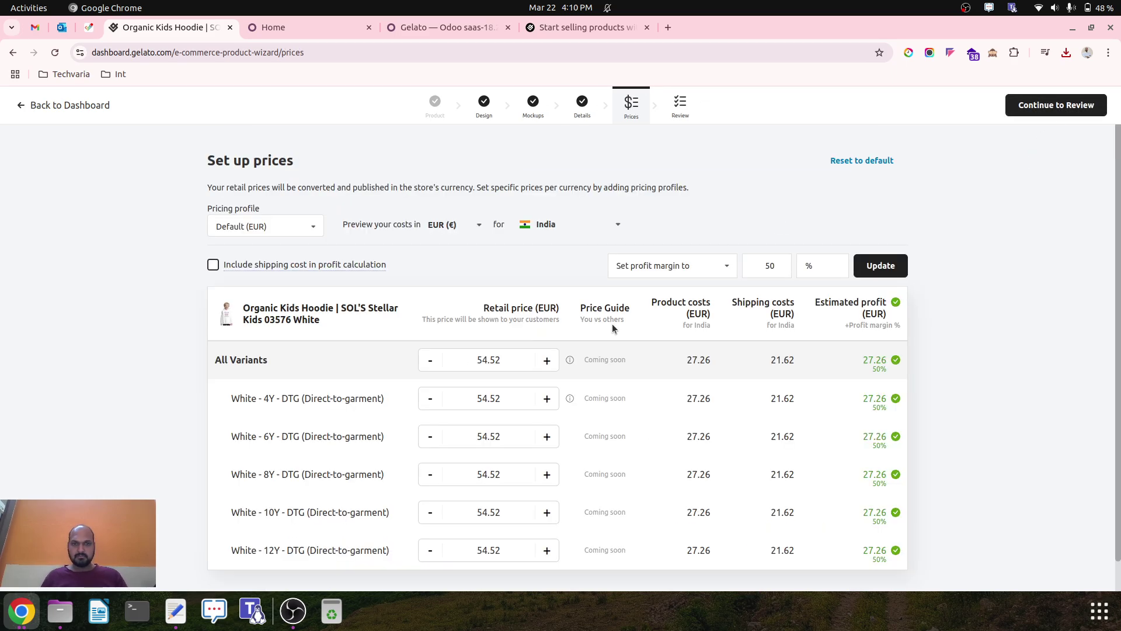
Look over the existing pricing profiles and the currencies available for previewing costs.
{"action": "left_click", "coordinate": [313, 226]}
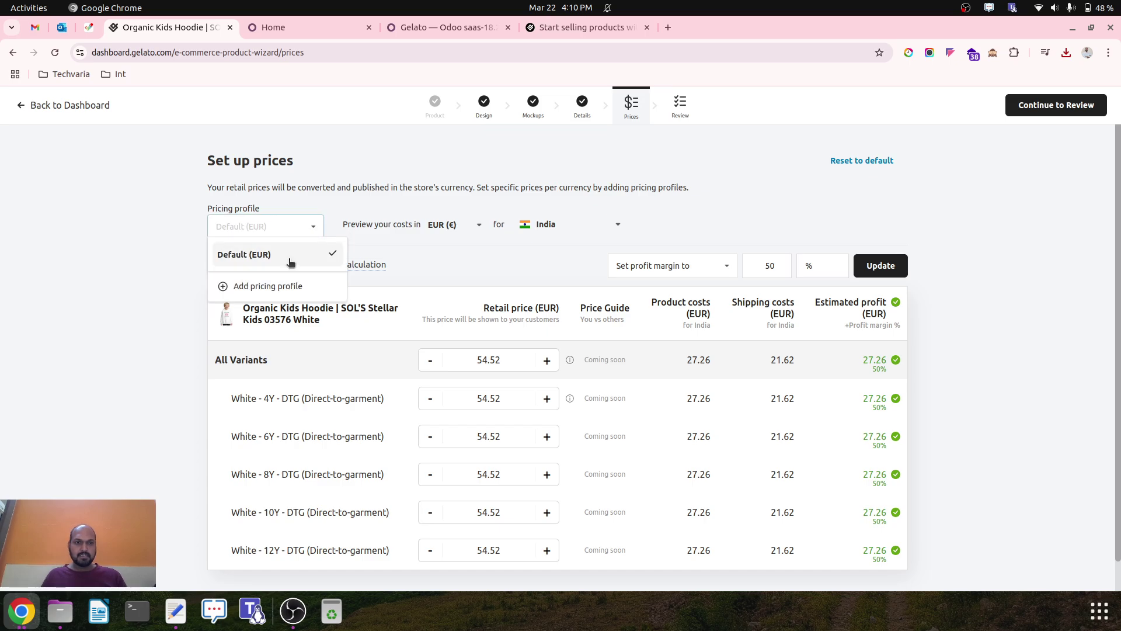
{"action": "left_click", "coordinate": [436, 252]}
{"action": "left_click", "coordinate": [474, 226]}
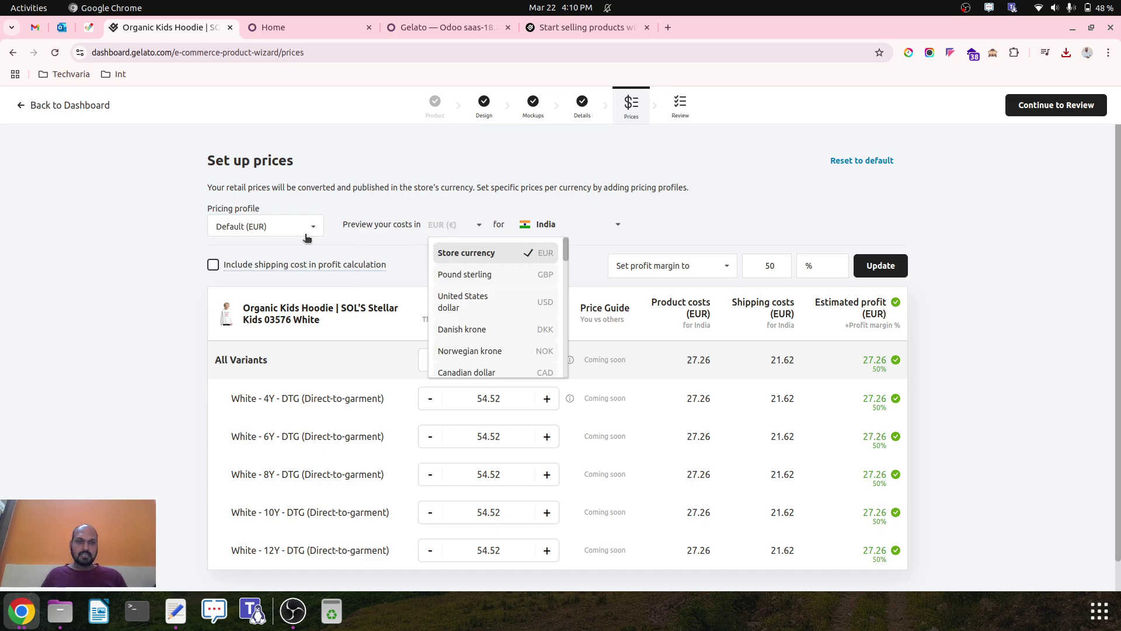
{"action": "left_click", "coordinate": [240, 229]}
{"action": "left_click", "coordinate": [240, 229]}
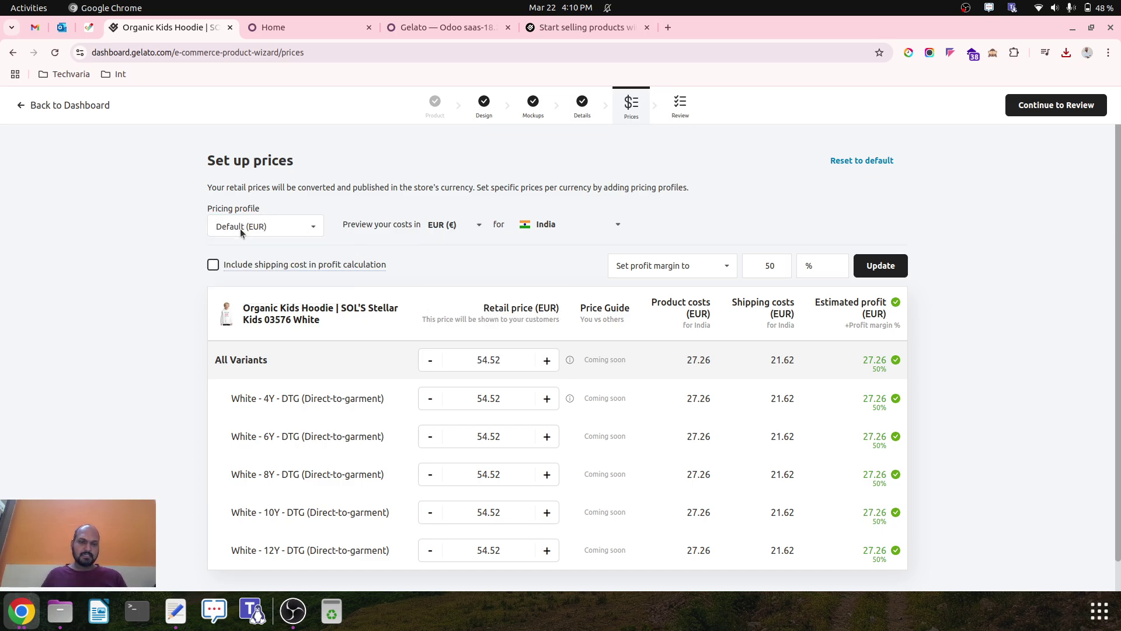
{"action": "left_click", "coordinate": [276, 233]}
Create a pricing profile named INR with Indian rupee as its default currency.
{"action": "left_click", "coordinate": [260, 286]}
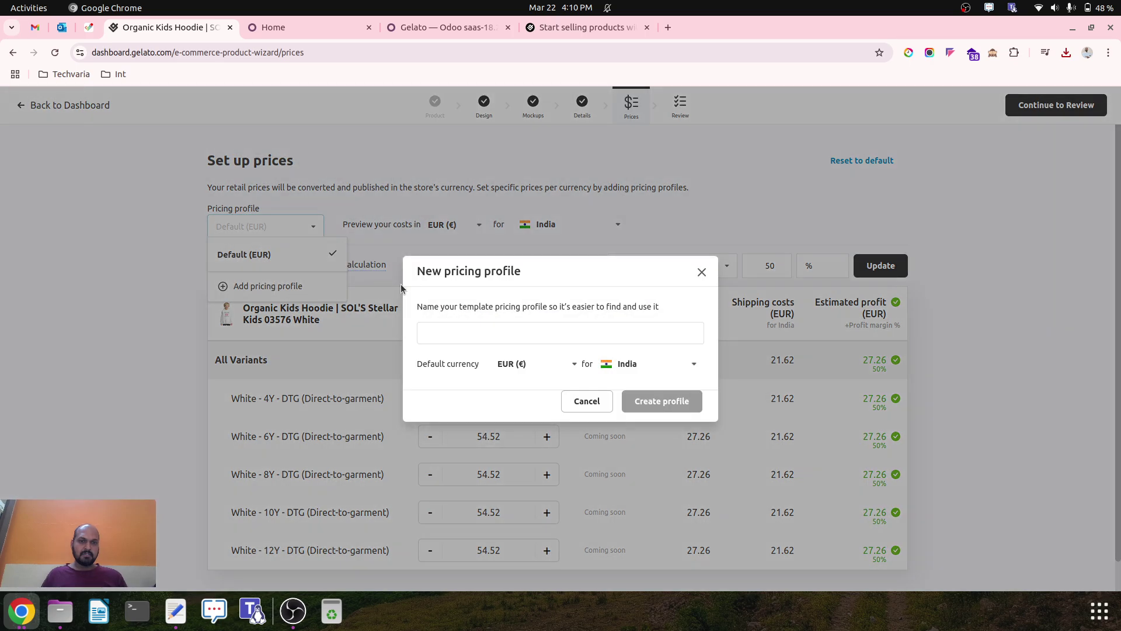
{"action": "left_click", "coordinate": [496, 333]}
{"action": "type", "text": "INR"}
{"action": "left_click", "coordinate": [535, 365]}
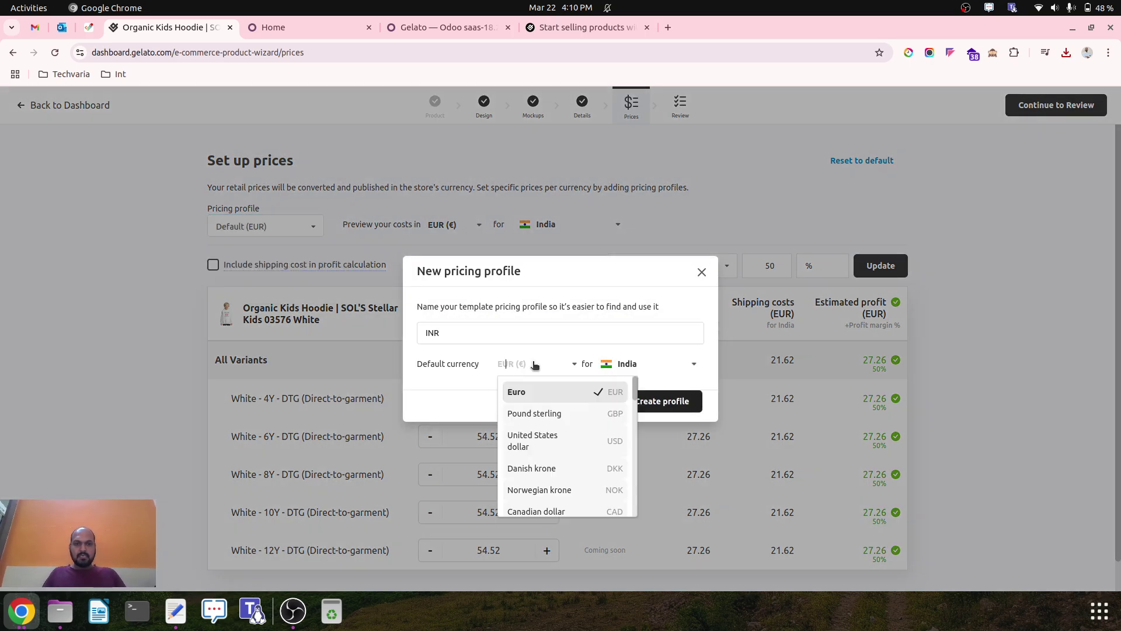
{"action": "scroll", "coordinate": [562, 444], "scroll_direction": "down", "scroll_amount": 5}
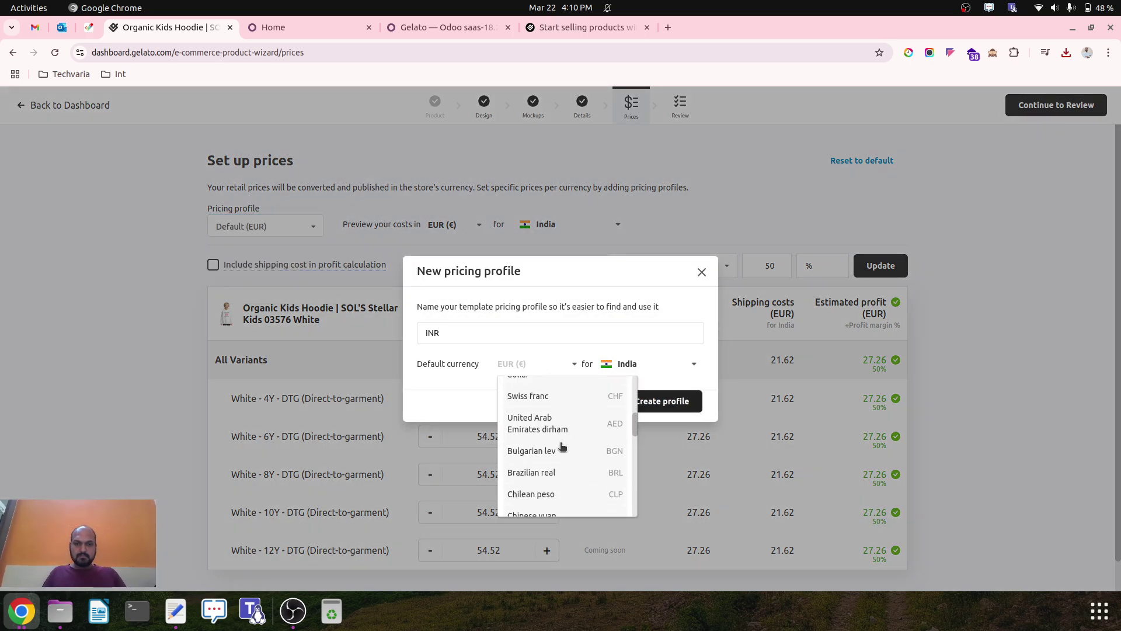
{"action": "scroll", "coordinate": [562, 447], "scroll_direction": "down", "scroll_amount": 5}
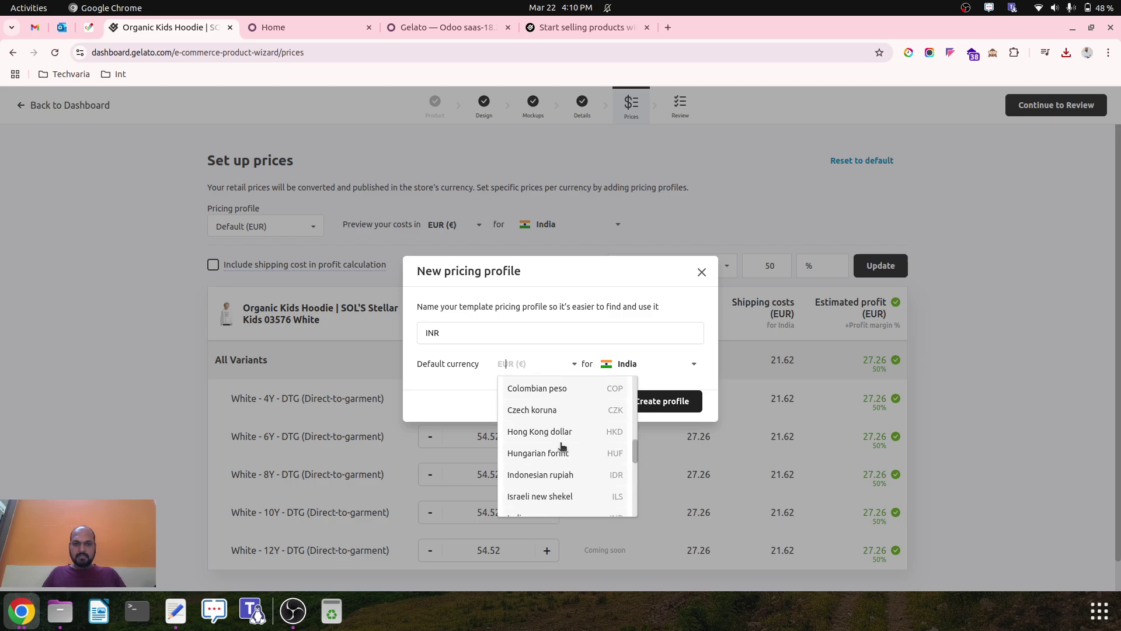
{"action": "scroll", "coordinate": [562, 447], "scroll_direction": "down", "scroll_amount": 1}
{"action": "left_click", "coordinate": [572, 460]}
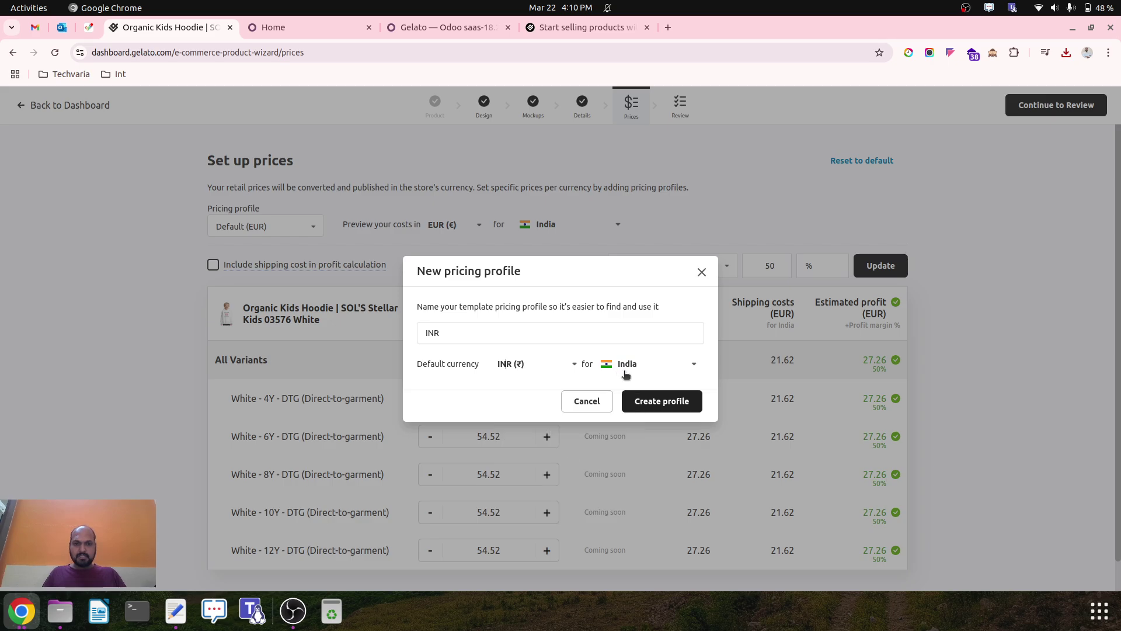
{"action": "left_click", "coordinate": [653, 401]}
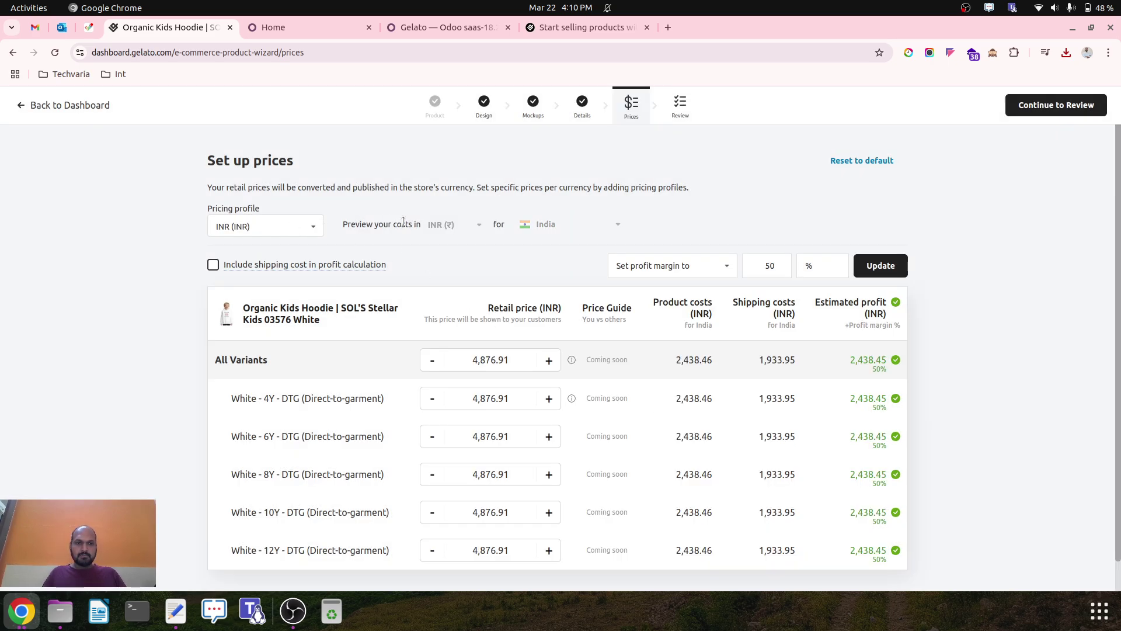
Apply a 50% profit margin to all hoodie variants, excluding shipping cost.
{"action": "left_click", "coordinate": [664, 273]}
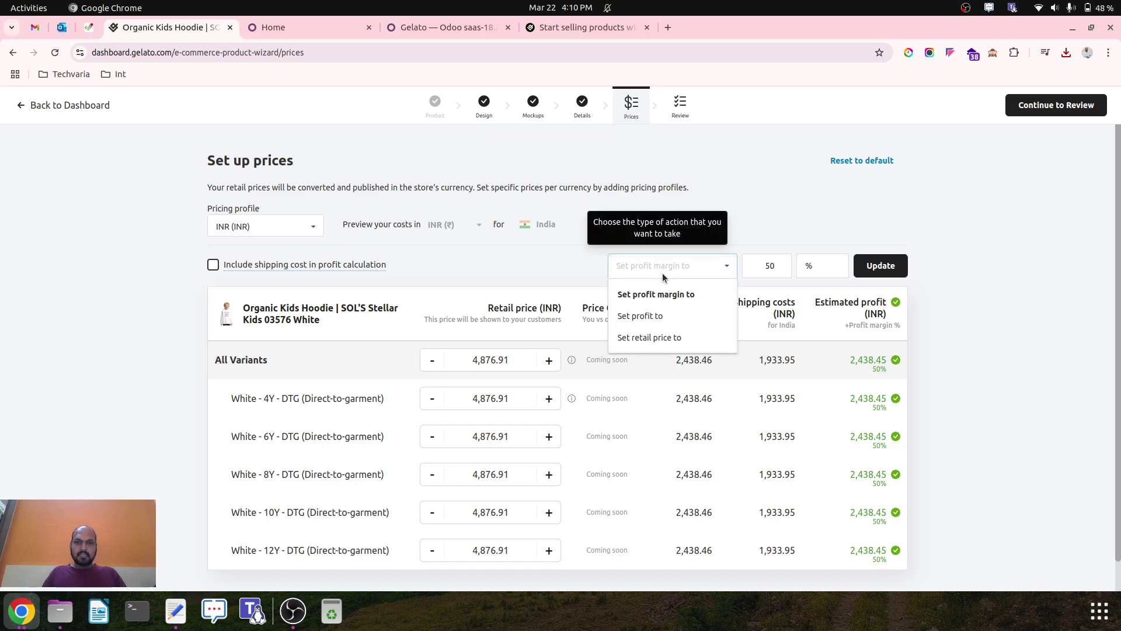
{"action": "left_click", "coordinate": [662, 272]}
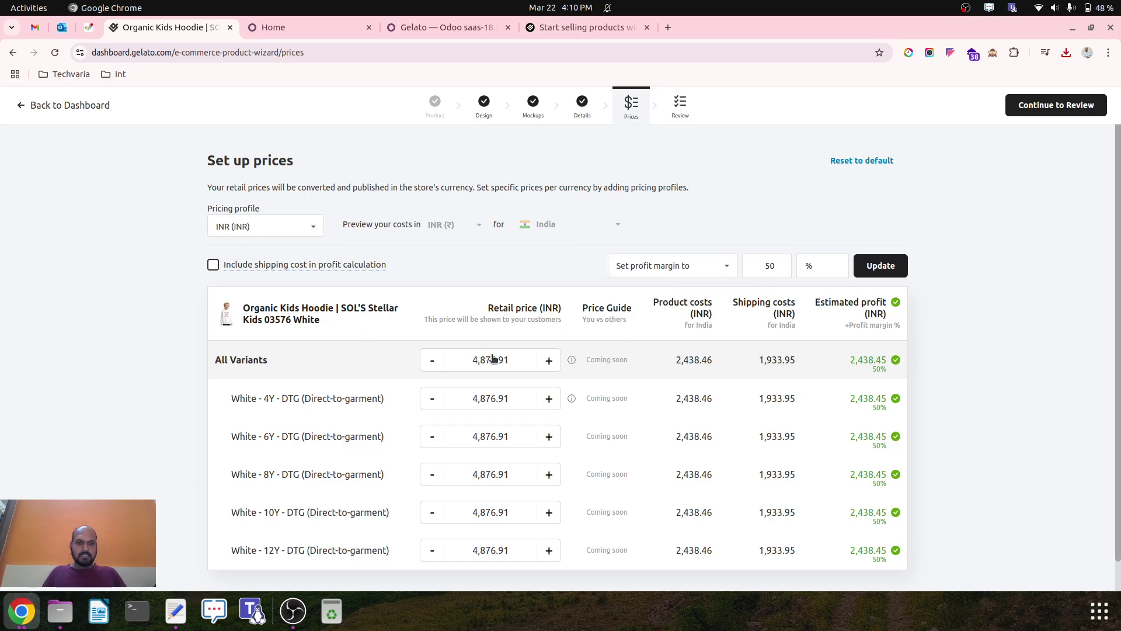
{"action": "left_click", "coordinate": [892, 266]}
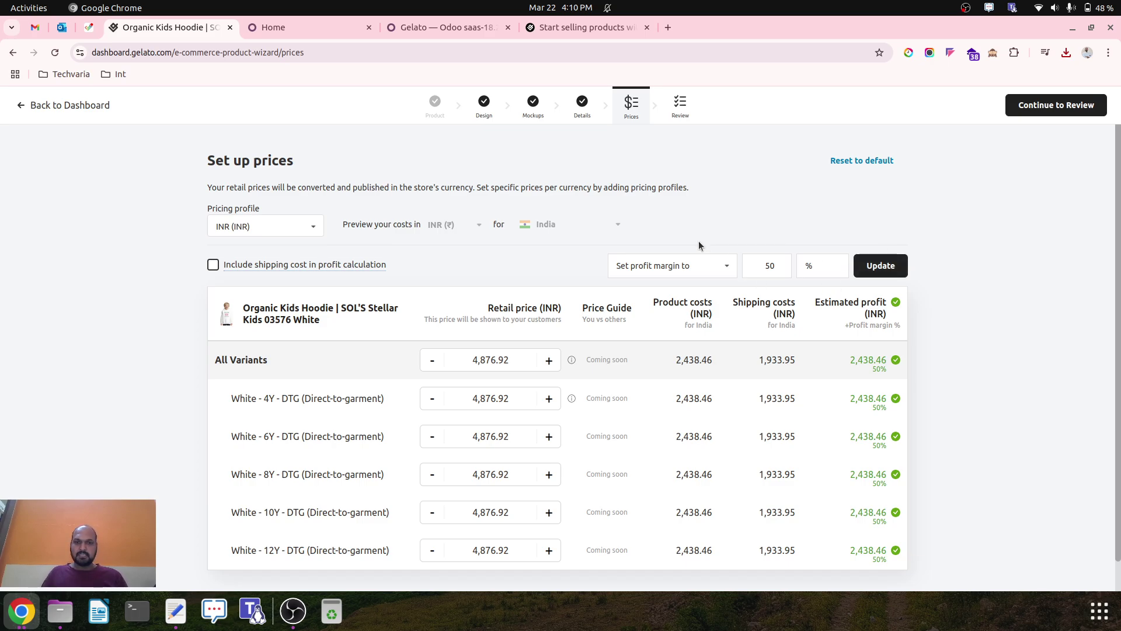
{"action": "left_click", "coordinate": [357, 266]}
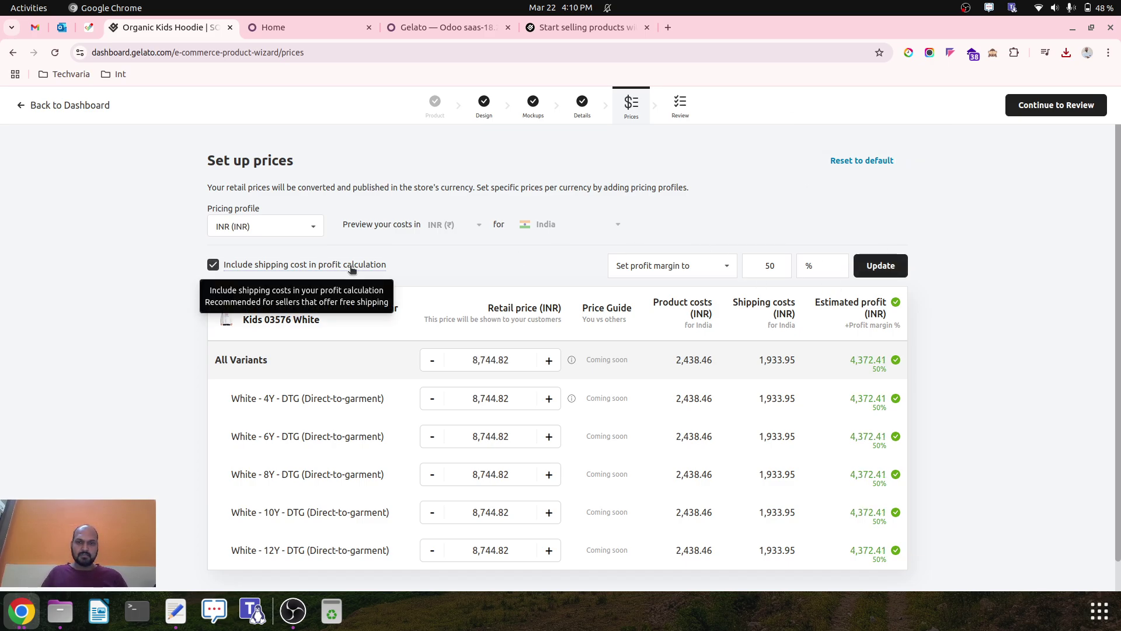
{"action": "left_click", "coordinate": [352, 269]}
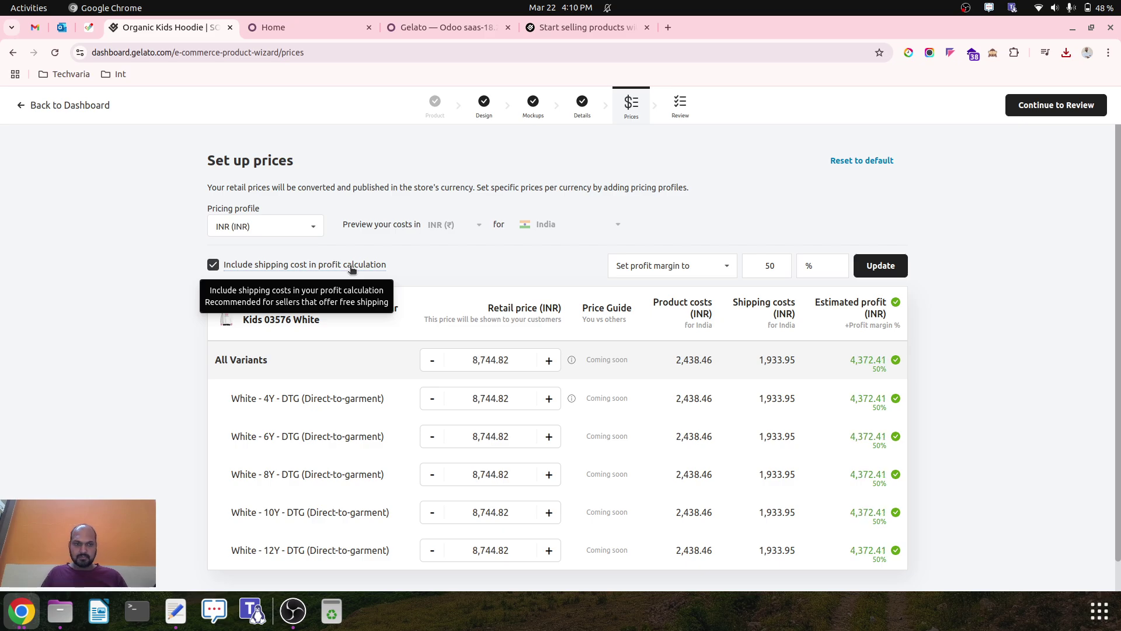
{"action": "left_click", "coordinate": [352, 268]}
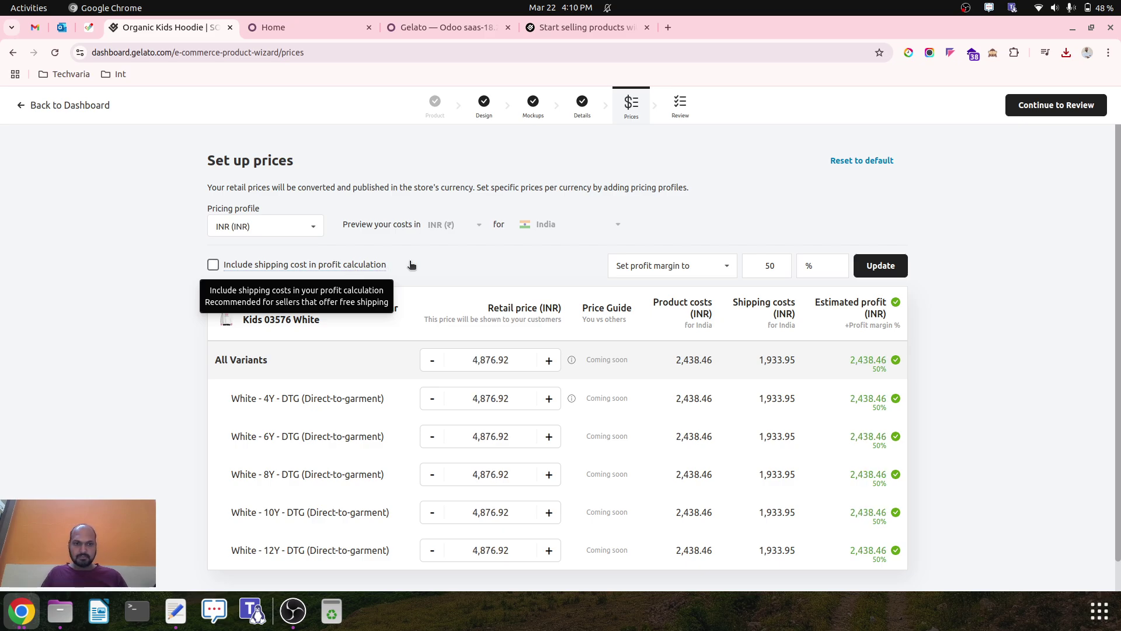
Show the Review prices in INR and open Save template with the prefilled name selected.
{"action": "left_click", "coordinate": [1062, 104]}
{"action": "left_click", "coordinate": [752, 166]}
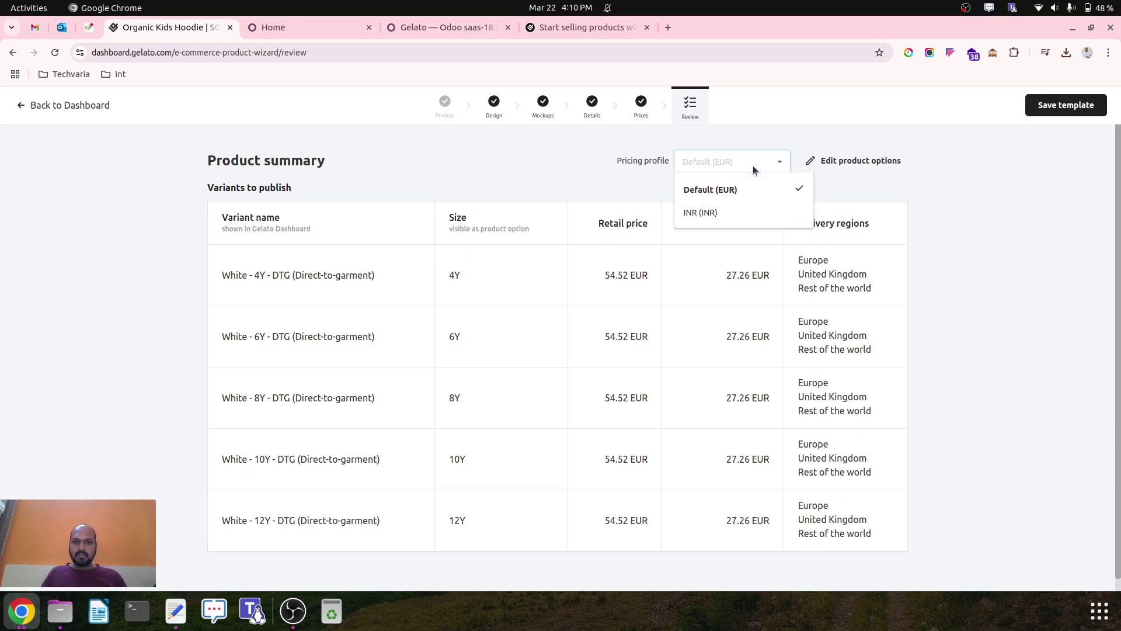
{"action": "left_click", "coordinate": [730, 212]}
{"action": "left_click", "coordinate": [1066, 105]}
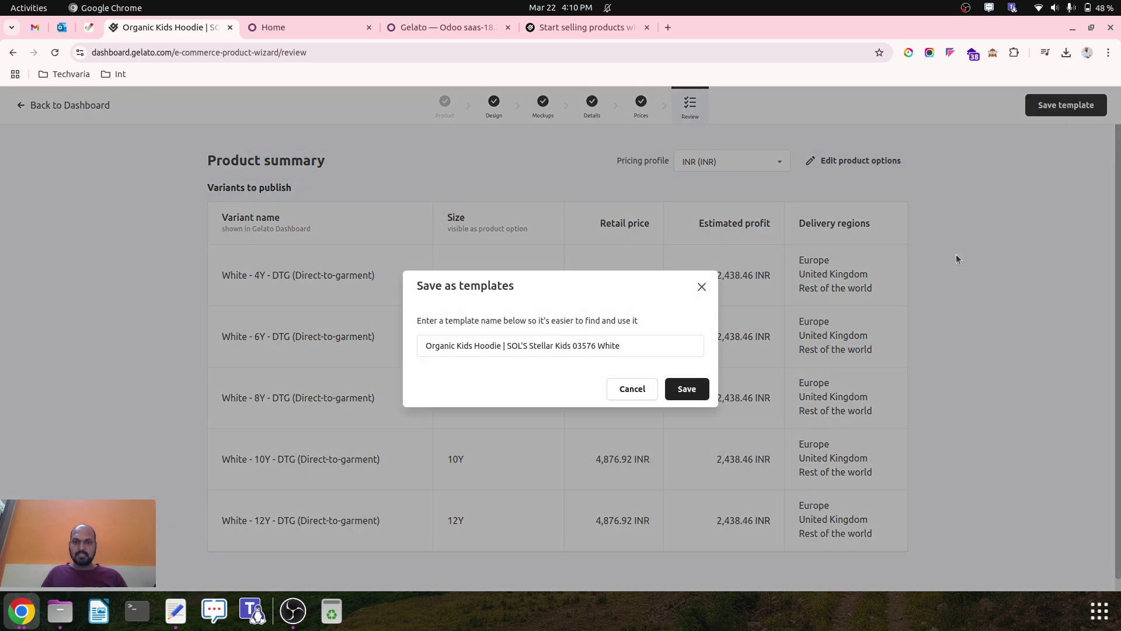
{"action": "triple_click", "coordinate": [584, 344]}
{"action": "key", "text": "ctrl+c"}
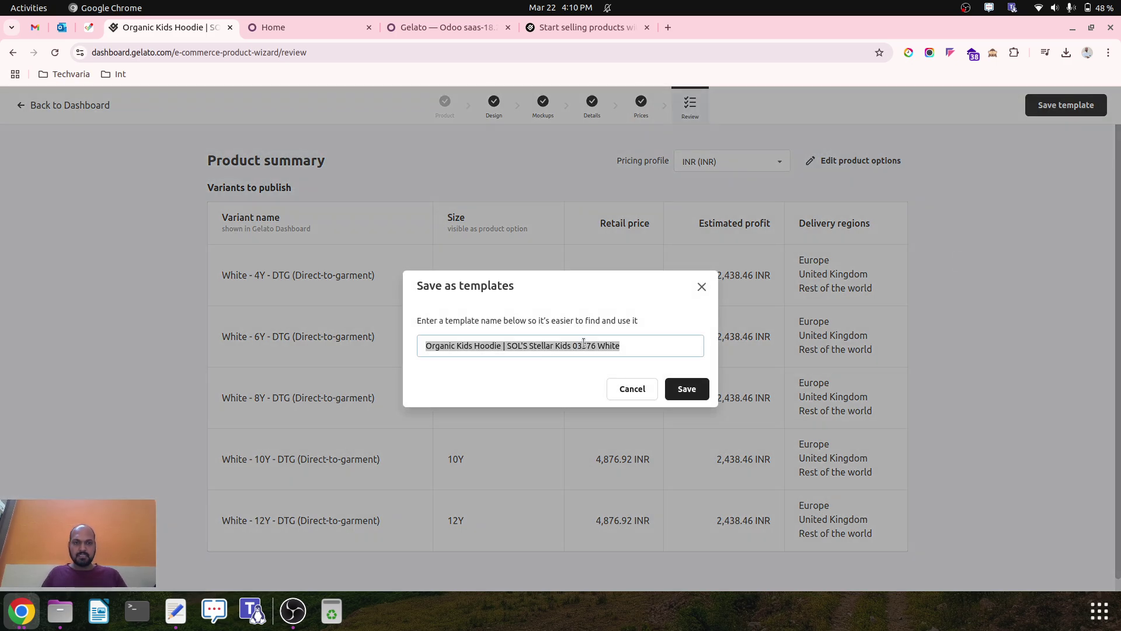
Paste the hoodie name over the poster name in the scratch note, then save the Gelato template.
{"action": "left_click", "coordinate": [176, 611]}
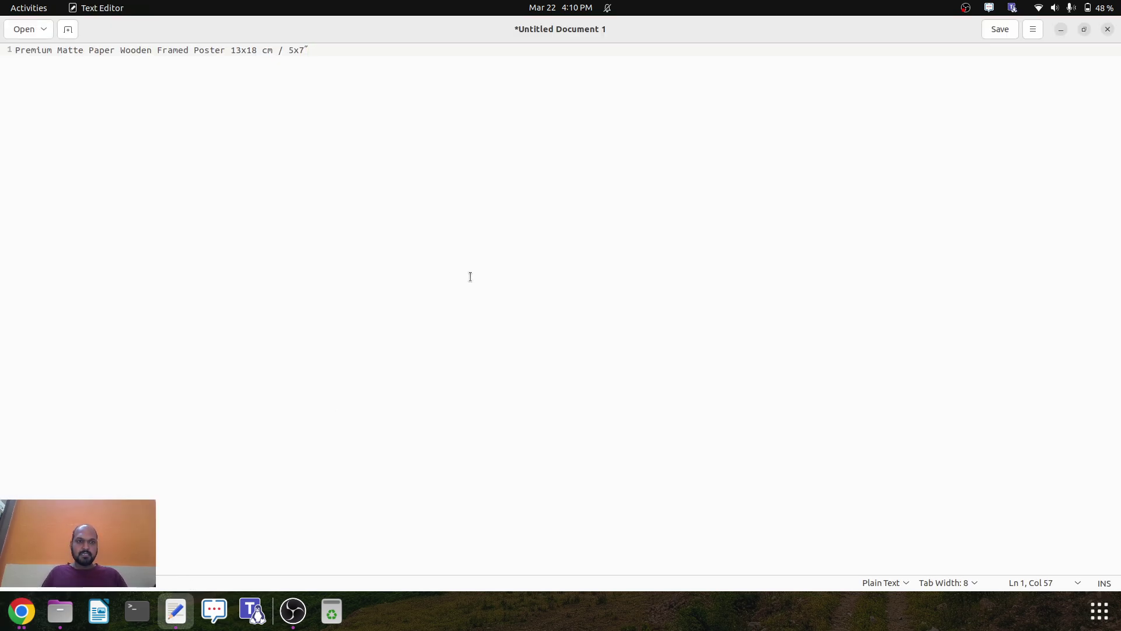
{"action": "key", "text": "ctrl+a"}
{"action": "key", "text": "ctrl+v"}
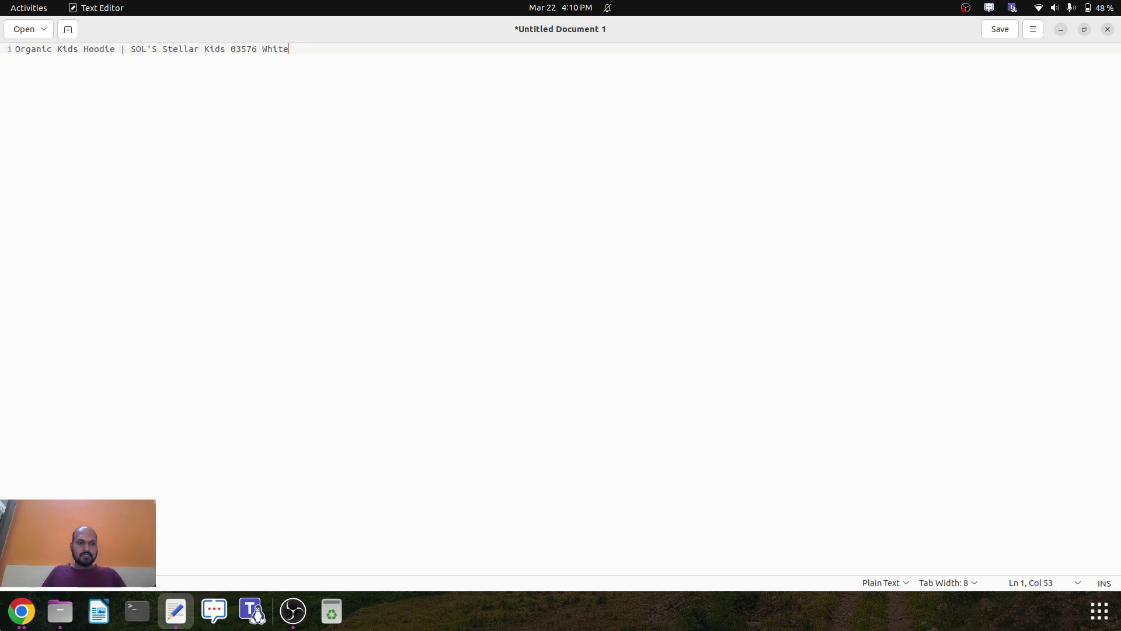
{"action": "left_click", "coordinate": [13, 623]}
{"action": "left_click", "coordinate": [671, 387]}
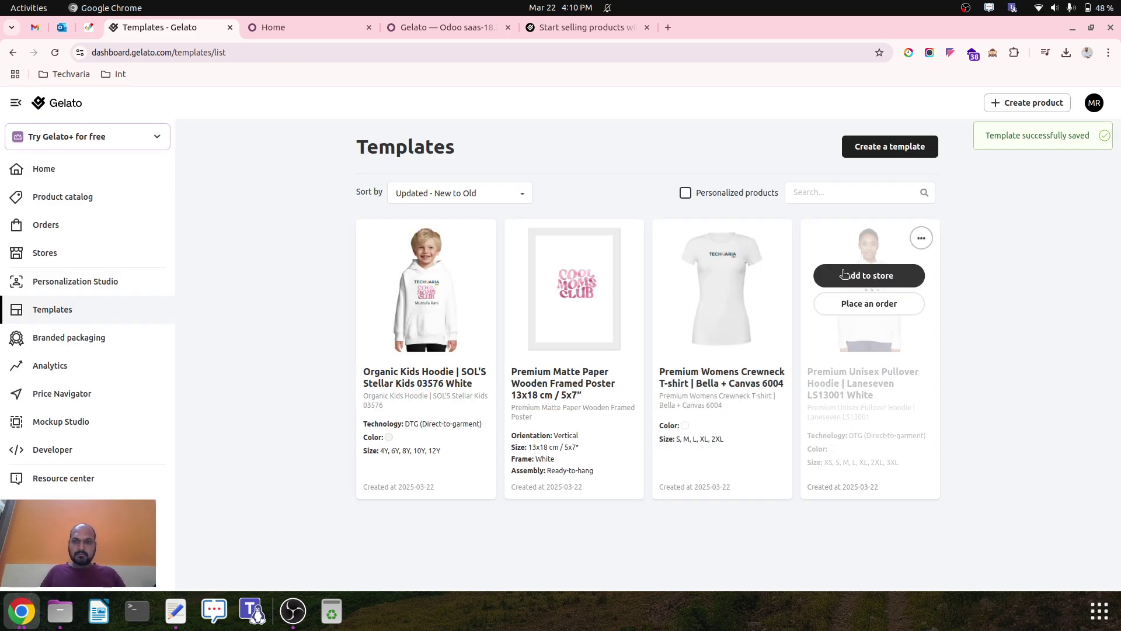
Copy the Organic Kids Hoodie template ID and go to the Odoo home screen.
{"action": "mouse_move", "coordinate": [443, 303]}
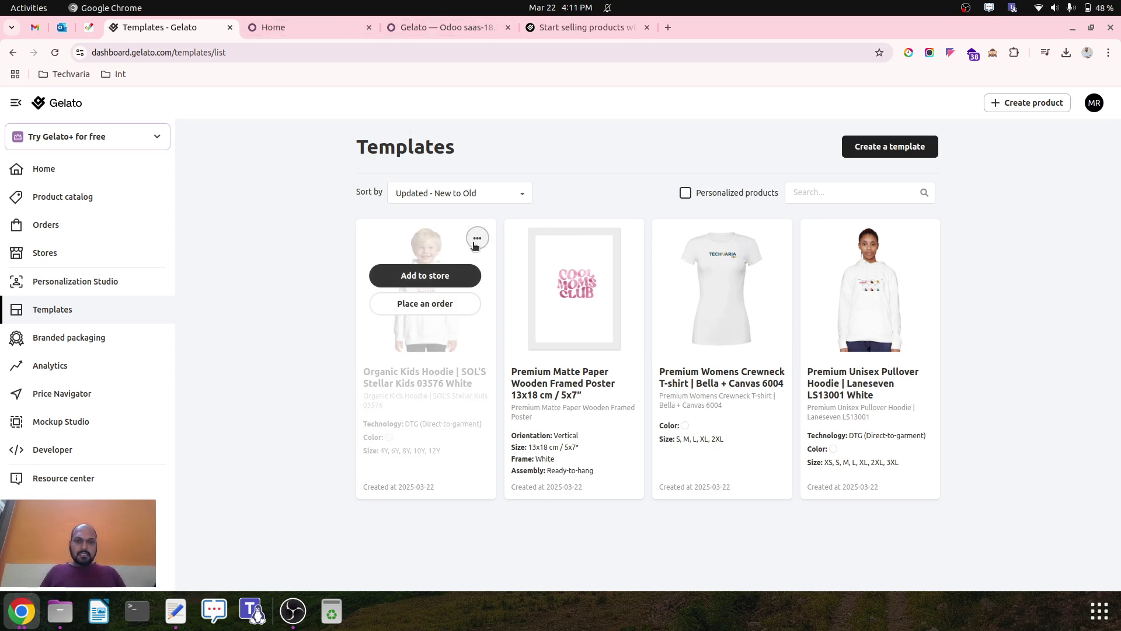
{"action": "left_click", "coordinate": [476, 240]}
{"action": "left_click", "coordinate": [431, 346]}
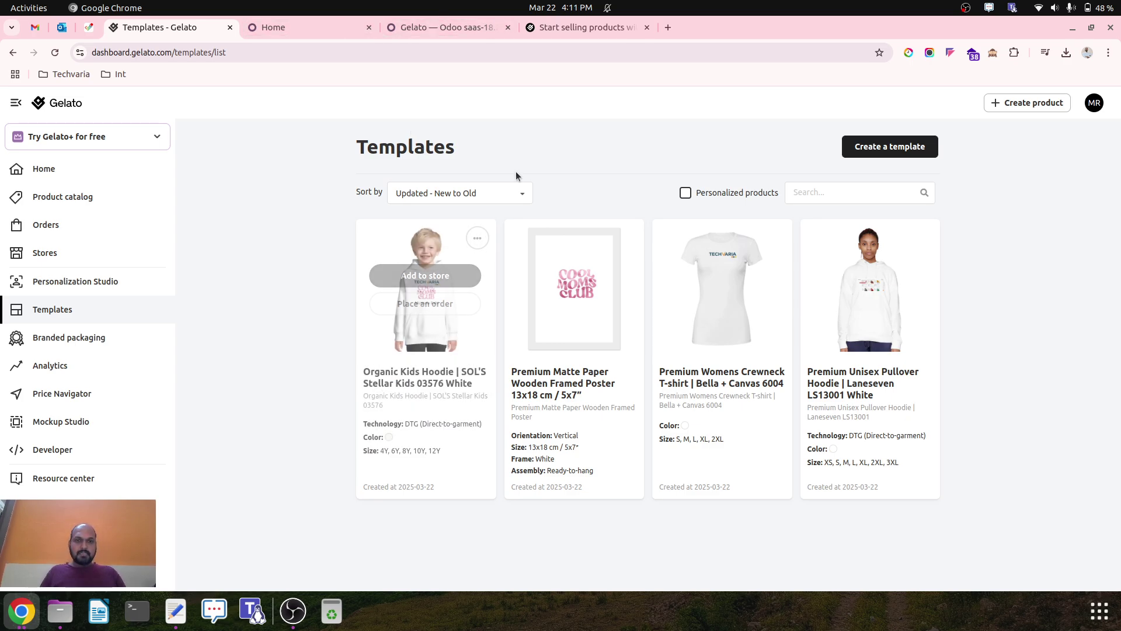
{"action": "left_click", "coordinate": [285, 27]}
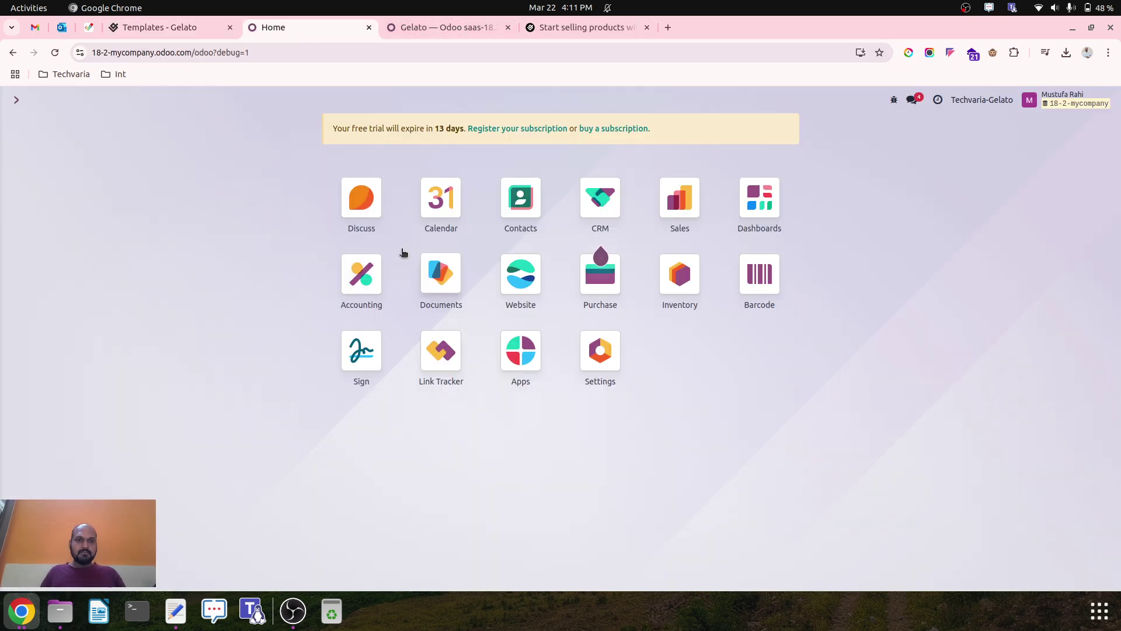
Start a new product in Odoo Sales > Products, clearing the template ID pasted by mistake.
{"action": "left_click", "coordinate": [673, 216]}
{"action": "left_click", "coordinate": [167, 100]}
{"action": "left_click", "coordinate": [173, 123]}
{"action": "left_click", "coordinate": [23, 127]}
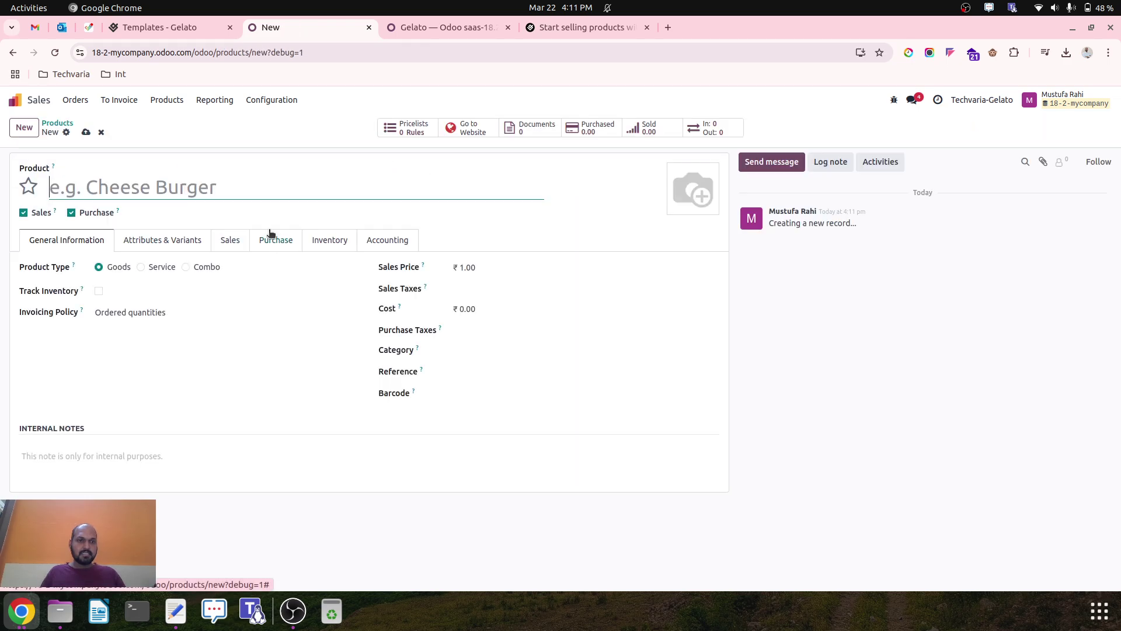
{"action": "type", "text": "e5256b5a-ef3d-4725-8184-9bfd3549235a"}
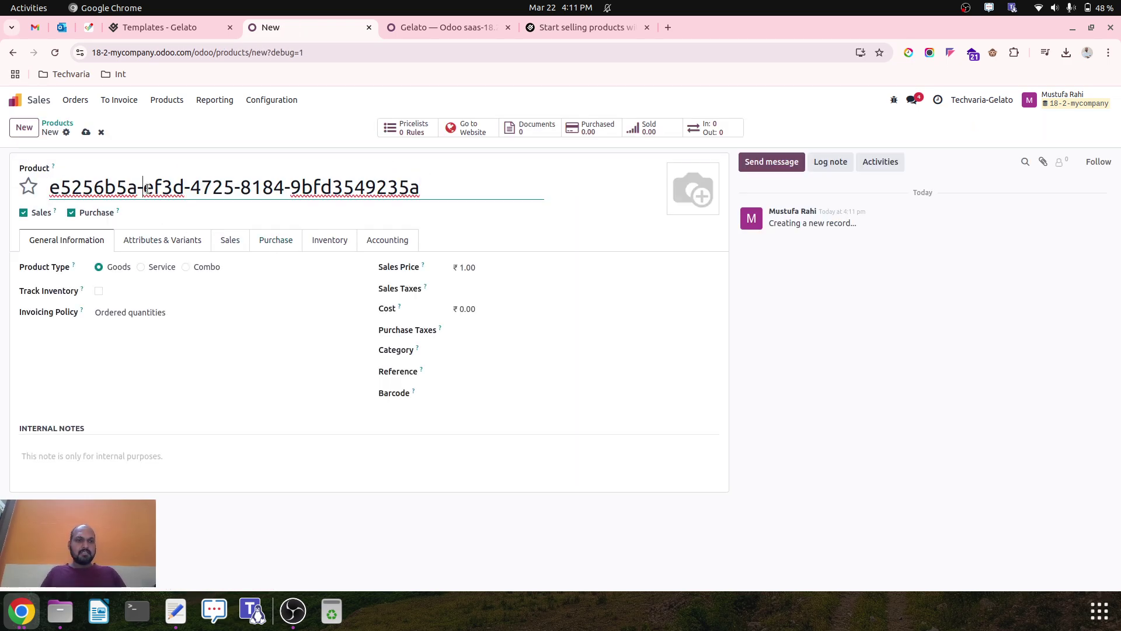
{"action": "triple_click", "coordinate": [148, 187]}
{"action": "key", "text": "BackSpace"}
Name the product Organic Kids Hoodie | SOL'S Stellar Kids 03576 White and enable Track Inventory.
{"action": "left_click", "coordinate": [176, 611]}
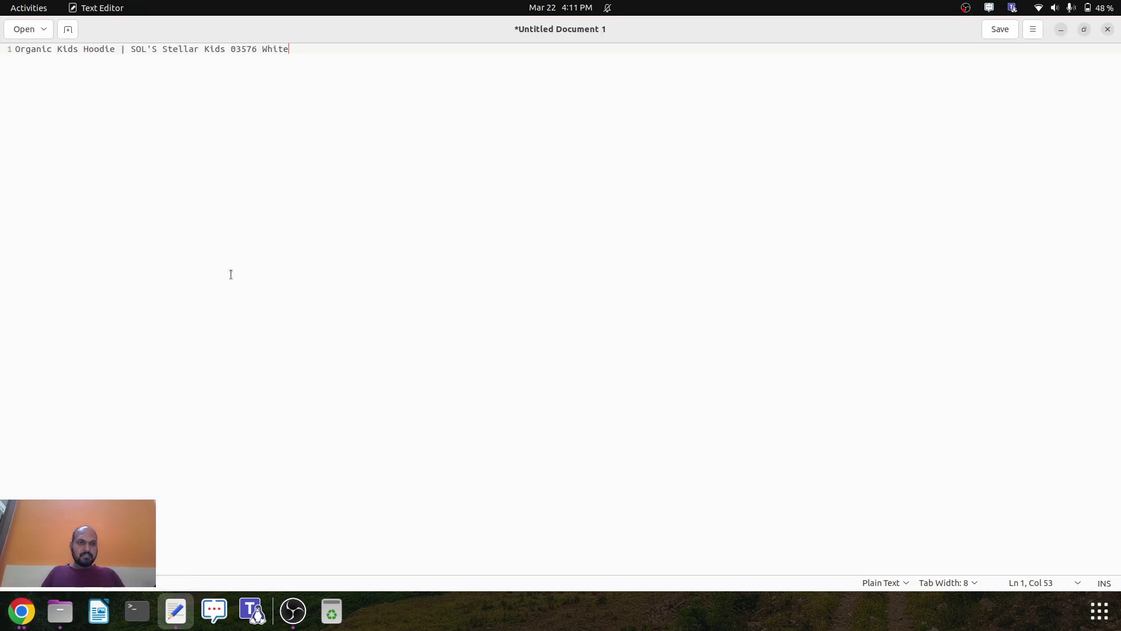
{"action": "triple_click", "coordinate": [193, 49]}
{"action": "key", "text": "ctrl+x"}
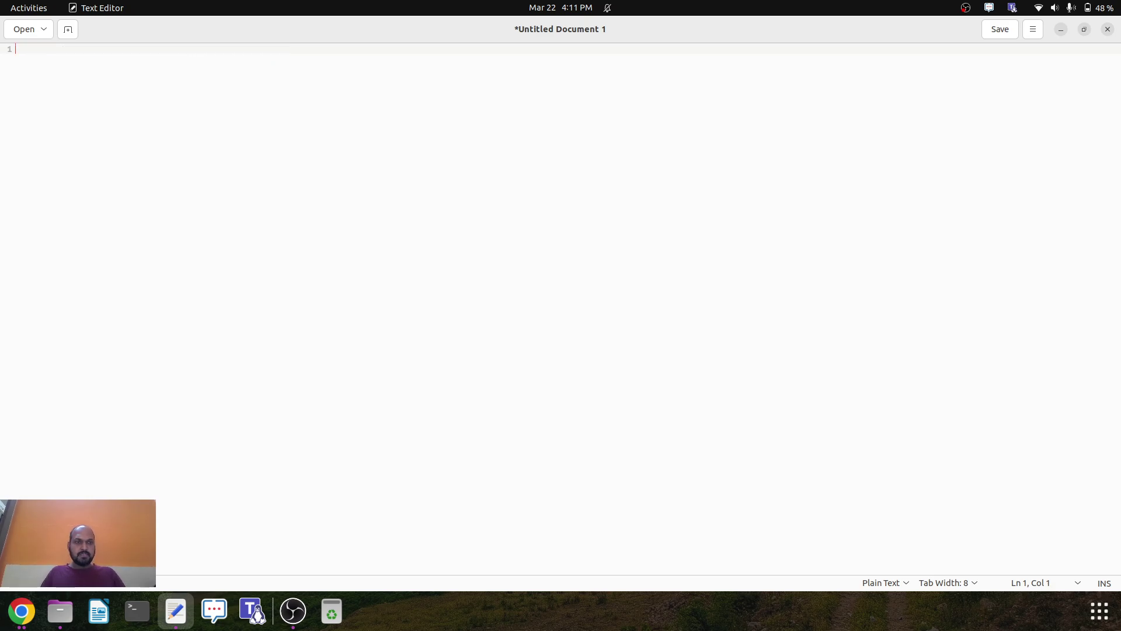
{"action": "left_click", "coordinate": [21, 610]}
{"action": "key", "text": "ctrl+v"}
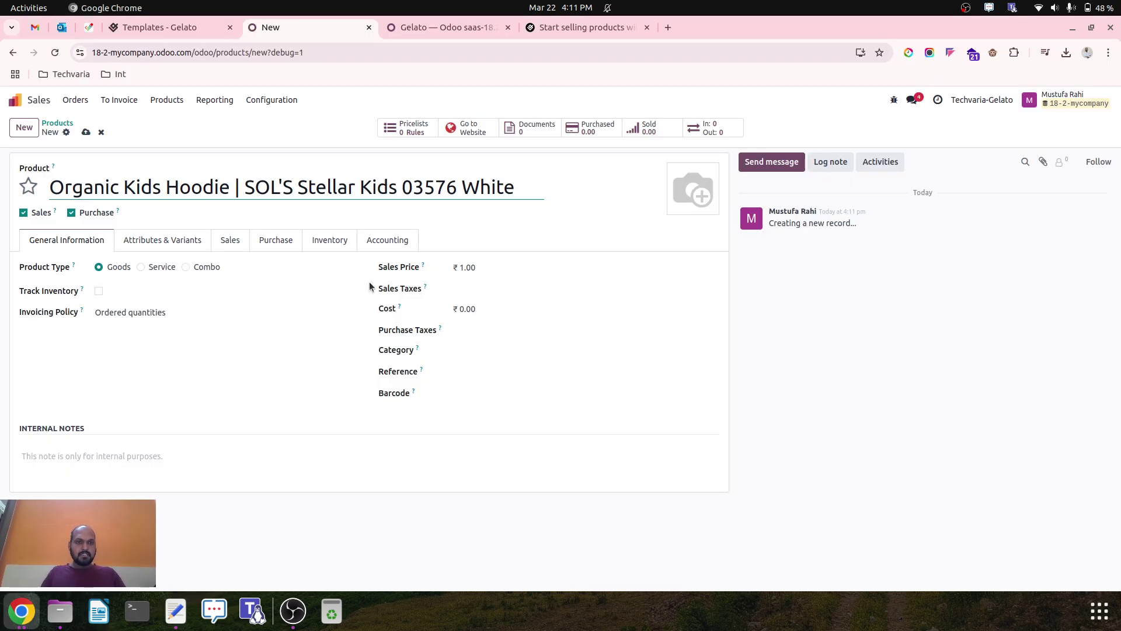
{"action": "left_click", "coordinate": [98, 291]}
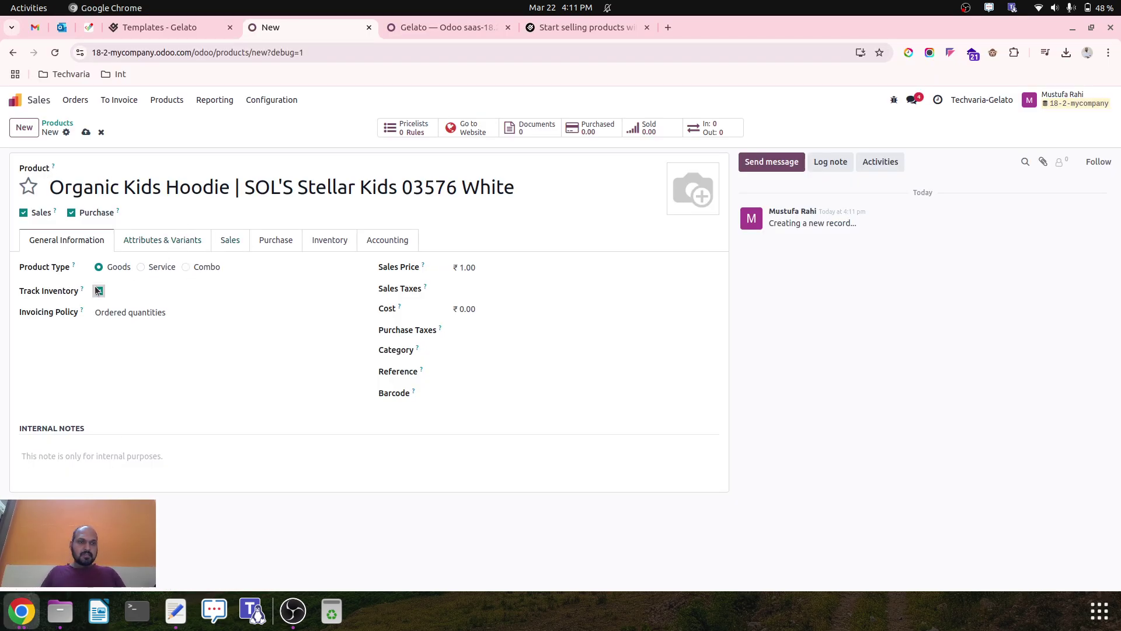
{"action": "left_click", "coordinate": [167, 241]}
{"action": "left_click", "coordinate": [228, 245]}
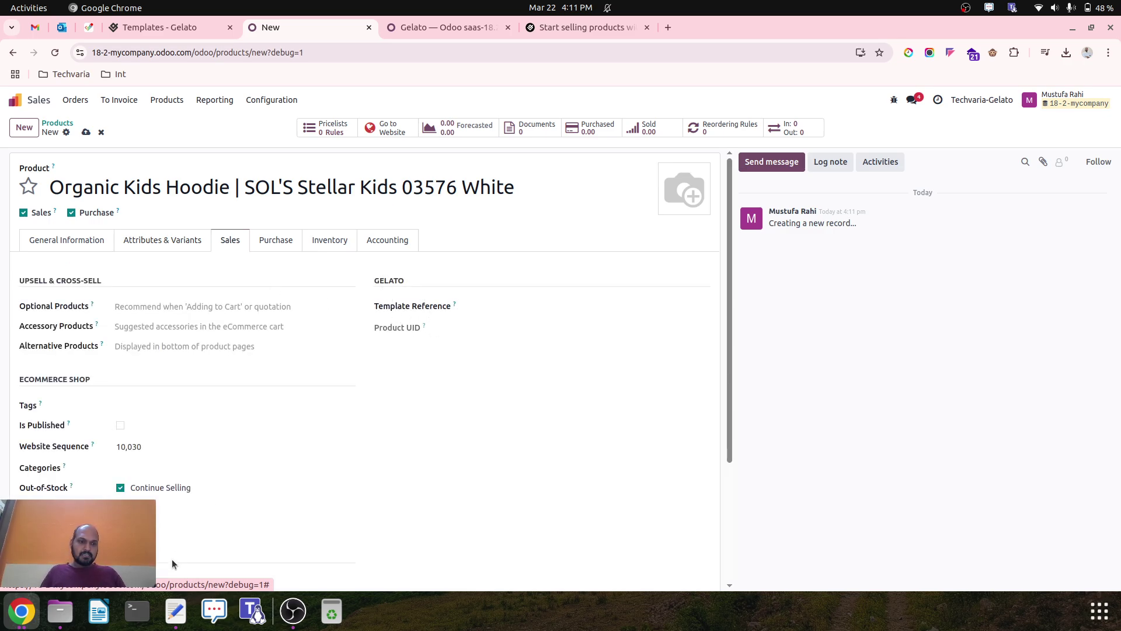
Paste the hoodie's Gelato template ID into Template Reference, save, and synchronize the product.
{"action": "left_click", "coordinate": [155, 28]}
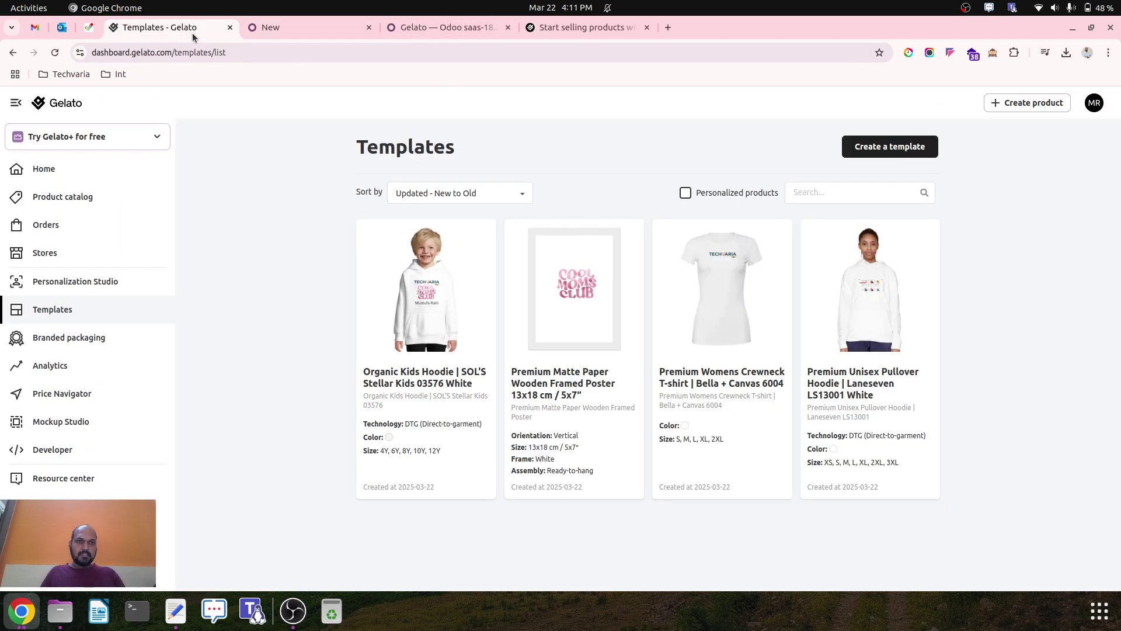
{"action": "left_click", "coordinate": [478, 244]}
{"action": "left_click", "coordinate": [434, 341]}
{"action": "left_click", "coordinate": [331, 24]}
{"action": "left_click", "coordinate": [519, 306]}
{"action": "key", "text": "ctrl+v"}
{"action": "left_click", "coordinate": [450, 426]}
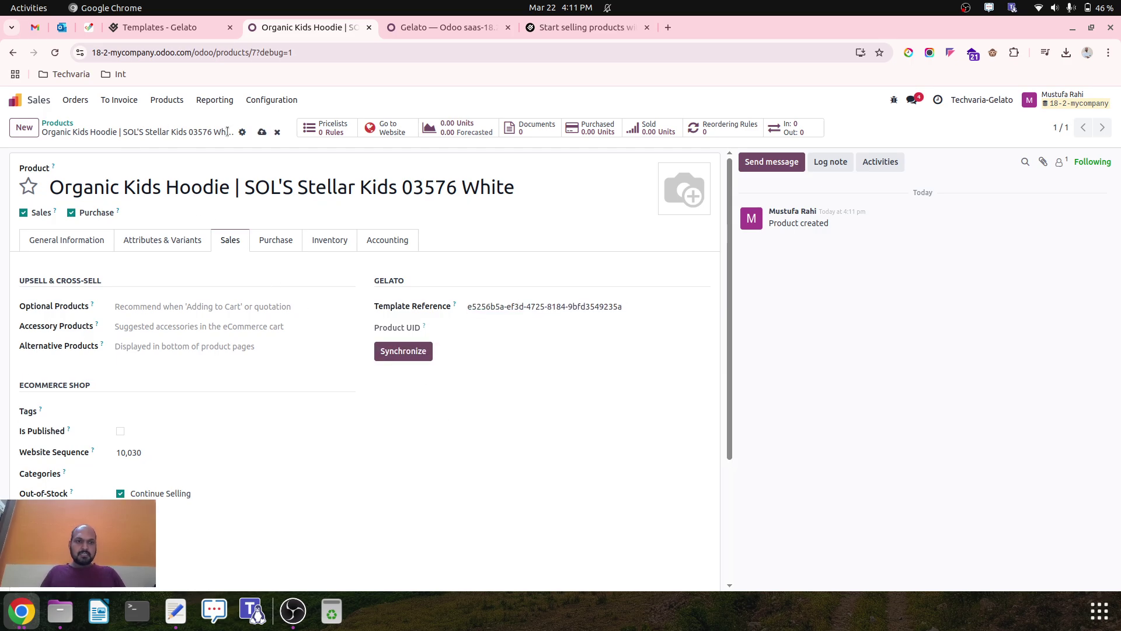
{"action": "left_click", "coordinate": [264, 132]}
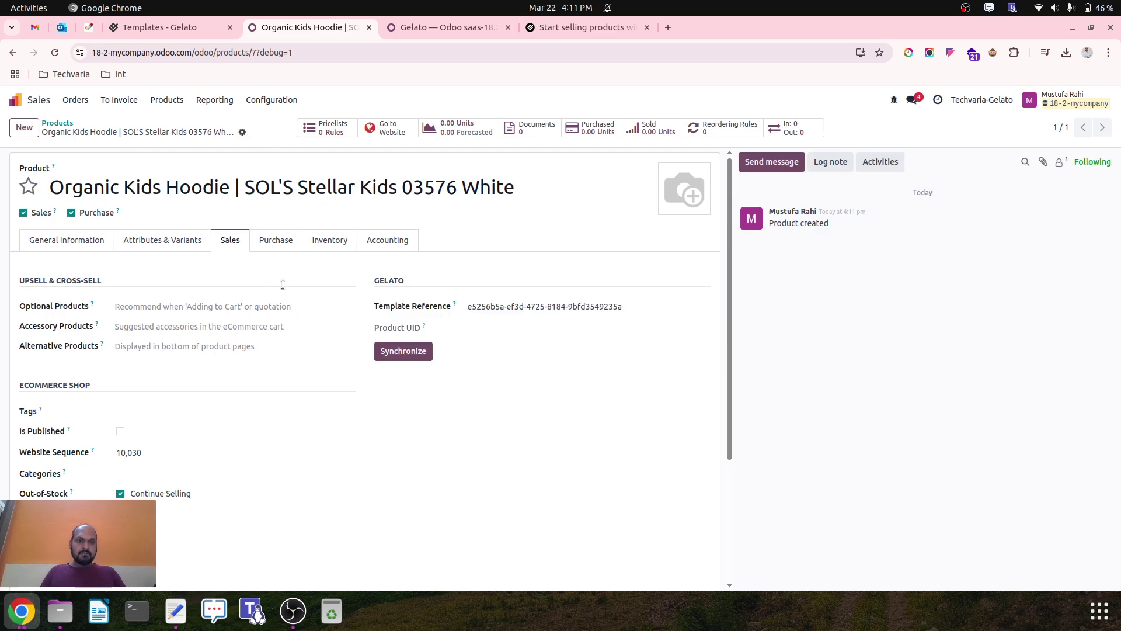
{"action": "left_click", "coordinate": [401, 352]}
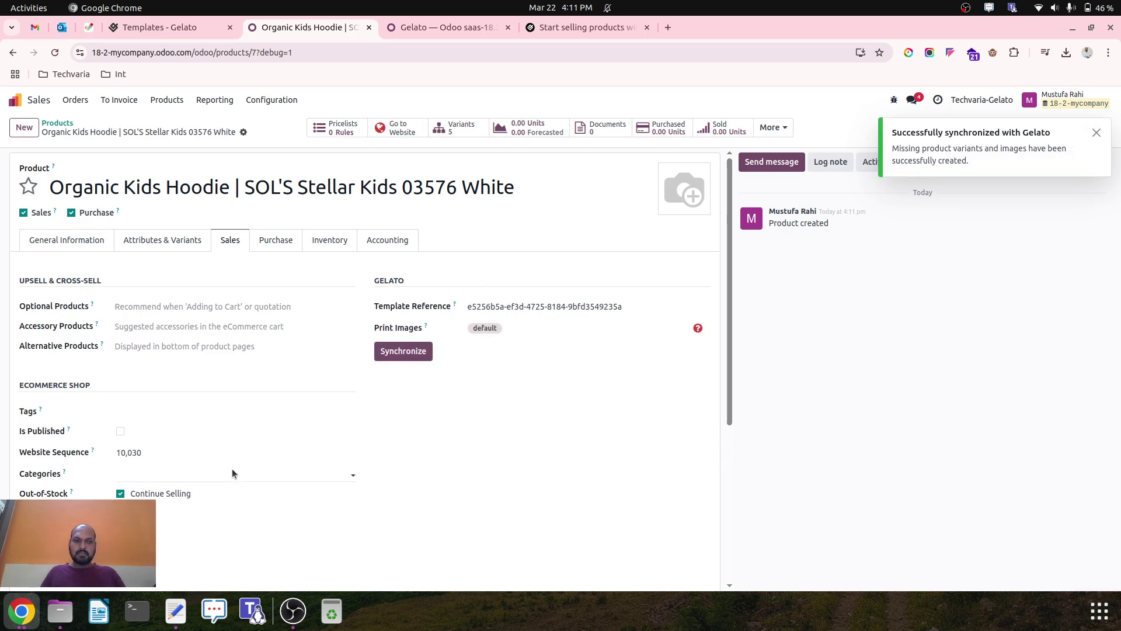
Review the synced General Information, Attributes & Variants and Purchase tabs.
{"action": "left_click", "coordinate": [82, 237]}
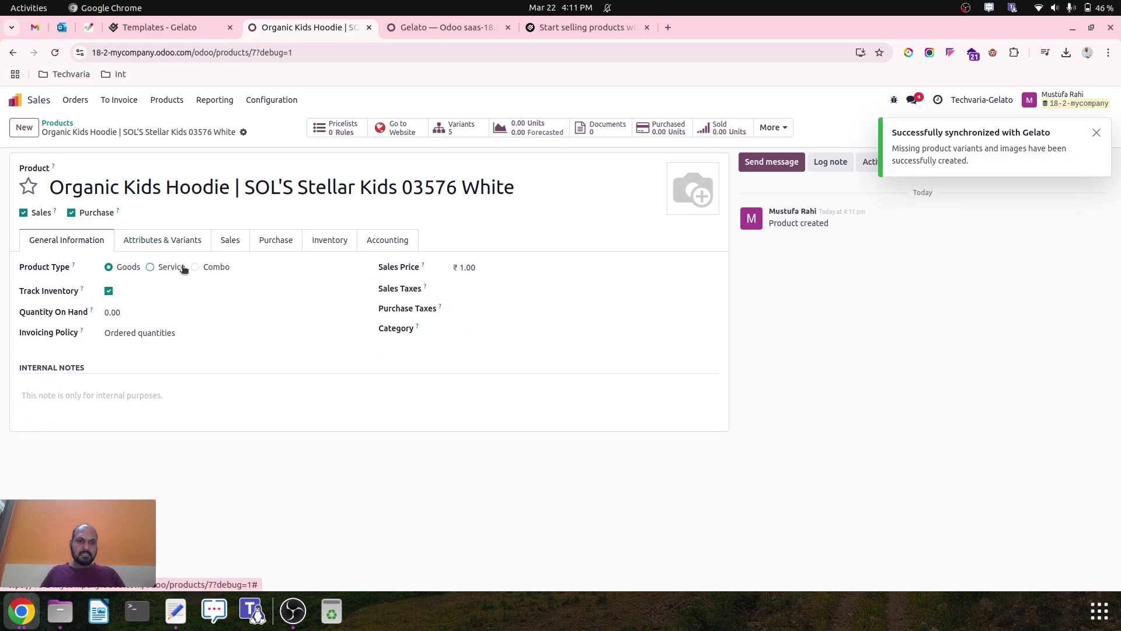
{"action": "left_click", "coordinate": [136, 237]}
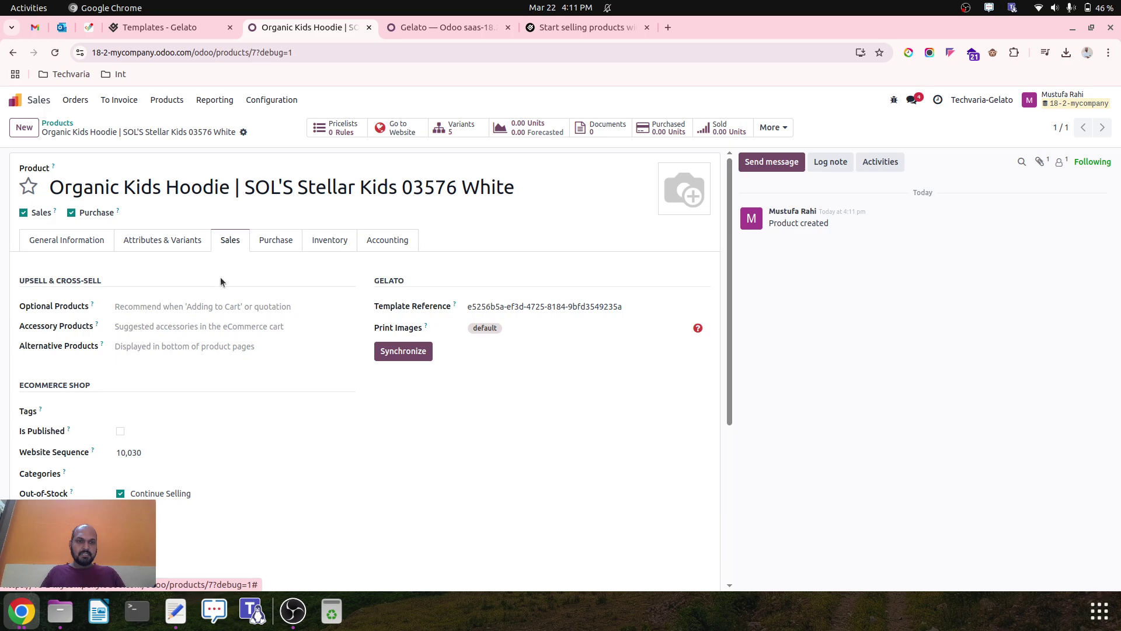
{"action": "scroll", "coordinate": [276, 380], "scroll_direction": "down", "scroll_amount": 5}
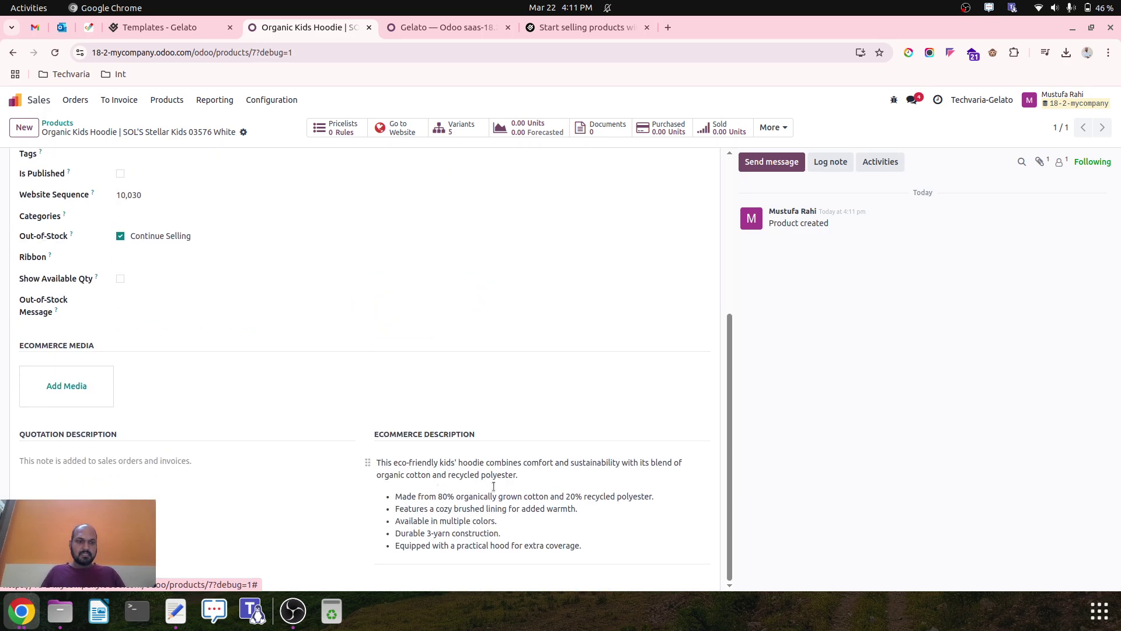
{"action": "scroll", "coordinate": [462, 495], "scroll_direction": "up", "scroll_amount": 5}
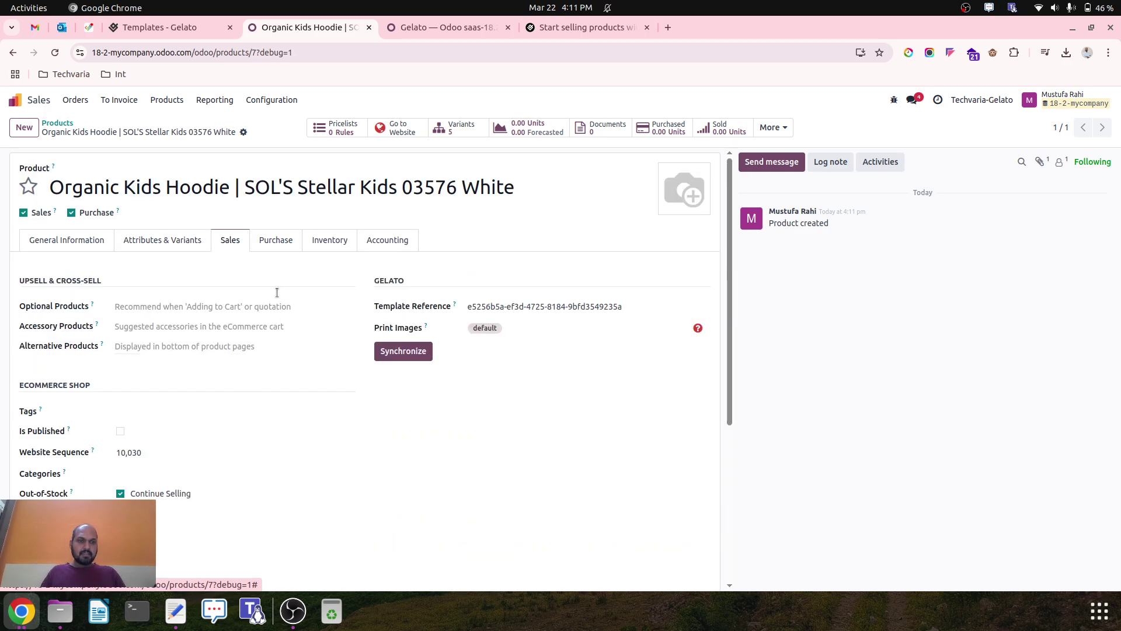
{"action": "left_click", "coordinate": [267, 245]}
{"action": "left_click", "coordinate": [226, 239]}
Tick Is Published and save, which triggers the print-images validation error.
{"action": "scroll", "coordinate": [270, 397], "scroll_direction": "down", "scroll_amount": 1}
{"action": "scroll", "coordinate": [270, 397], "scroll_direction": "up", "scroll_amount": 1}
{"action": "left_click", "coordinate": [121, 432]}
{"action": "left_click", "coordinate": [263, 132]}
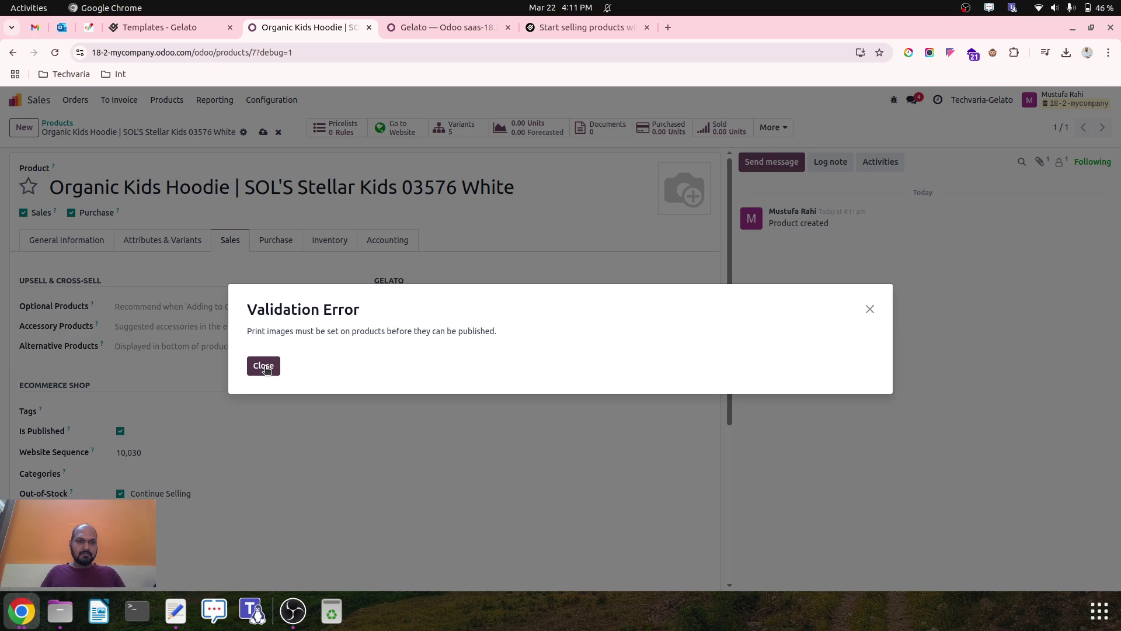
Dismiss the error and browse the default print image upload into Home > Company > Gelato.
{"action": "left_click", "coordinate": [264, 366]}
{"action": "left_click", "coordinate": [483, 331]}
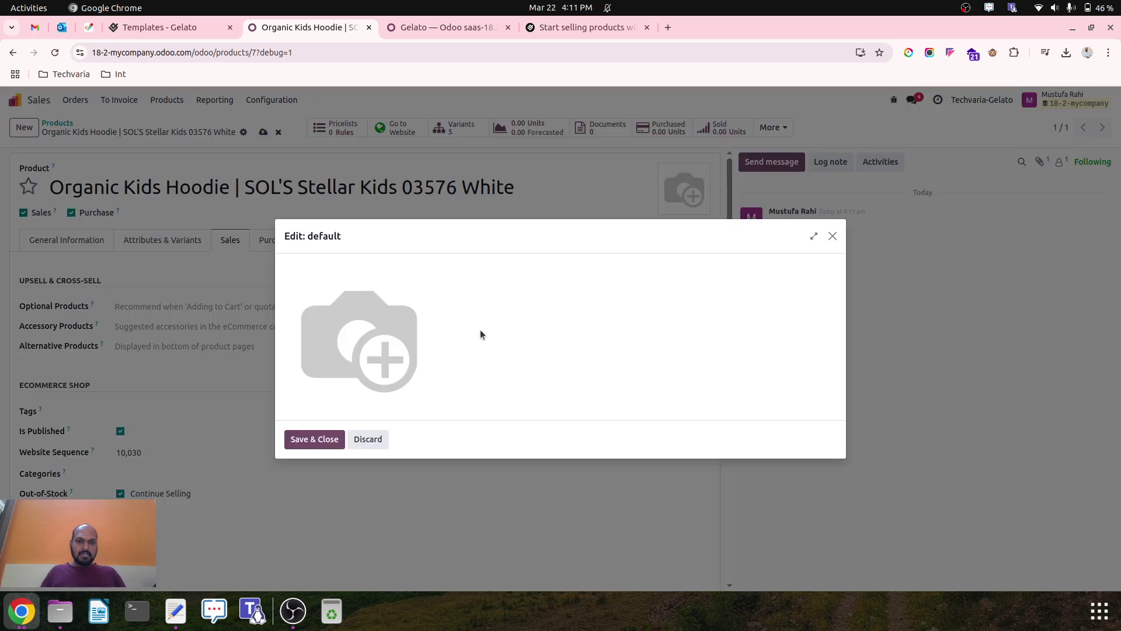
{"action": "left_click", "coordinate": [291, 404]}
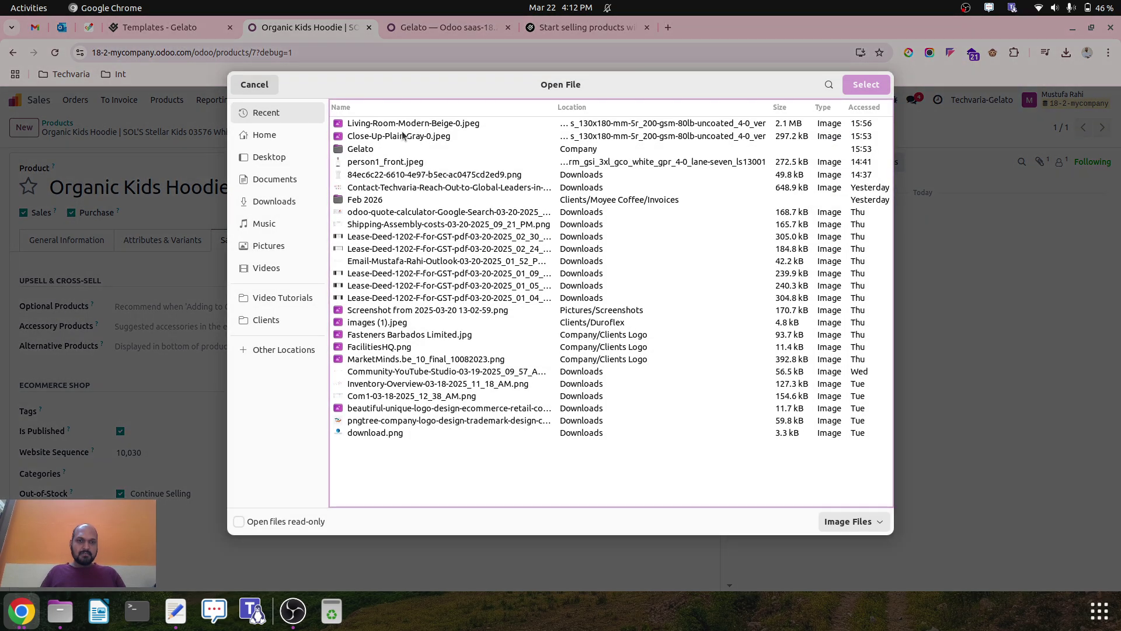
{"action": "left_click", "coordinate": [266, 135]}
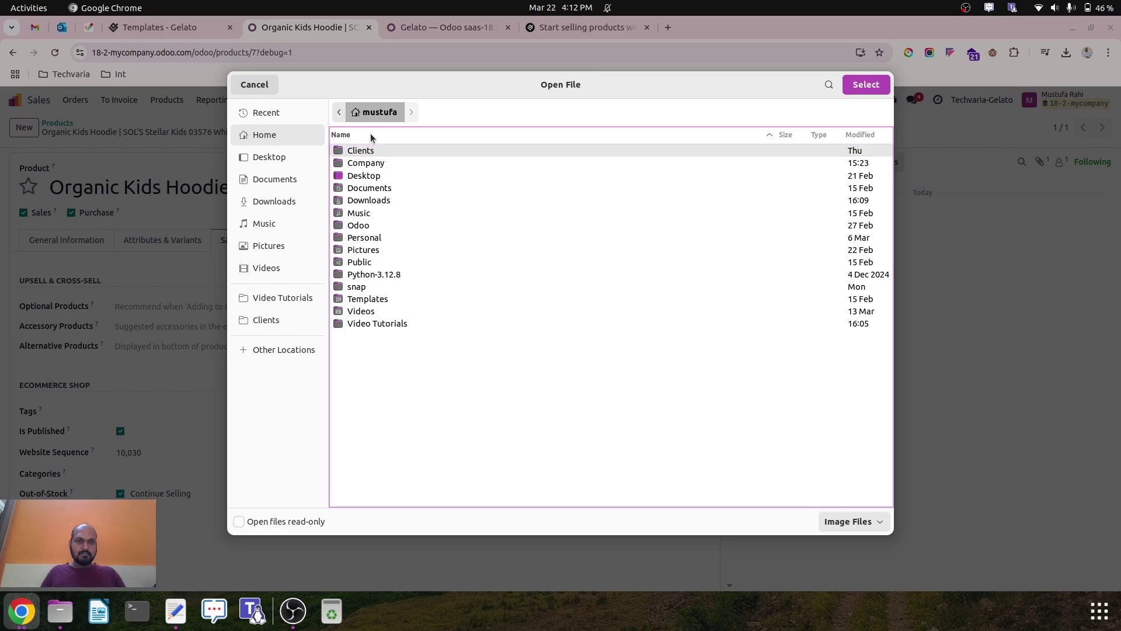
{"action": "double_click", "coordinate": [383, 163]}
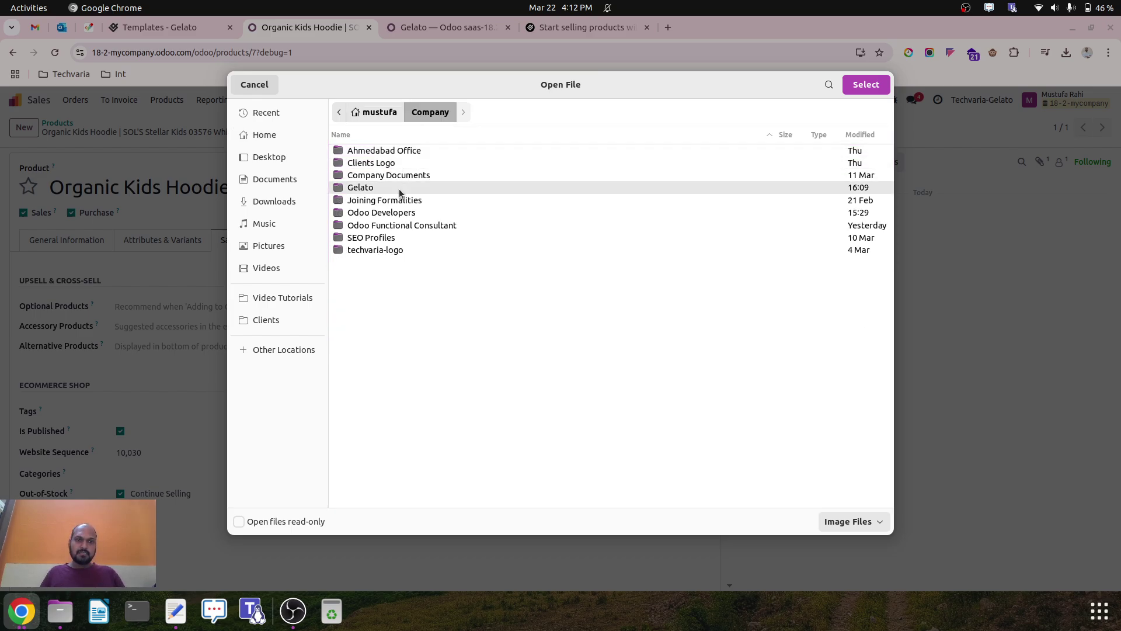
{"action": "double_click", "coordinate": [400, 188]}
{"action": "double_click", "coordinate": [398, 150]}
{"action": "key", "text": "alt+Up"}
Extract Baby Hoodies.zip in place within the Gelato folder.
{"action": "left_click", "coordinate": [59, 611]}
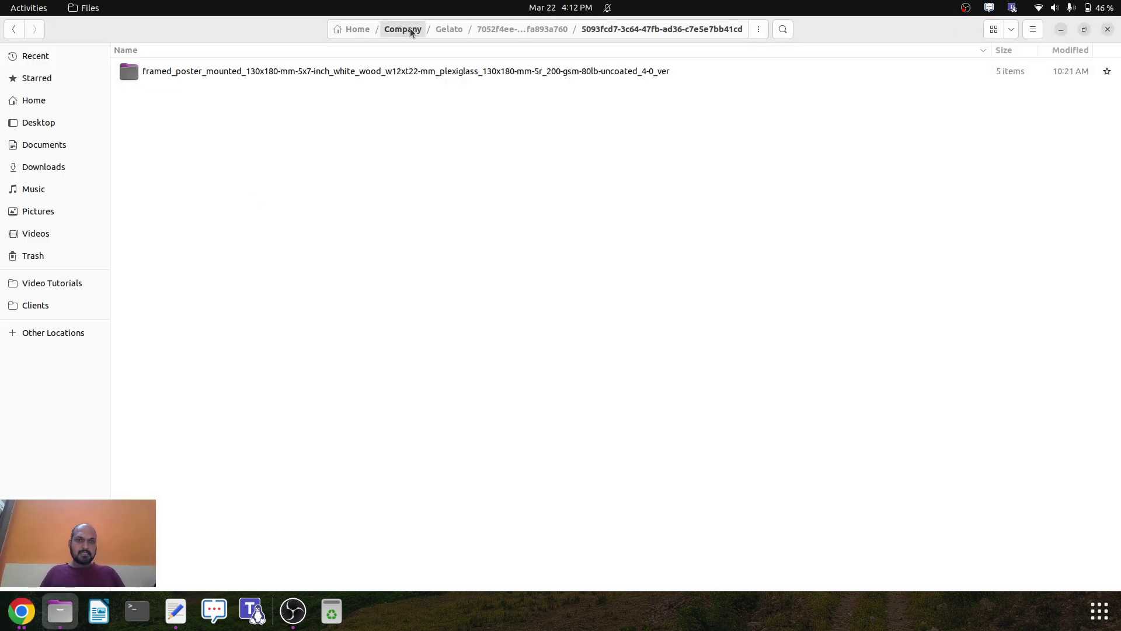
{"action": "key", "text": "alt+Left"}
{"action": "left_click", "coordinate": [215, 98]}
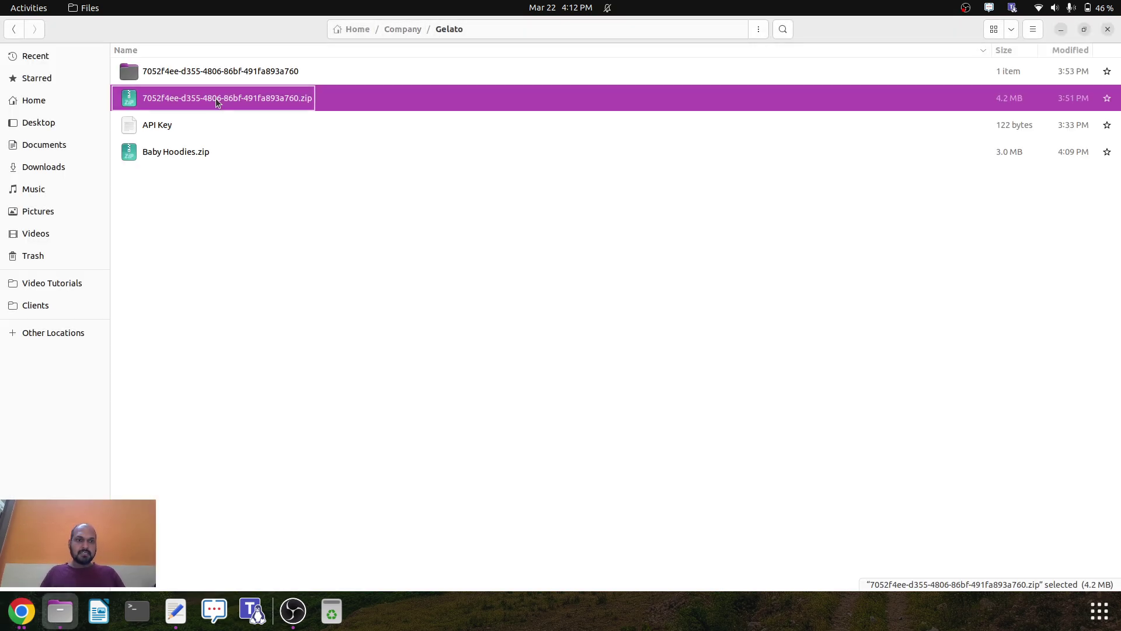
{"action": "right_click", "coordinate": [176, 151]}
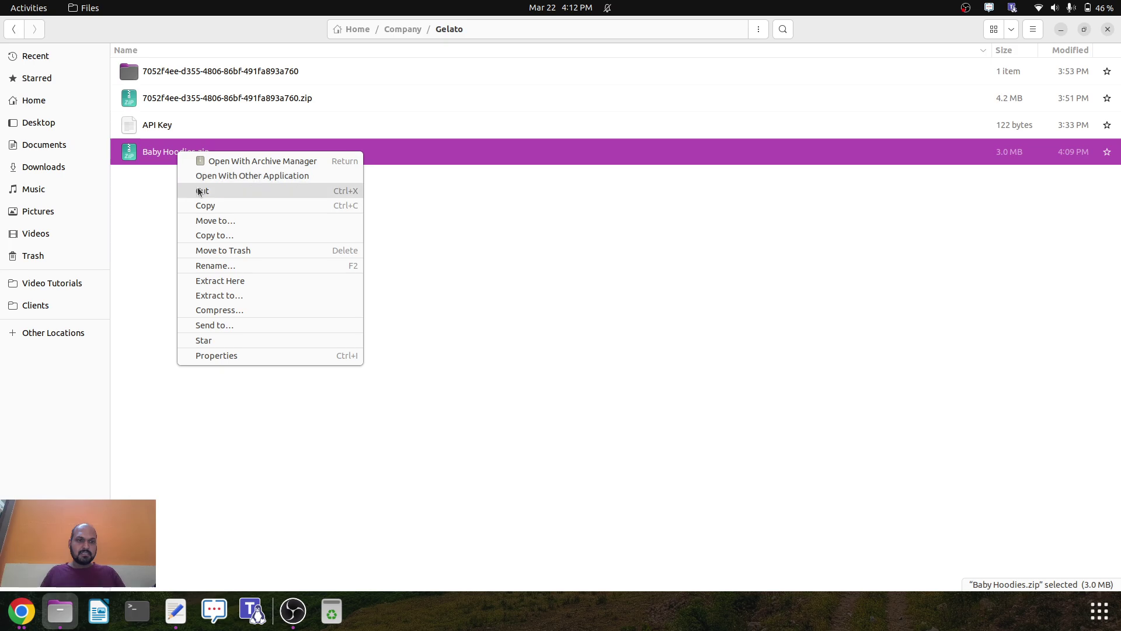
{"action": "left_click", "coordinate": [231, 282]}
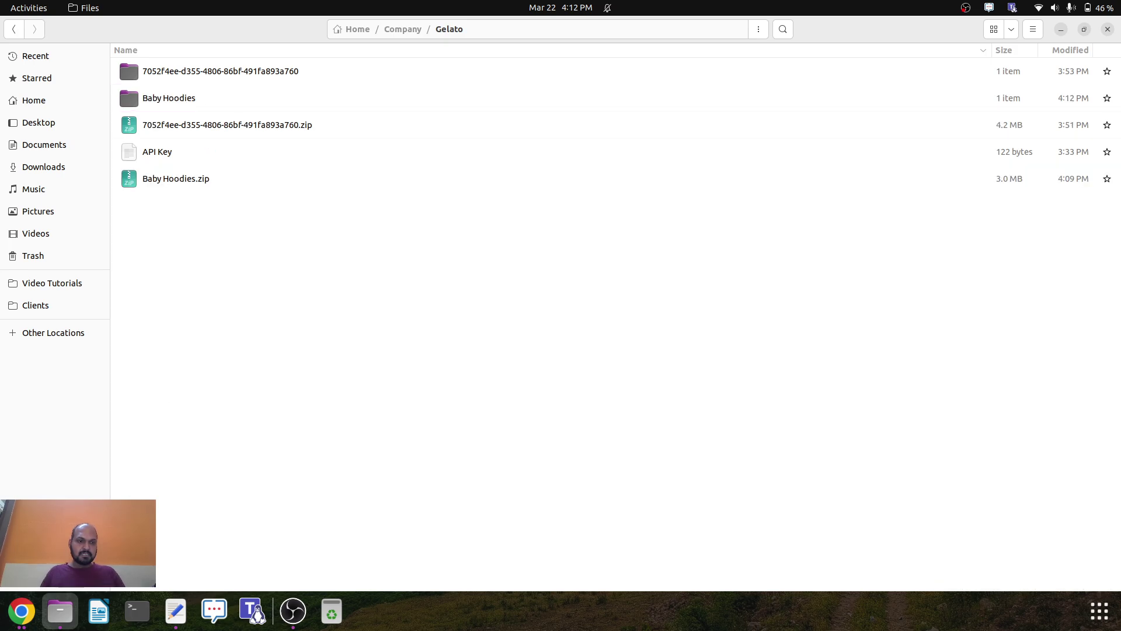
Try person2_back.jpeg from Baby Hoodies as the print image, then discard it.
{"action": "left_click", "coordinate": [21, 611]}
{"action": "double_click", "coordinate": [391, 163]}
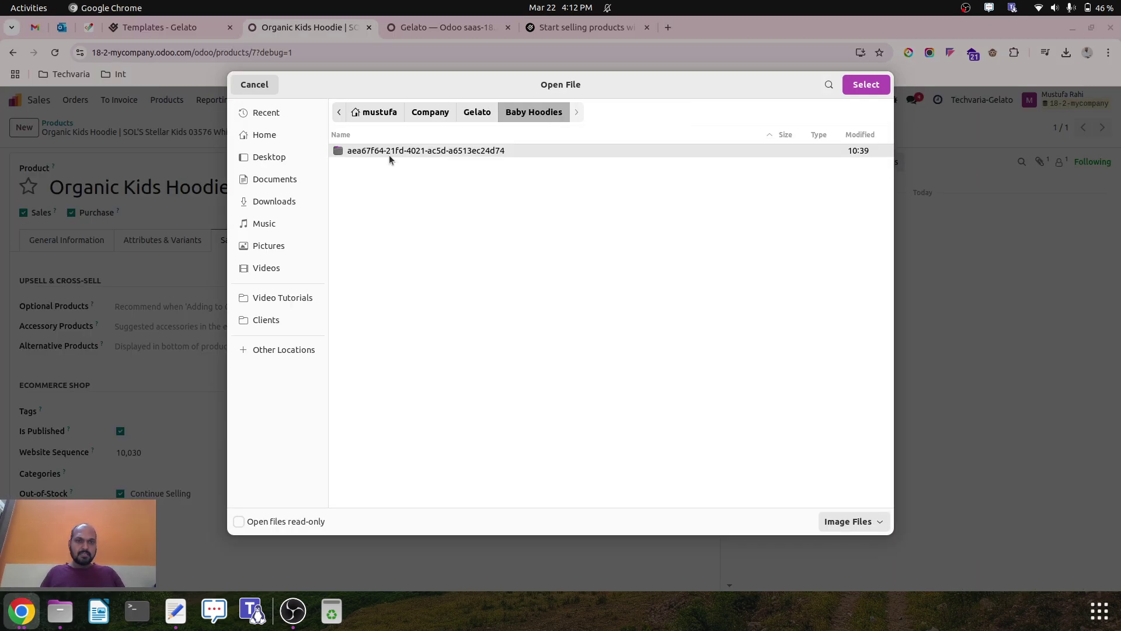
{"action": "double_click", "coordinate": [389, 153]}
{"action": "double_click", "coordinate": [380, 152]}
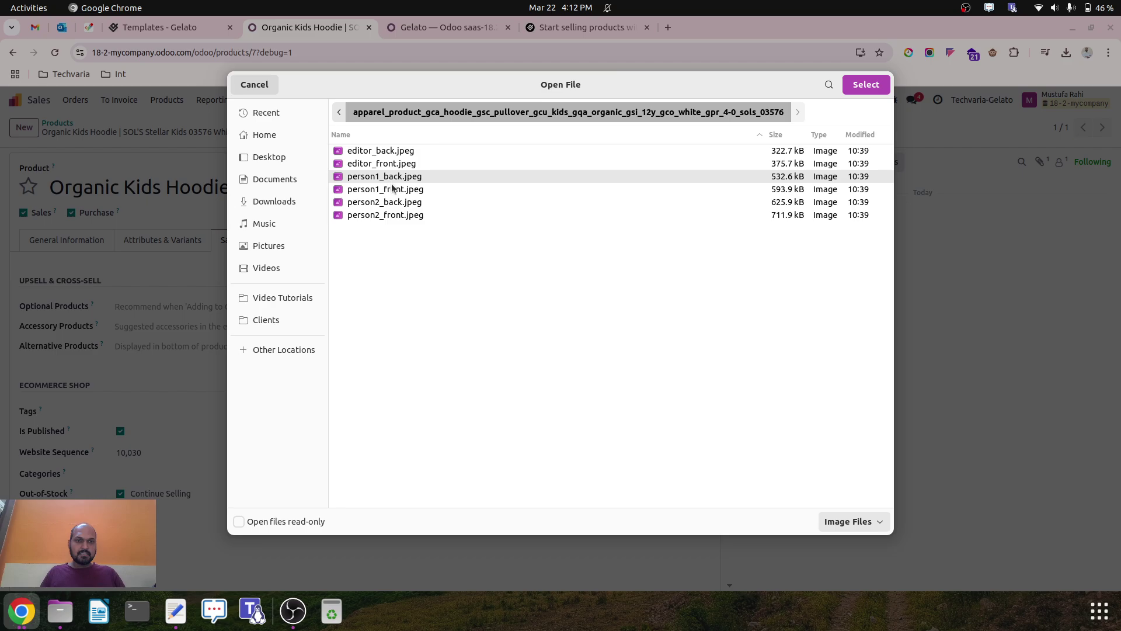
{"action": "double_click", "coordinate": [403, 202]}
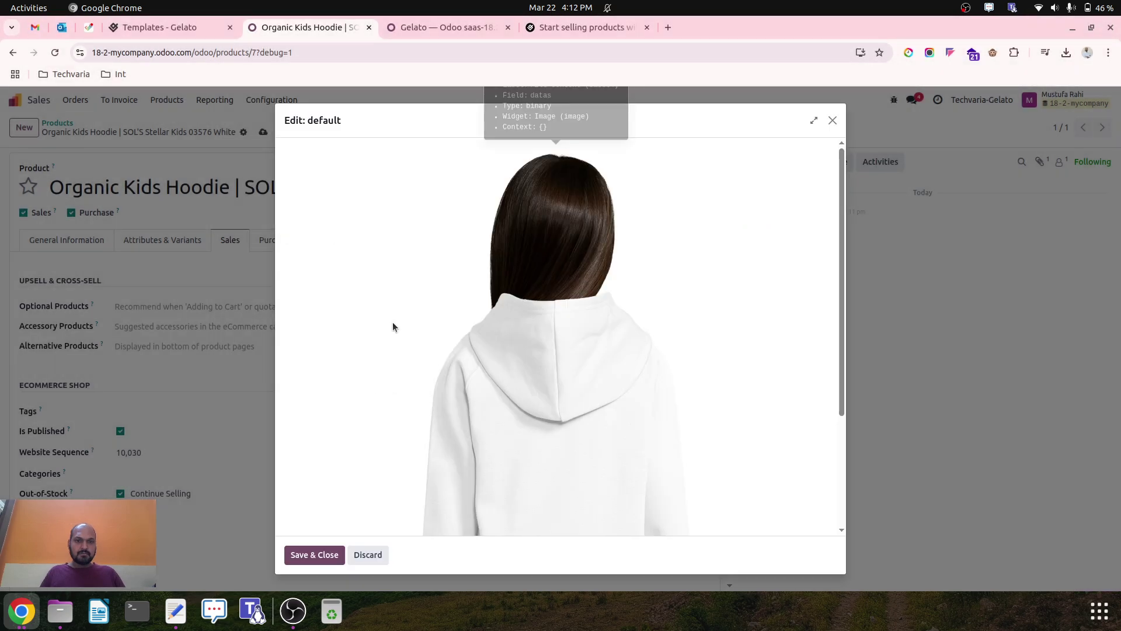
{"action": "left_click", "coordinate": [833, 121]}
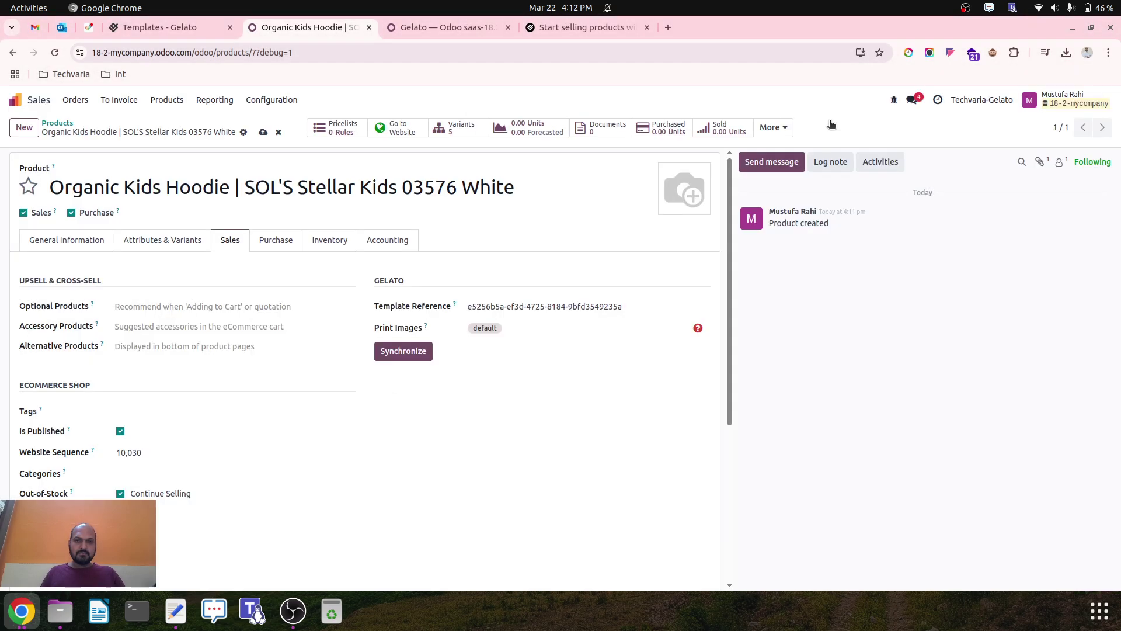
Upload editor_front.jpeg as the default print image and save it.
{"action": "left_click", "coordinate": [492, 335]}
{"action": "left_click", "coordinate": [294, 403]}
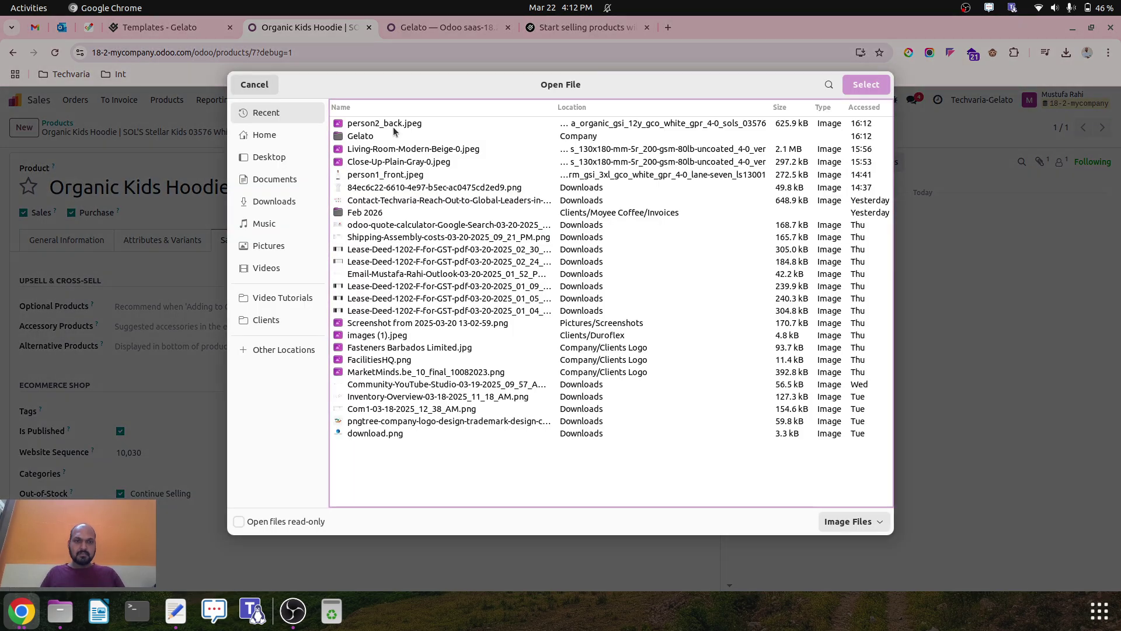
{"action": "double_click", "coordinate": [392, 136]}
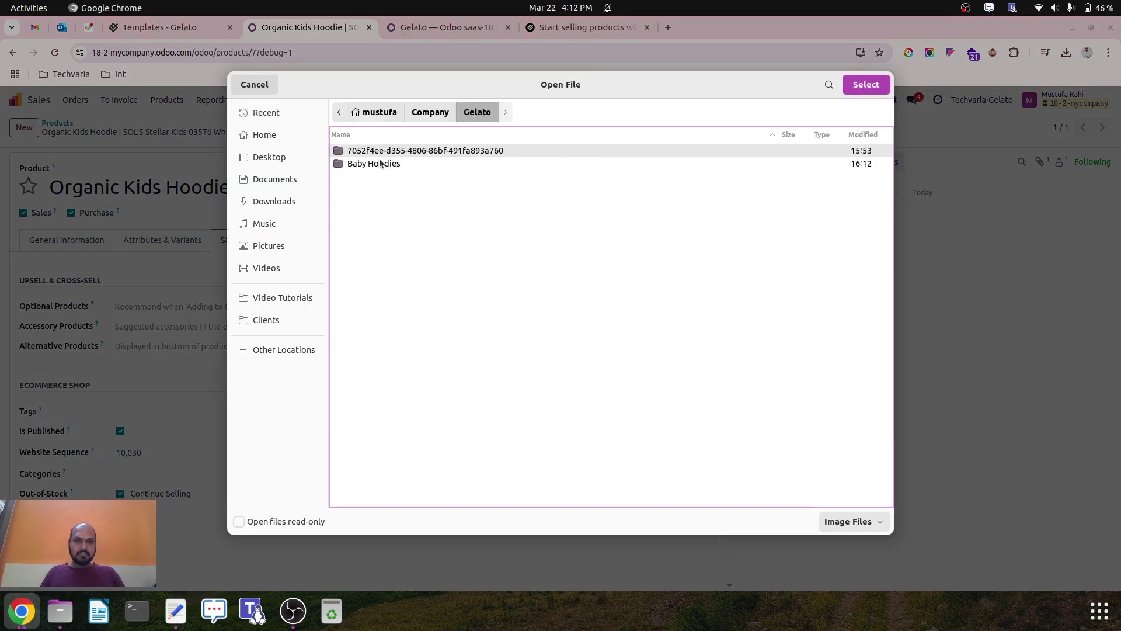
{"action": "double_click", "coordinate": [382, 163]}
{"action": "double_click", "coordinate": [401, 150]}
{"action": "double_click", "coordinate": [401, 150]}
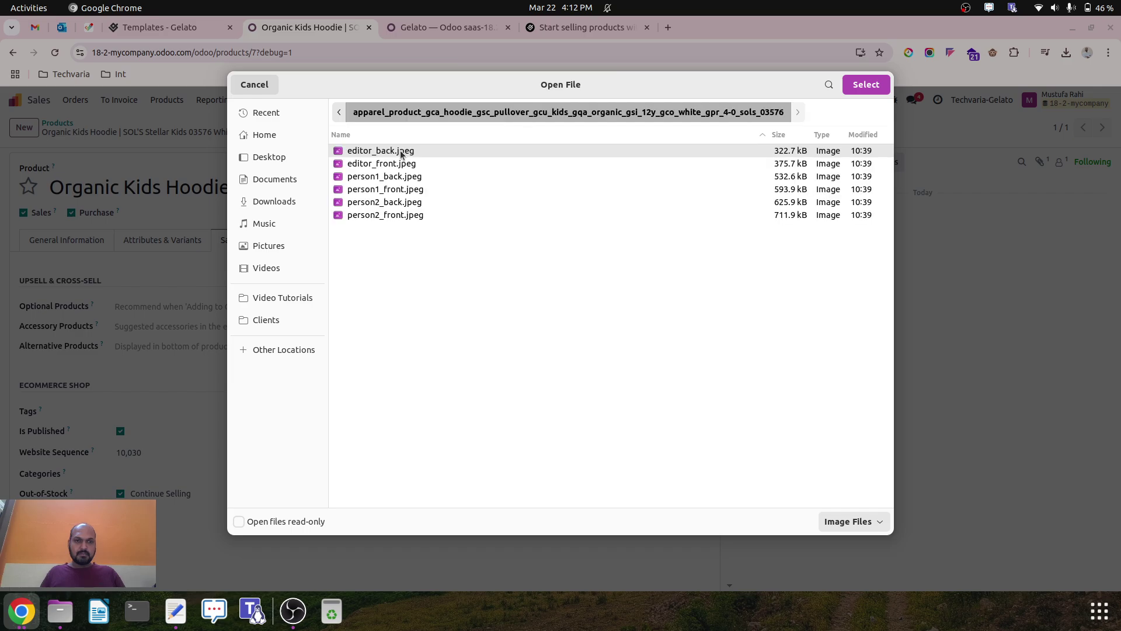
{"action": "double_click", "coordinate": [412, 165]}
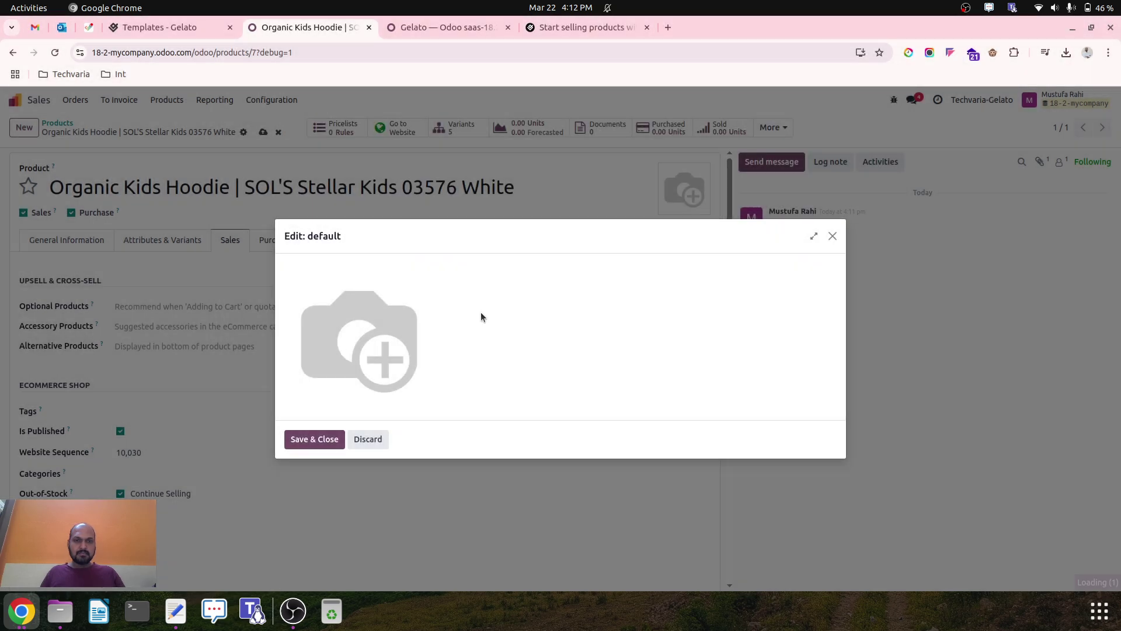
{"action": "left_click", "coordinate": [314, 555]}
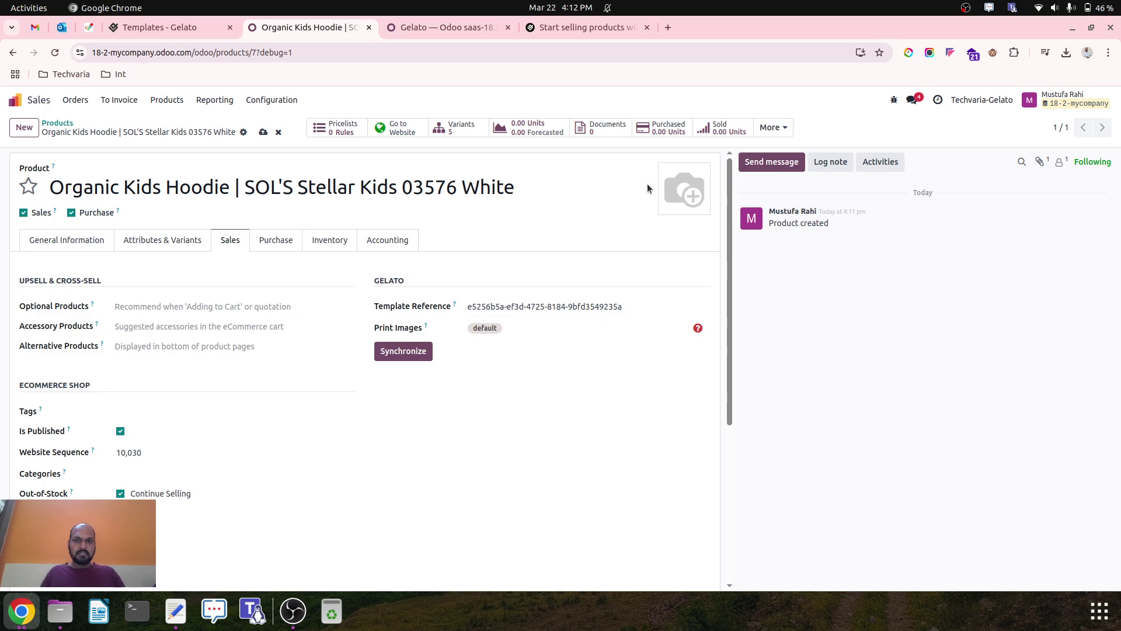
Set person1_front.jpeg as the product photo and save the hoodie.
{"action": "left_click", "coordinate": [665, 205]}
{"action": "double_click", "coordinate": [387, 135]}
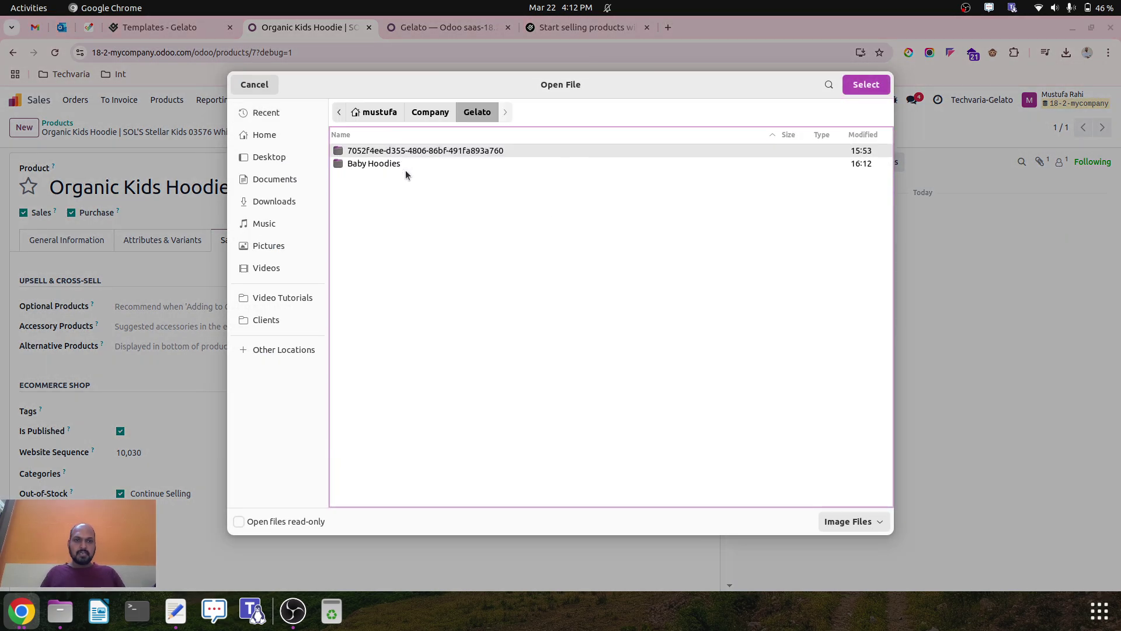
{"action": "double_click", "coordinate": [408, 163]}
{"action": "double_click", "coordinate": [389, 151]}
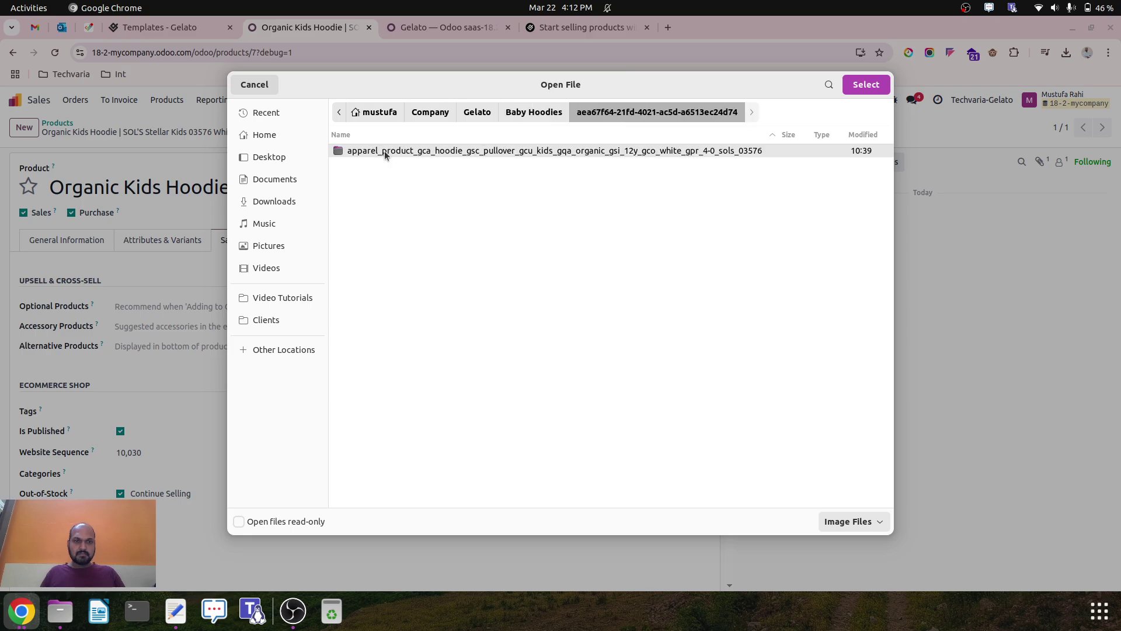
{"action": "double_click", "coordinate": [385, 150]}
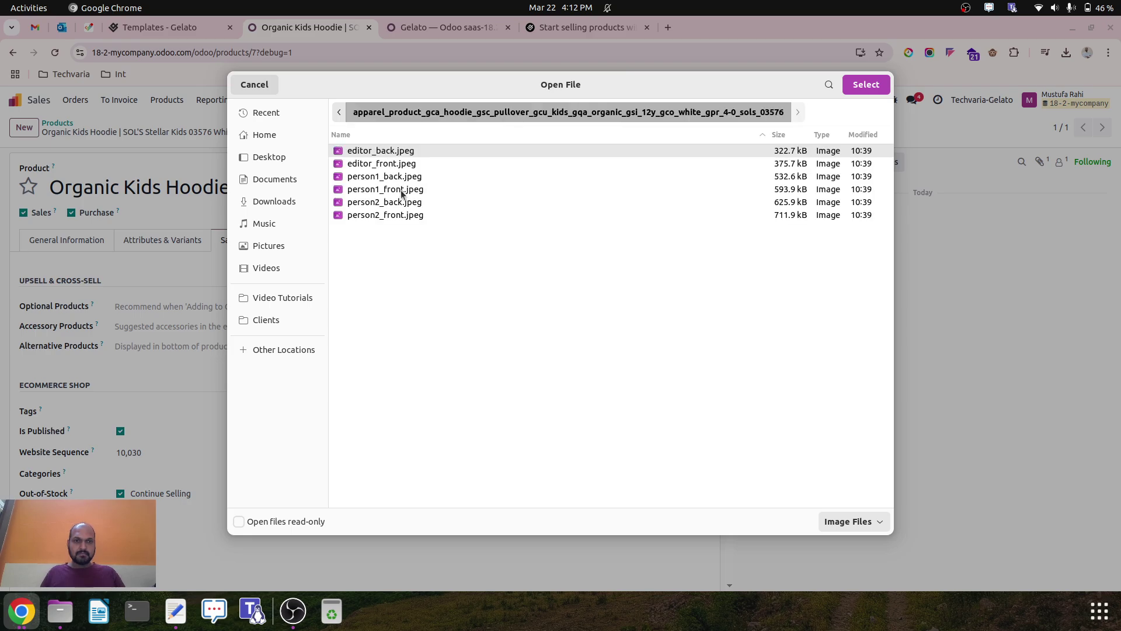
{"action": "left_click", "coordinate": [402, 194]}
{"action": "left_click", "coordinate": [866, 84]}
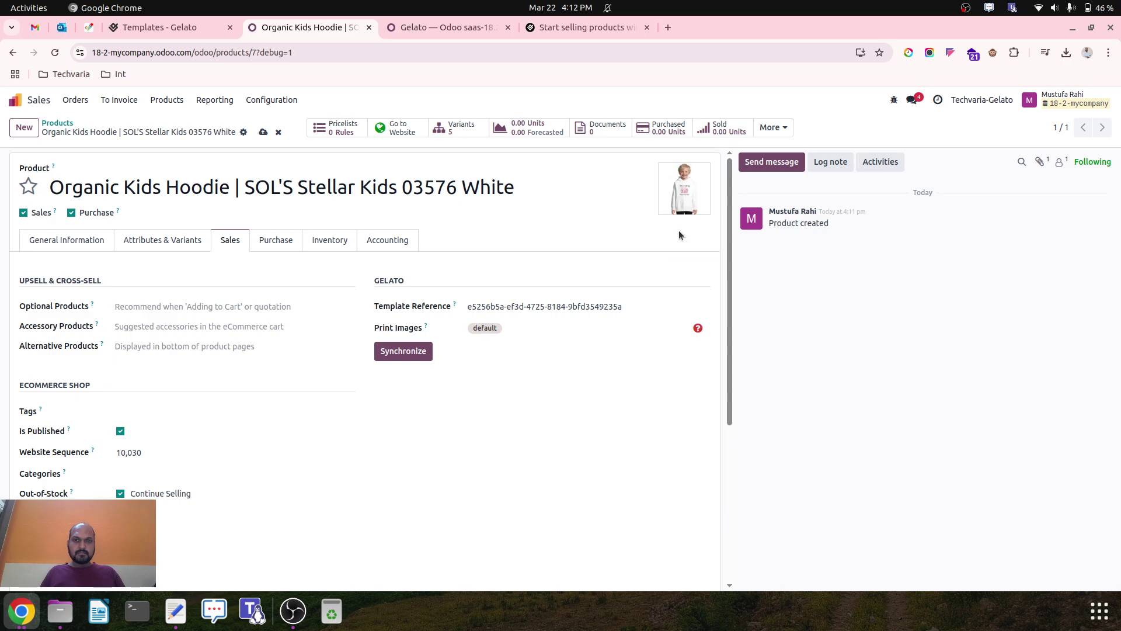
{"action": "left_click", "coordinate": [263, 132]}
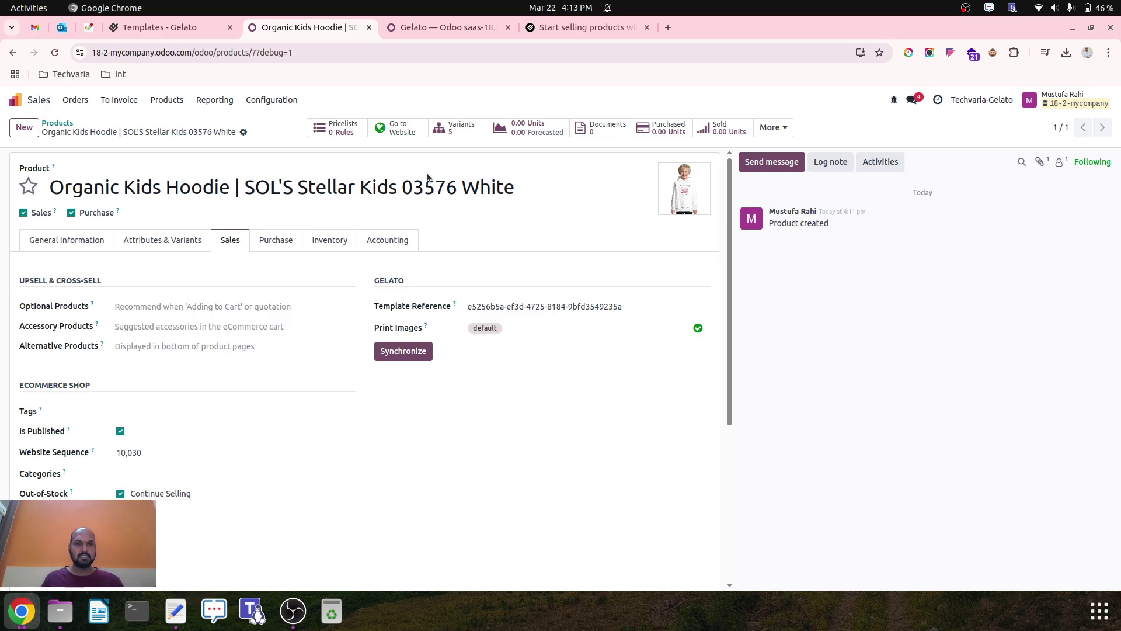
View the hoodie's web shop page and try its 4Y, 8Y, 6Y and 10Y sizes.
{"action": "left_click", "coordinate": [402, 131]}
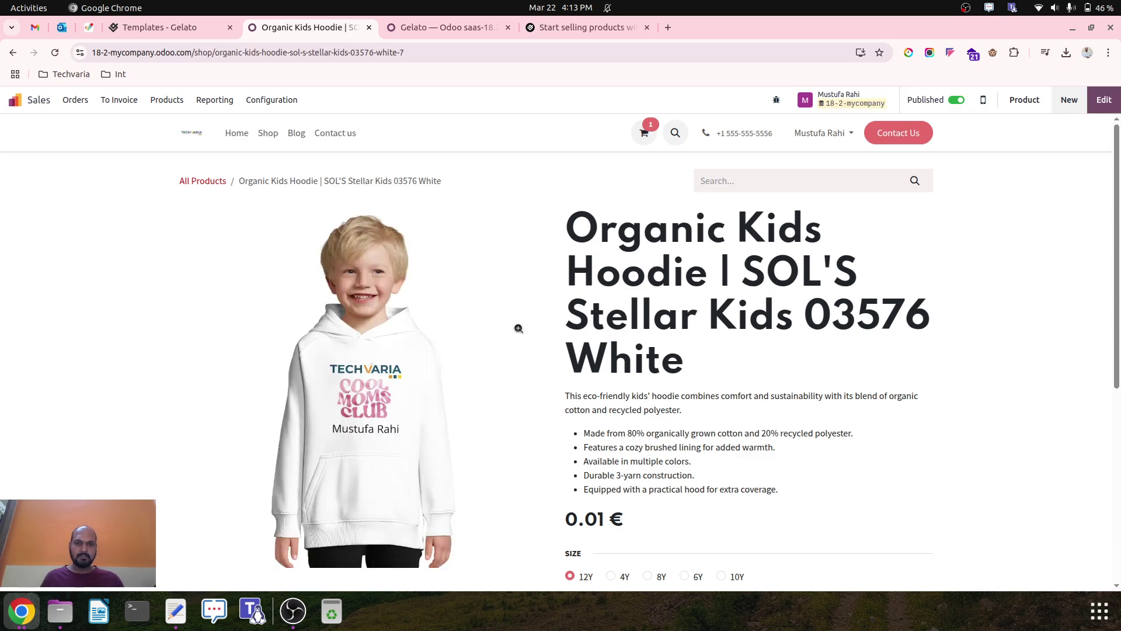
{"action": "scroll", "coordinate": [558, 368], "scroll_direction": "down", "scroll_amount": 5}
{"action": "scroll", "coordinate": [558, 368], "scroll_direction": "up", "scroll_amount": 3}
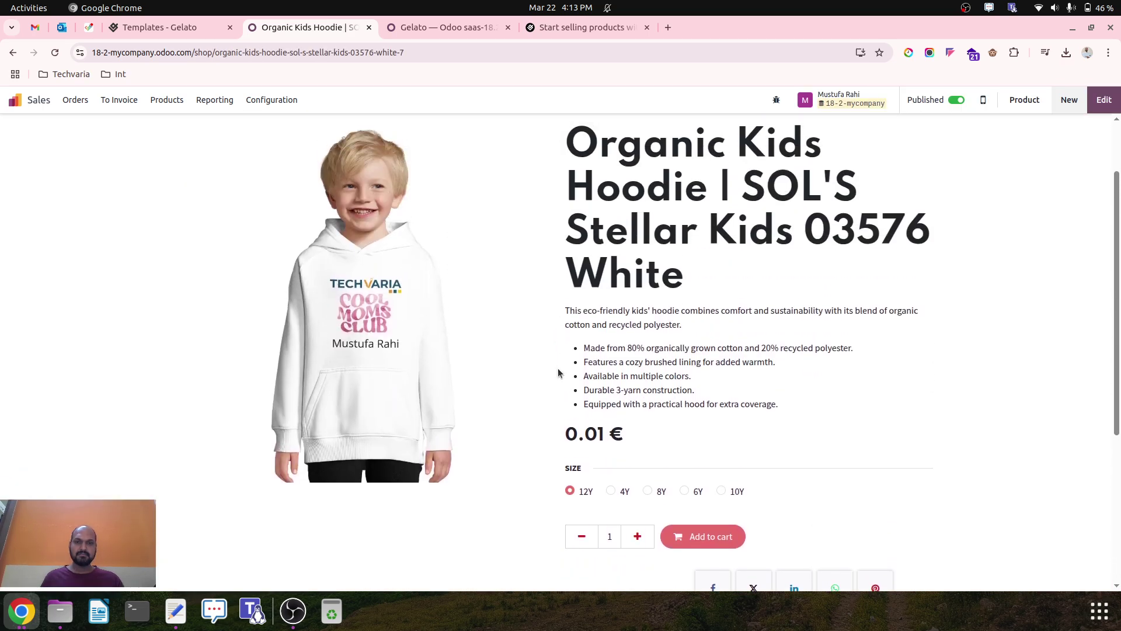
{"action": "scroll", "coordinate": [559, 368], "scroll_direction": "up", "scroll_amount": 1}
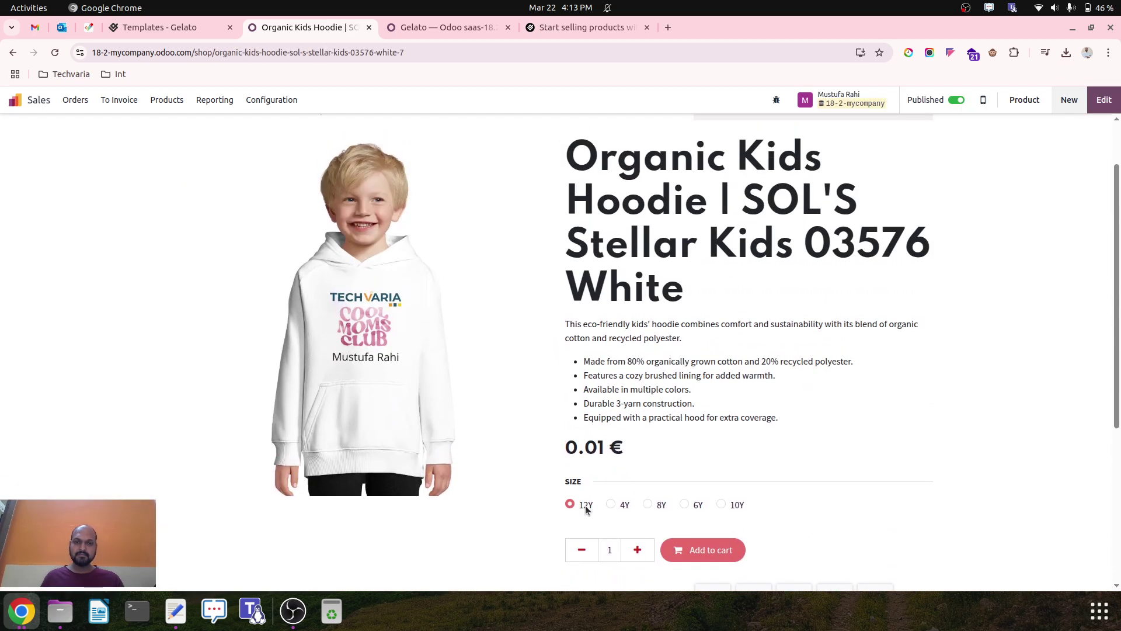
{"action": "left_click", "coordinate": [614, 505]}
{"action": "left_click", "coordinate": [651, 505]}
{"action": "left_click", "coordinate": [688, 506]}
{"action": "left_click", "coordinate": [722, 505]}
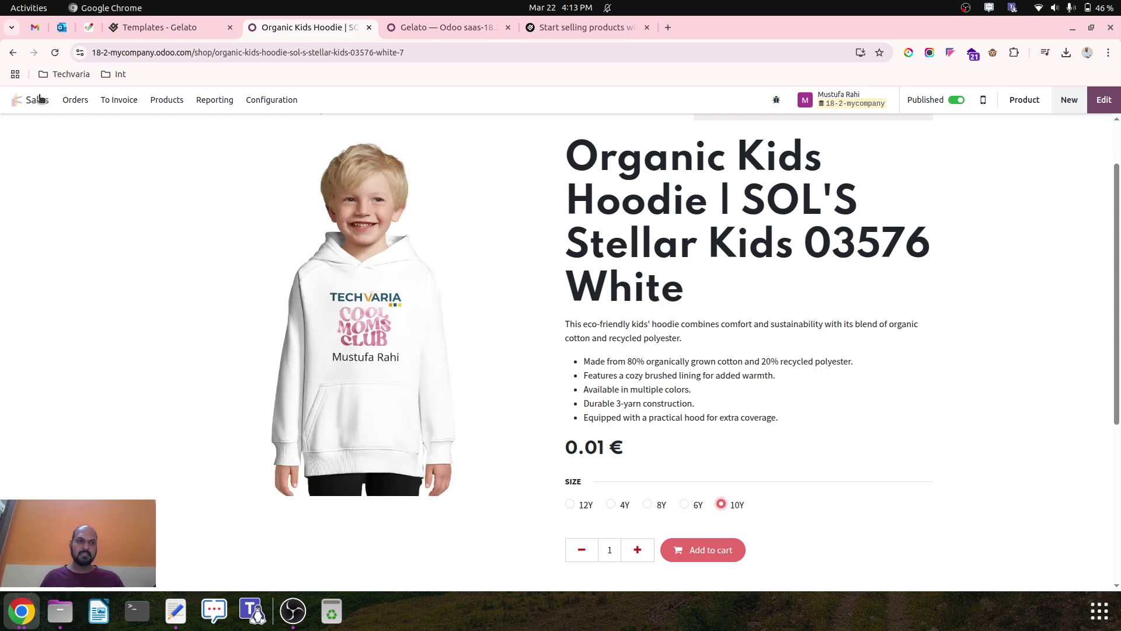
Open the Default pricelist through the '/pri' command search and bring up its currency choices.
{"action": "left_click", "coordinate": [15, 100]}
{"action": "key", "text": "ctrl+k"}
{"action": "type", "text": "/pri"}
{"action": "key", "text": "Return"}
{"action": "left_click", "coordinate": [214, 189]}
{"action": "left_click", "coordinate": [125, 227]}
Set the Default pricelist currency to INR and save it.
{"action": "left_click", "coordinate": [118, 271]}
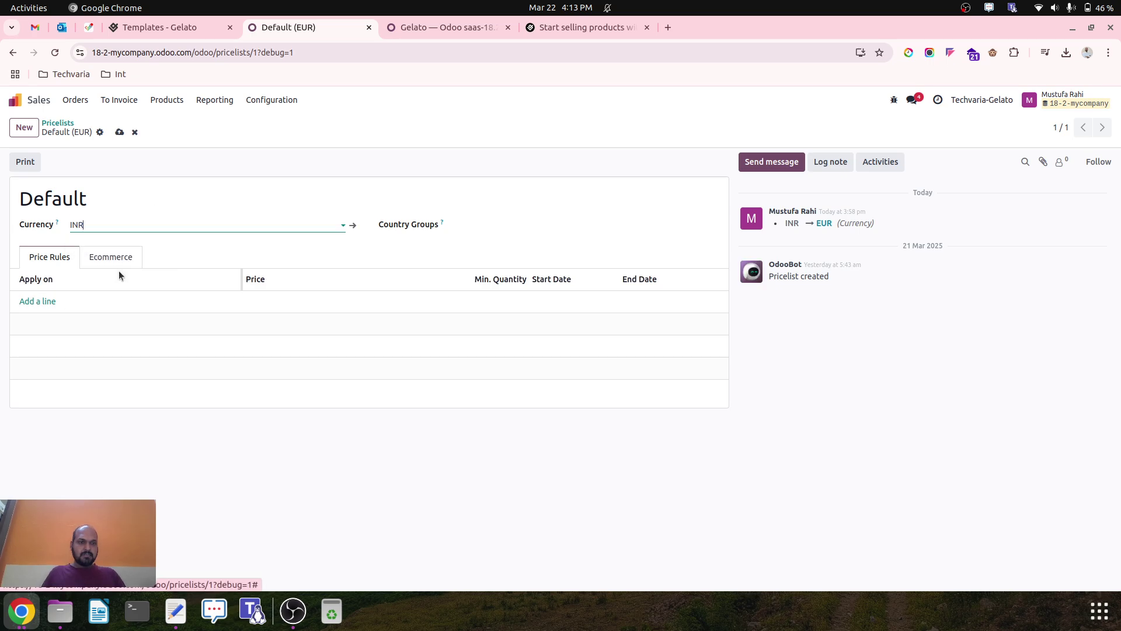
{"action": "left_click", "coordinate": [120, 131]}
{"action": "left_click", "coordinate": [18, 100]}
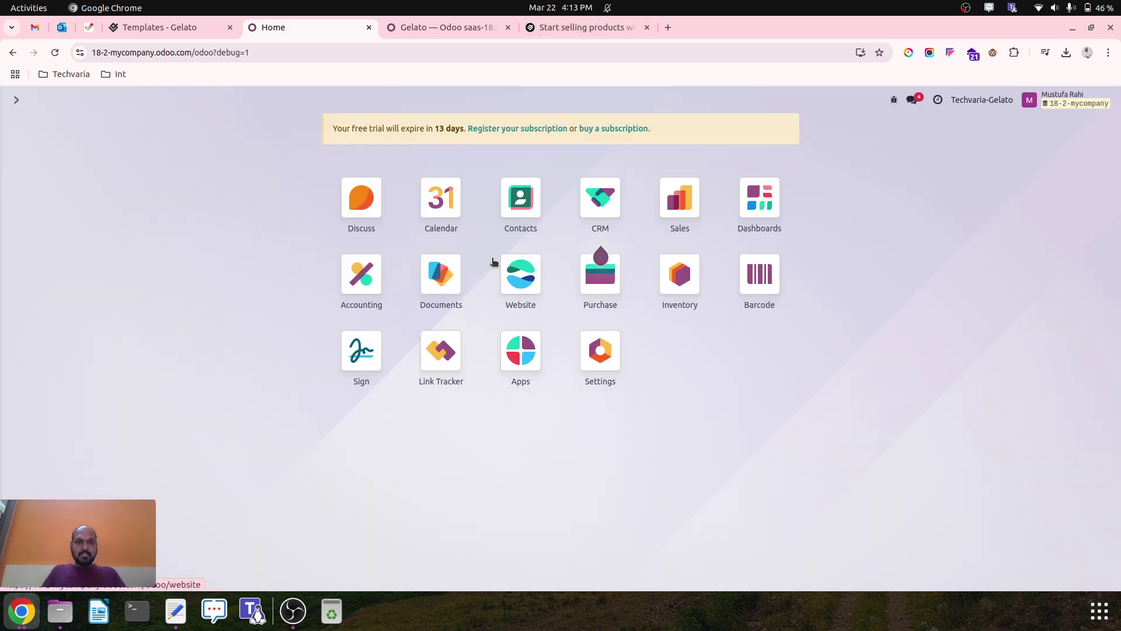
Check the Organic Kids Hoodie's variants in Inventory Products and compare with the Gelato templates.
{"action": "left_click", "coordinate": [680, 274]}
{"action": "left_click", "coordinate": [201, 100]}
{"action": "left_click", "coordinate": [211, 122]}
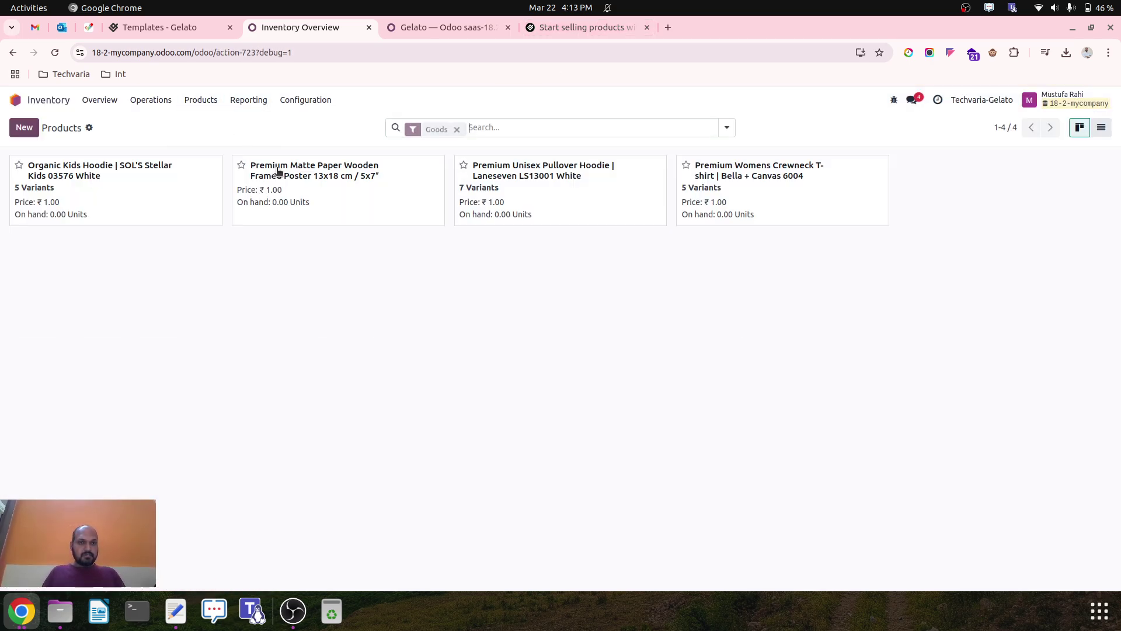
{"action": "left_click", "coordinate": [158, 199]}
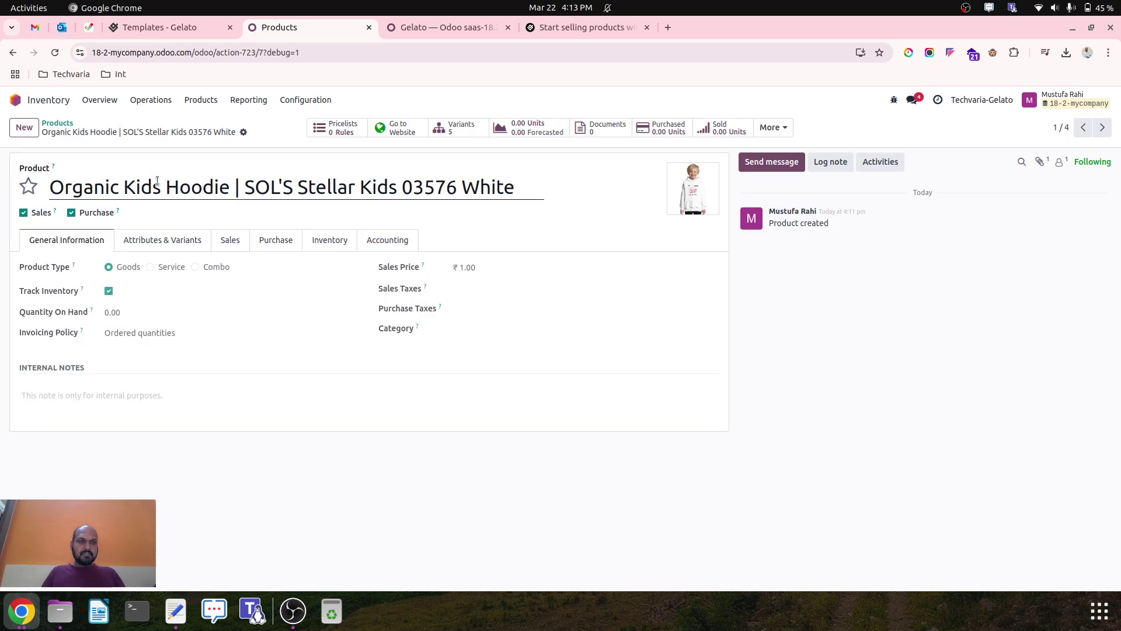
{"action": "left_click", "coordinate": [479, 133]}
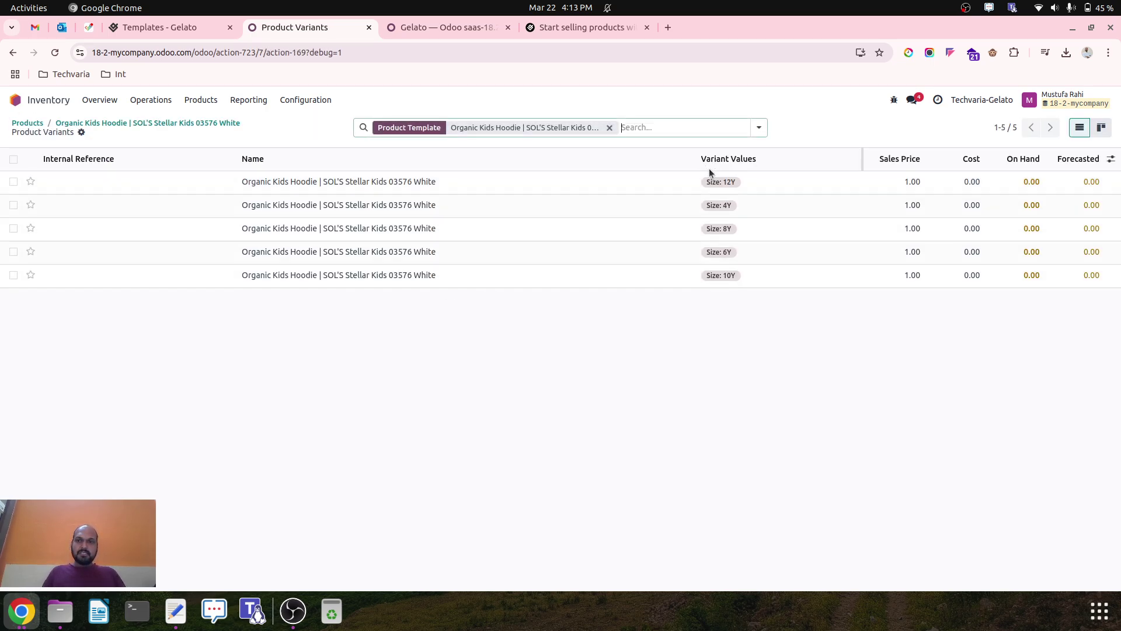
{"action": "left_click", "coordinate": [66, 123]}
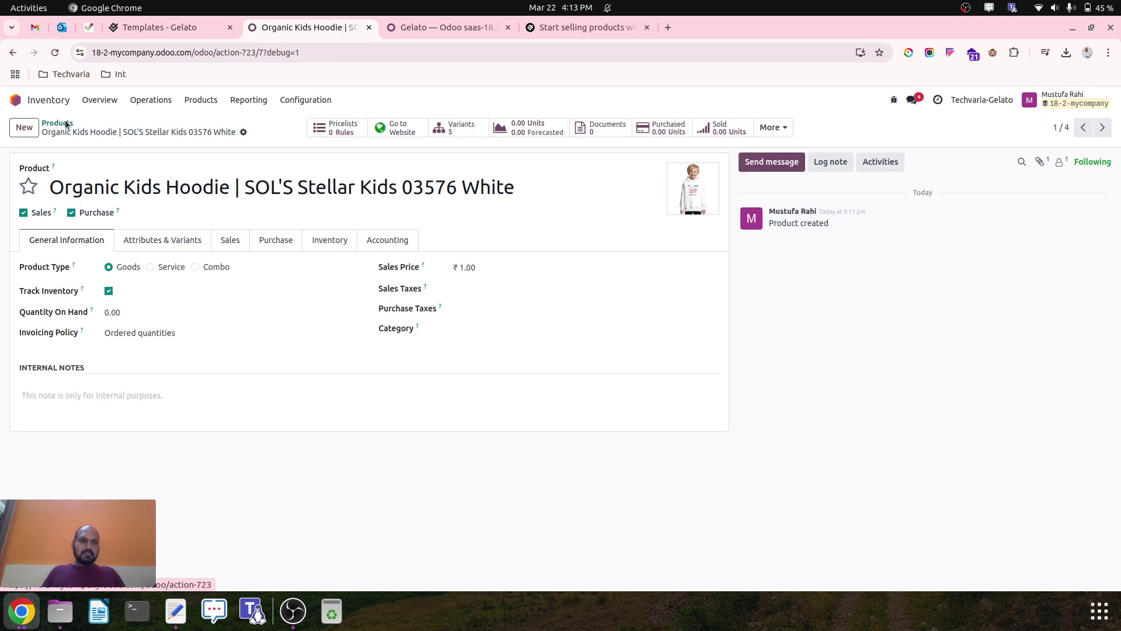
{"action": "left_click", "coordinate": [62, 123]}
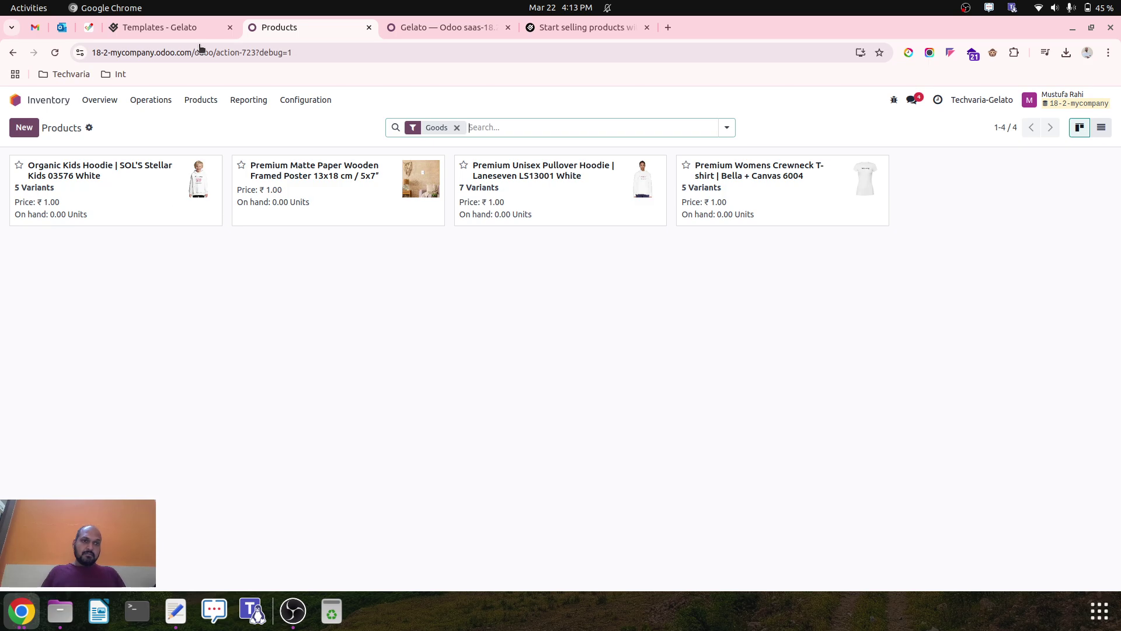
{"action": "left_click", "coordinate": [193, 27]}
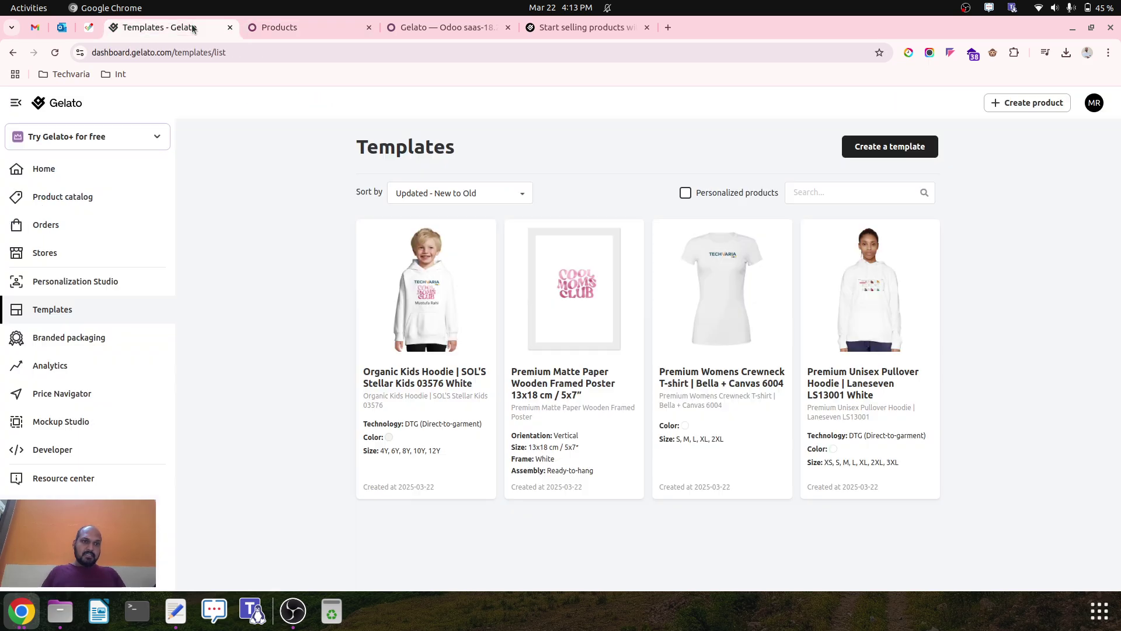
{"action": "left_click", "coordinate": [268, 30]}
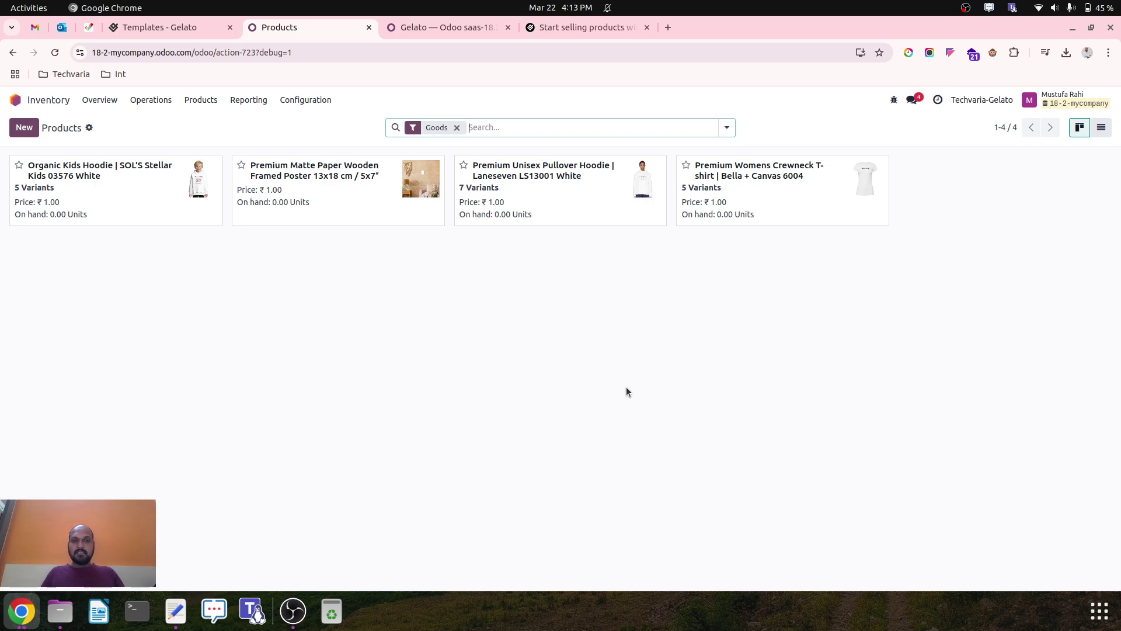
Inspect the Standard and Express Delivery methods, both keeping Gelato as provider, then go home.
{"action": "left_click", "coordinate": [297, 99]}
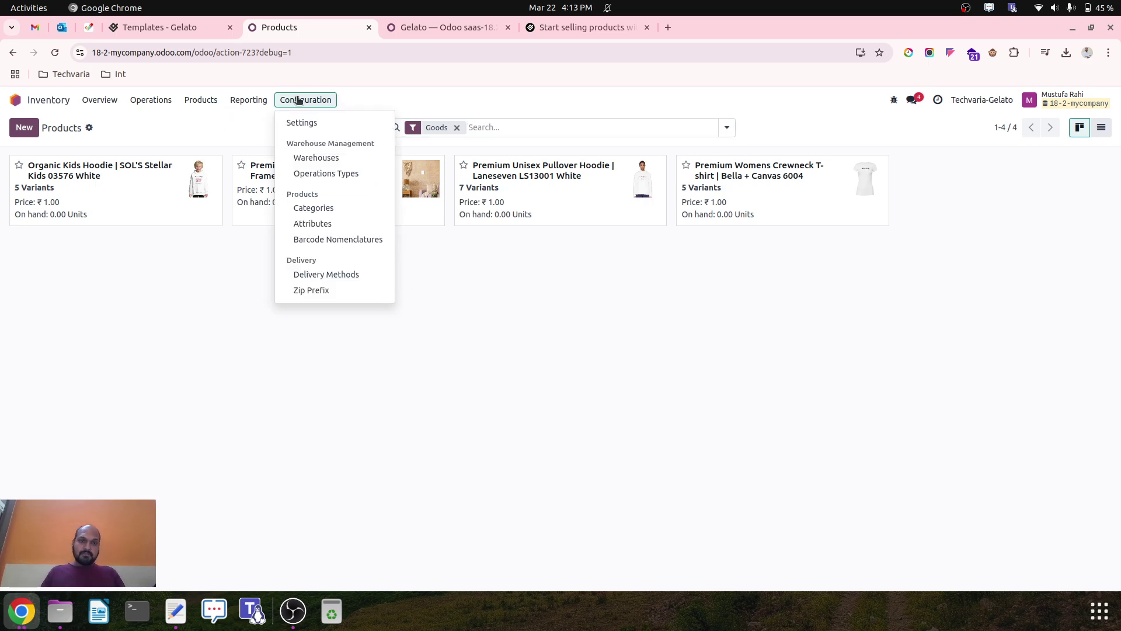
{"action": "left_click", "coordinate": [151, 99]}
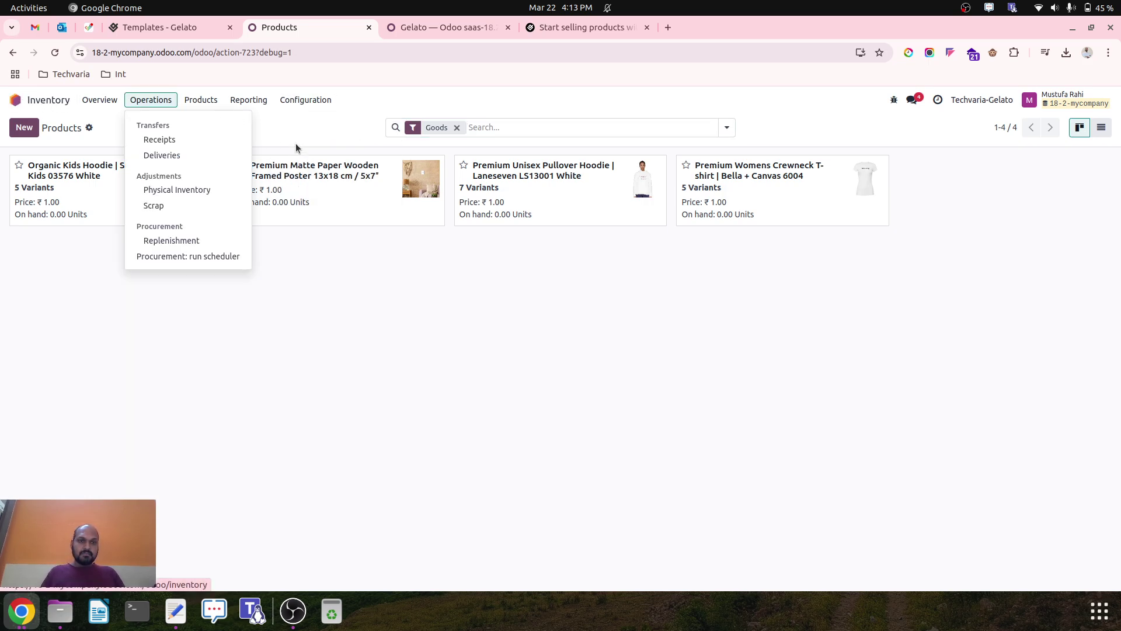
{"action": "mouse_move", "coordinate": [296, 105]}
{"action": "left_click", "coordinate": [336, 272]}
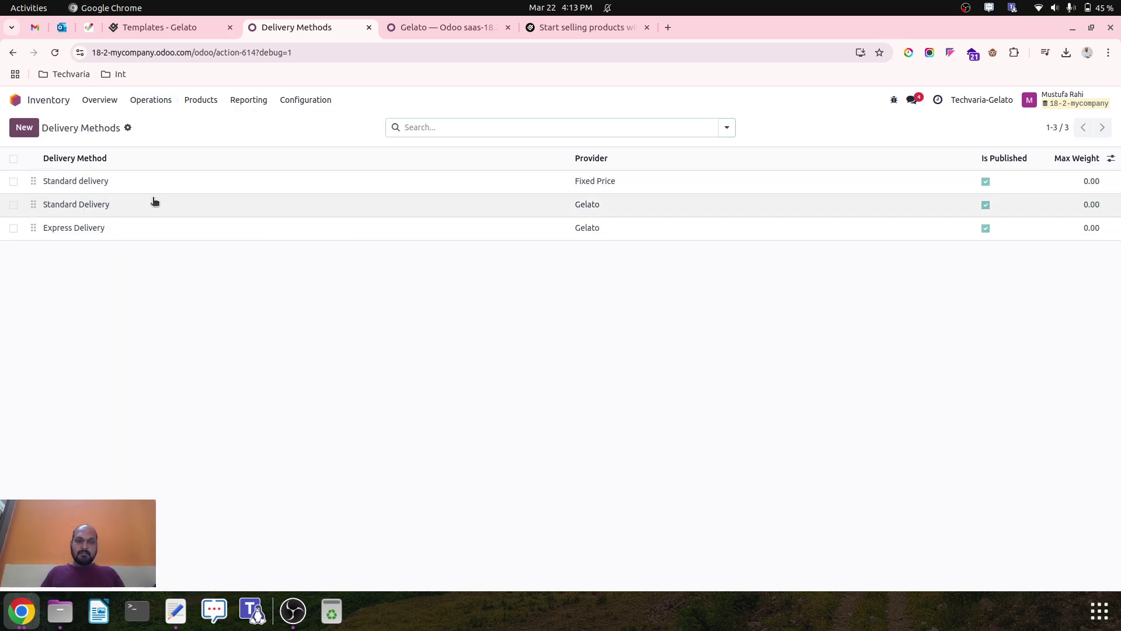
{"action": "left_click", "coordinate": [153, 200]}
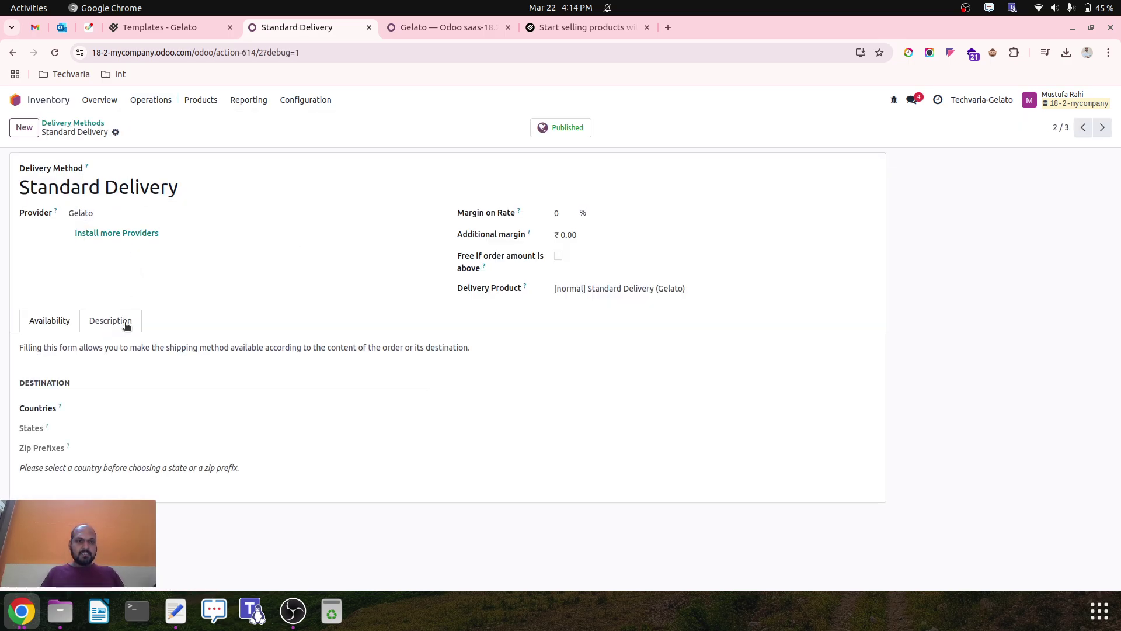
{"action": "left_click", "coordinate": [1102, 127]}
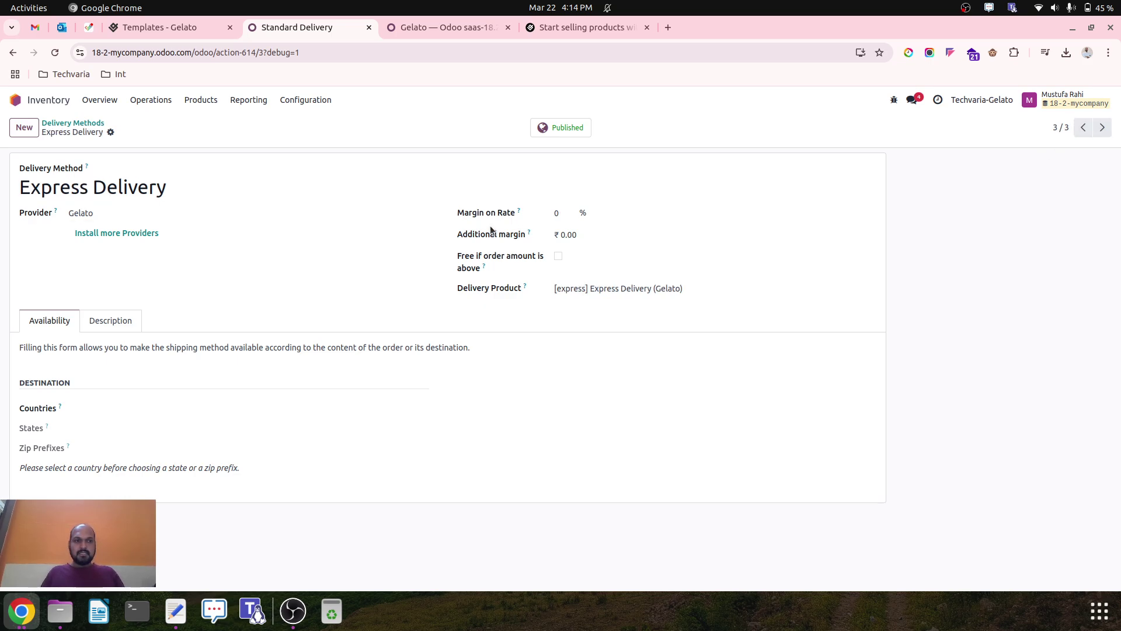
{"action": "left_click", "coordinate": [97, 213]}
{"action": "left_click", "coordinate": [97, 214]}
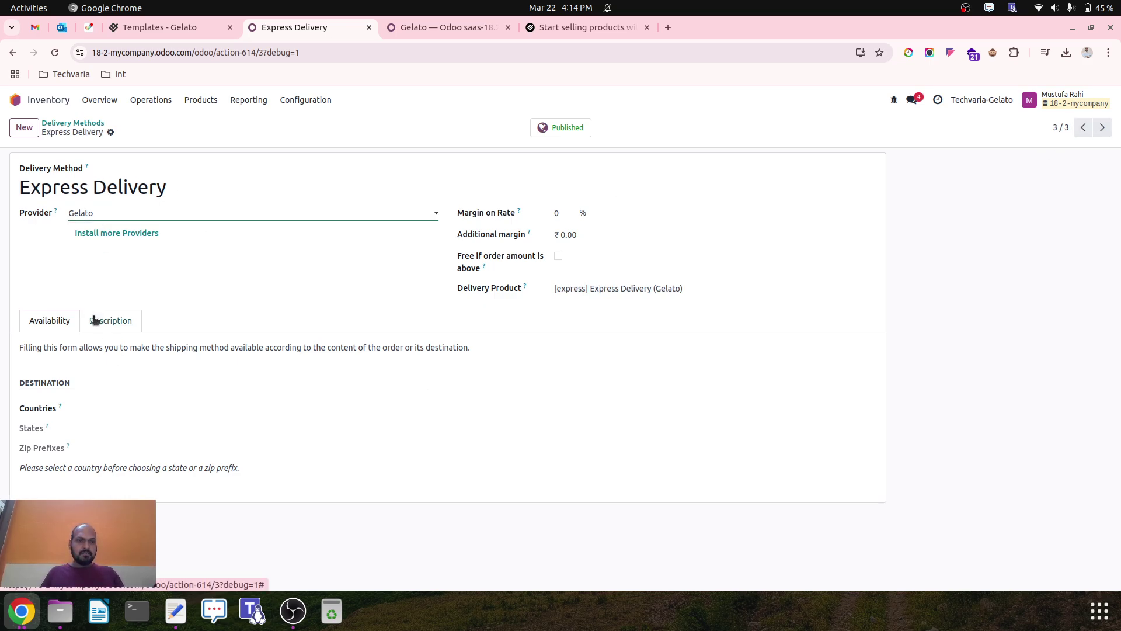
{"action": "left_click", "coordinate": [92, 122]}
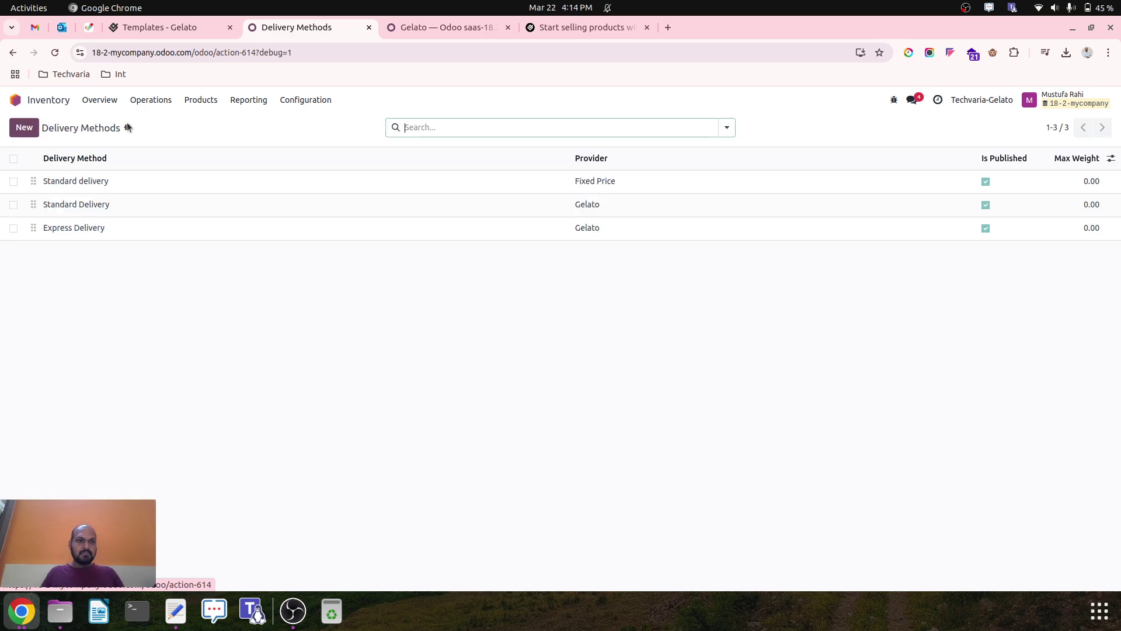
{"action": "left_click", "coordinate": [53, 104]}
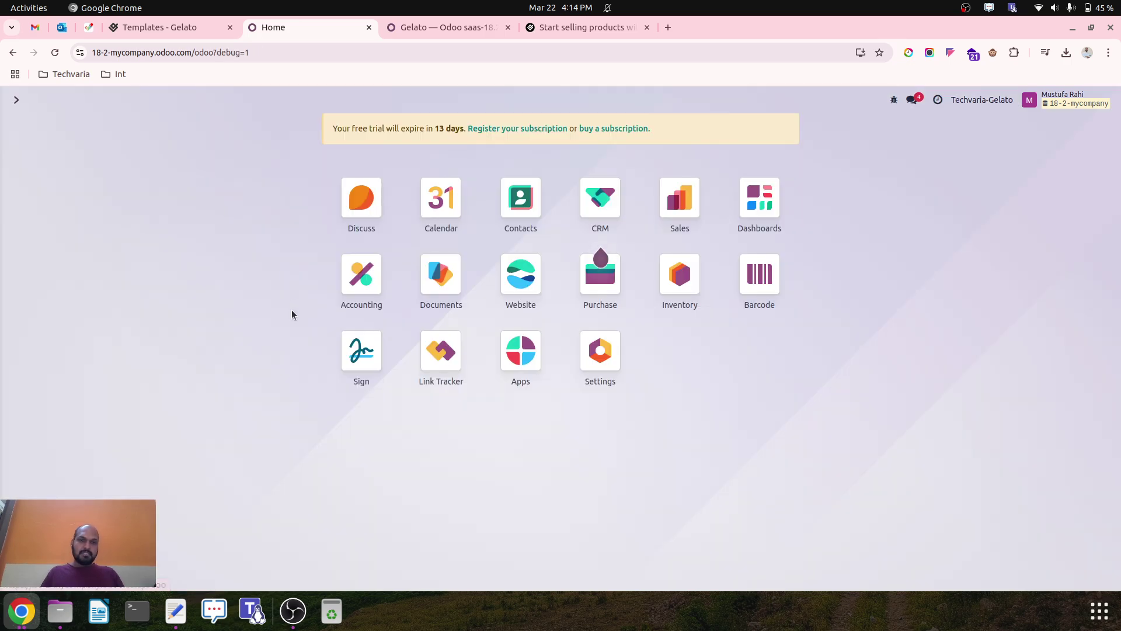
Start a new quotation for the demo customer and add Kids Hoodie 12Y and Pullover Hoodie XS from the Catalog.
{"action": "left_click", "coordinate": [679, 220]}
{"action": "left_click", "coordinate": [24, 127]}
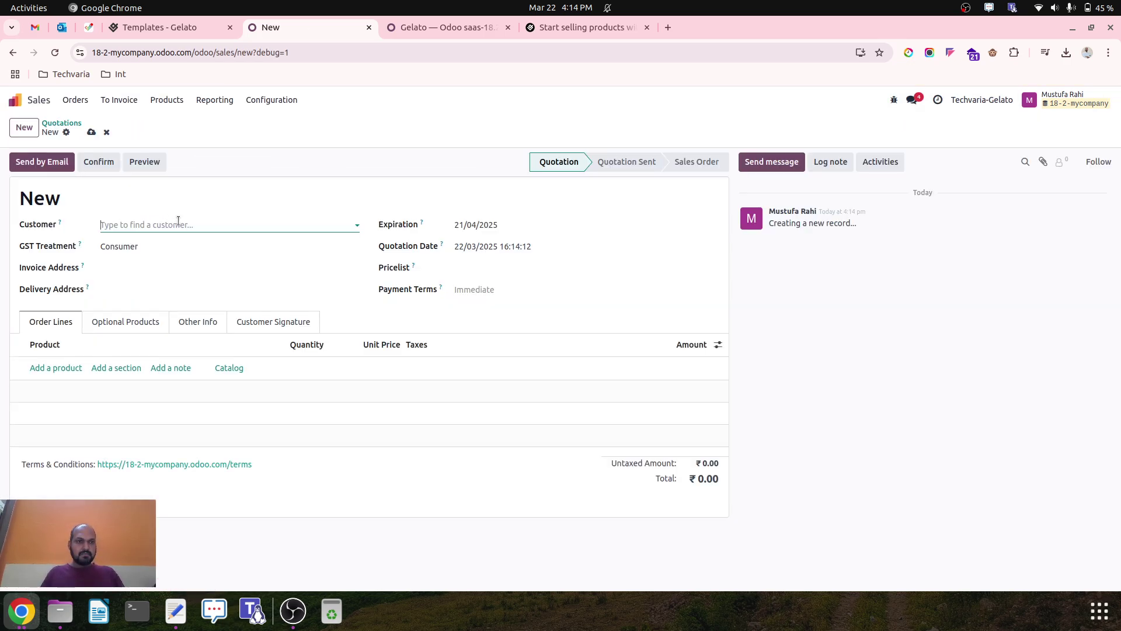
{"action": "left_click", "coordinate": [153, 225]}
{"action": "left_click", "coordinate": [158, 243]}
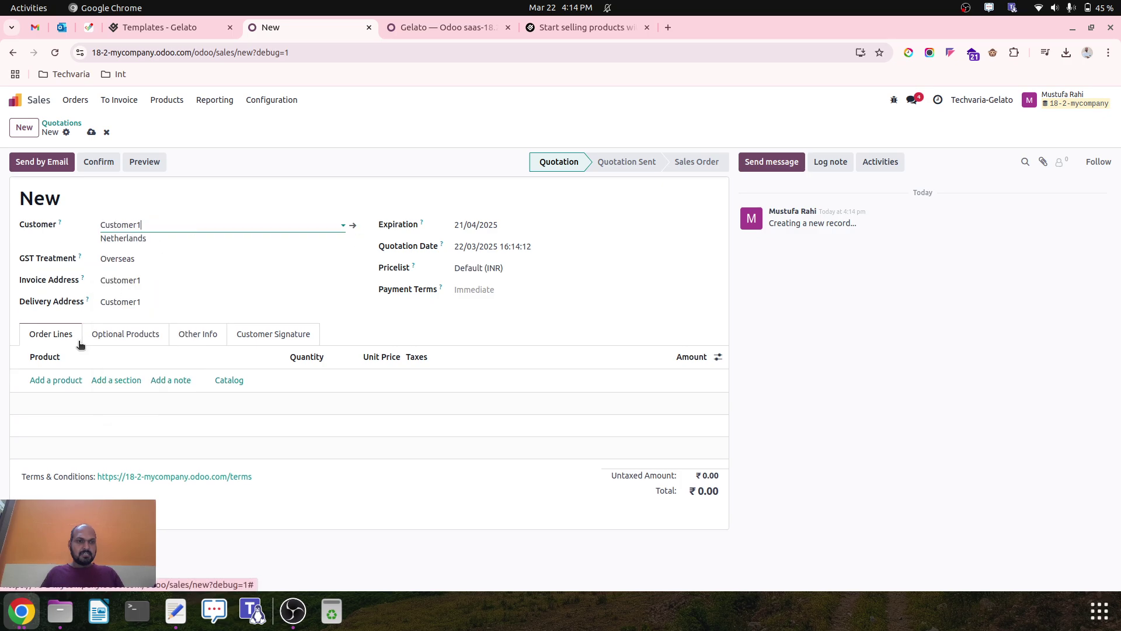
{"action": "left_click", "coordinate": [221, 382]}
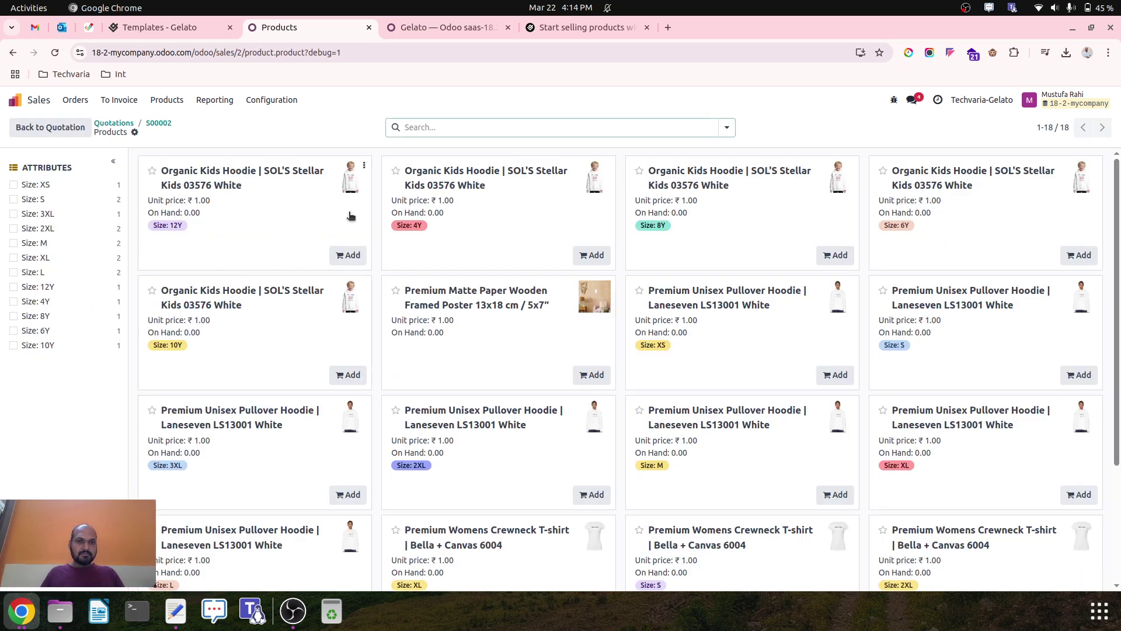
{"action": "left_click", "coordinate": [344, 257]}
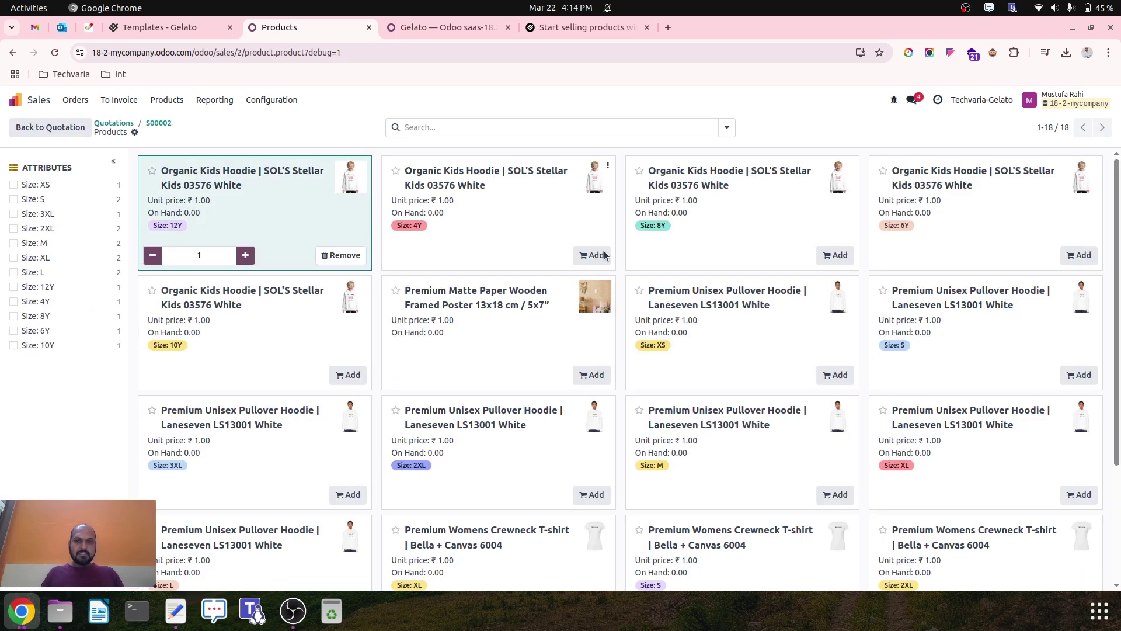
{"action": "left_click", "coordinate": [835, 375]}
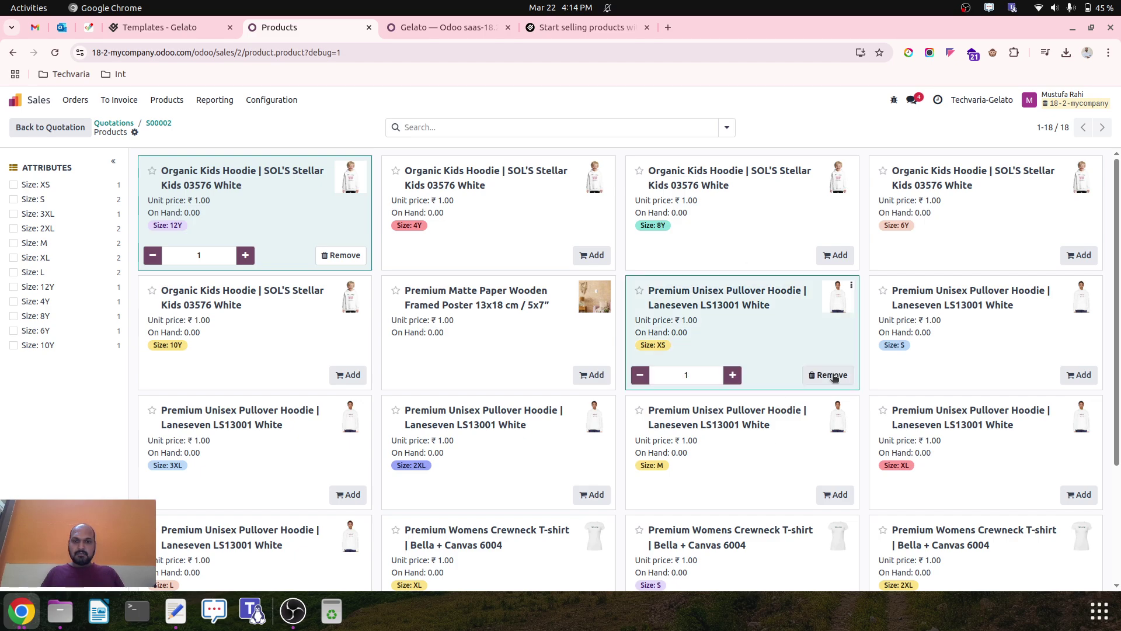
{"action": "left_click", "coordinate": [158, 123]}
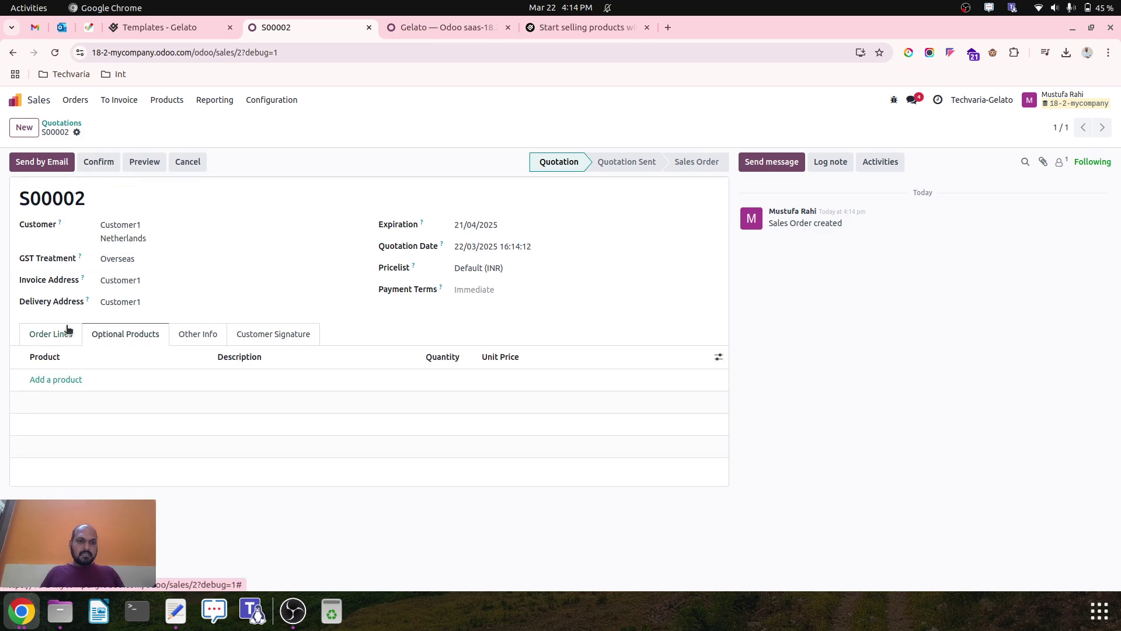
Confirm S00002, look over its Other Info and Signature tabs, and read OdooBot's Gelato message.
{"action": "left_click", "coordinate": [99, 162]}
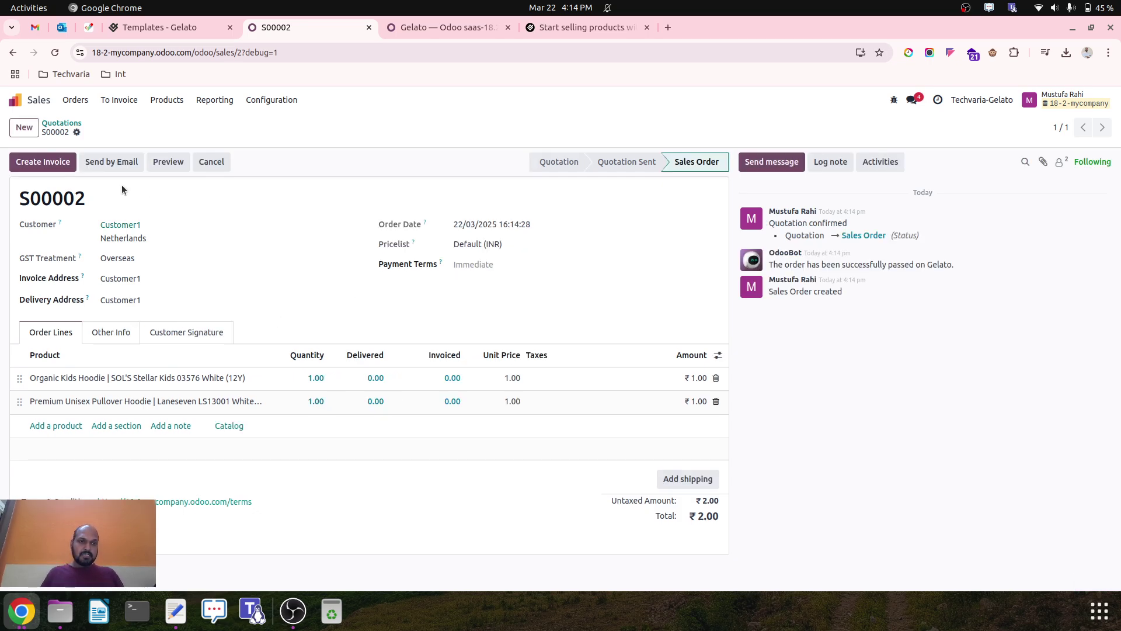
{"action": "left_click", "coordinate": [175, 334]}
{"action": "left_click", "coordinate": [175, 335]}
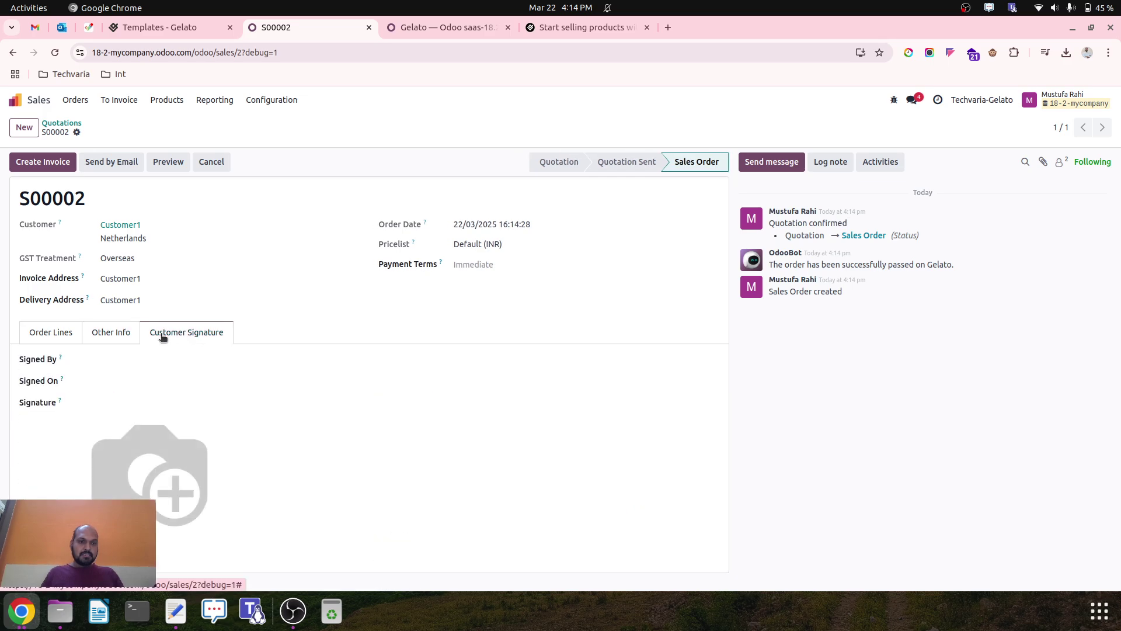
{"action": "left_click", "coordinate": [125, 334]}
{"action": "left_click", "coordinate": [42, 333]}
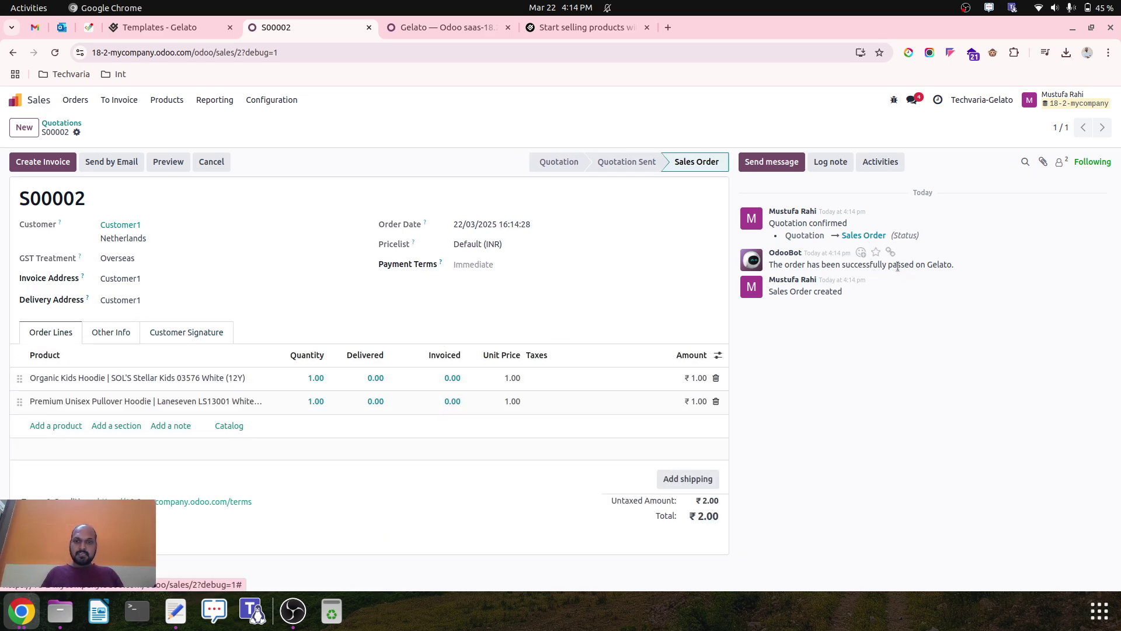
{"action": "double_click", "coordinate": [941, 266]}
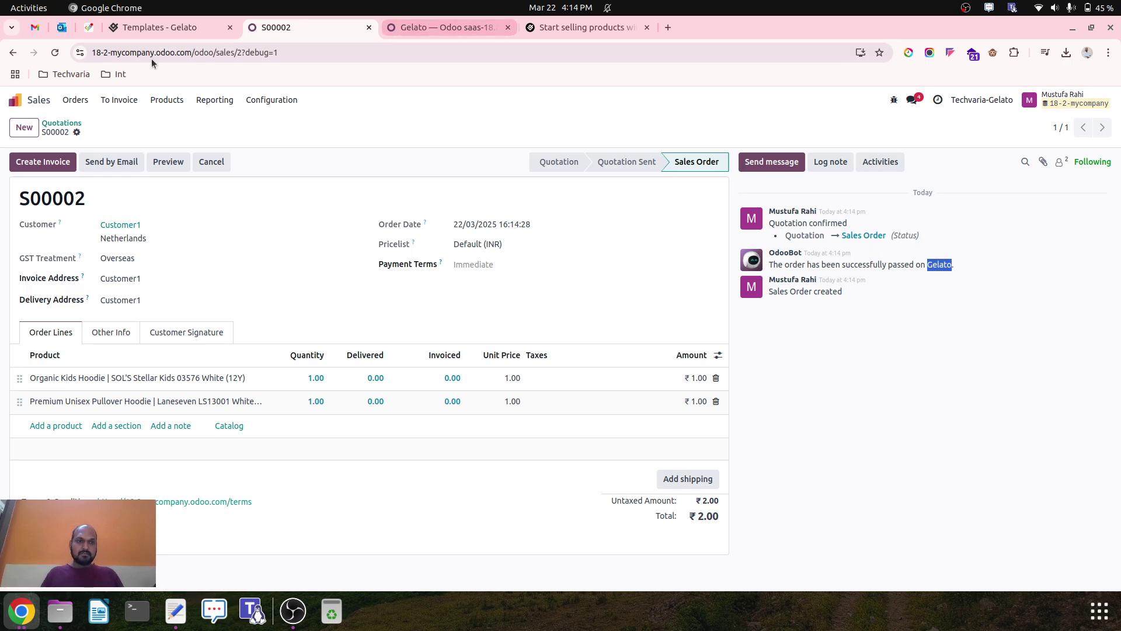
Read Gelato order 2's missing-address refusal details, then go back to Odoo's S00002.
{"action": "left_click", "coordinate": [152, 29]}
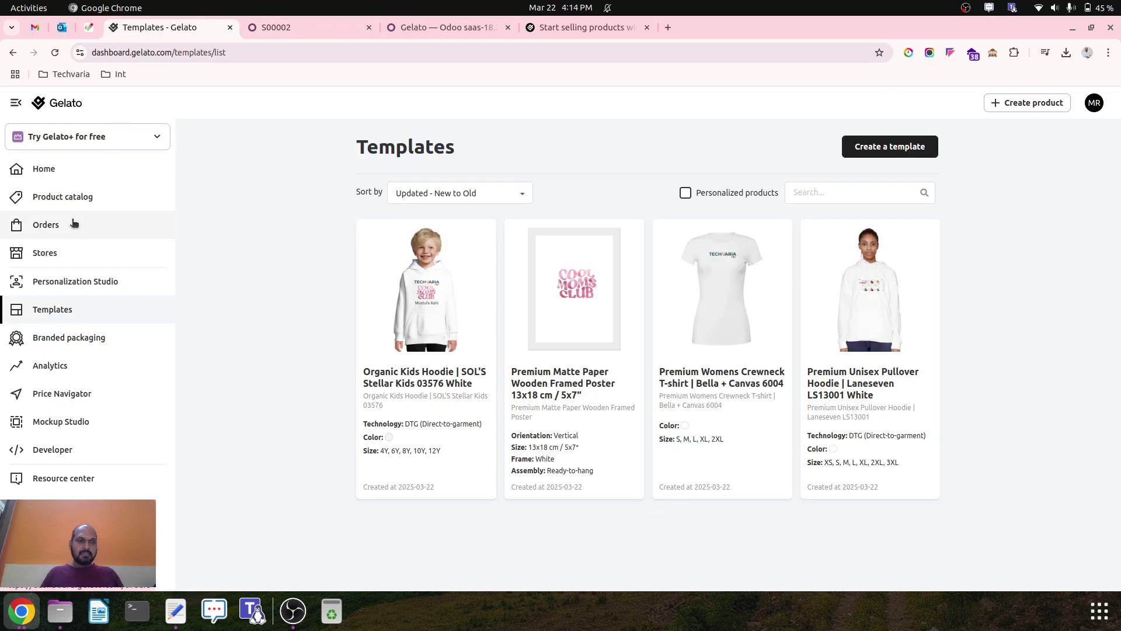
{"action": "left_click", "coordinate": [48, 225]}
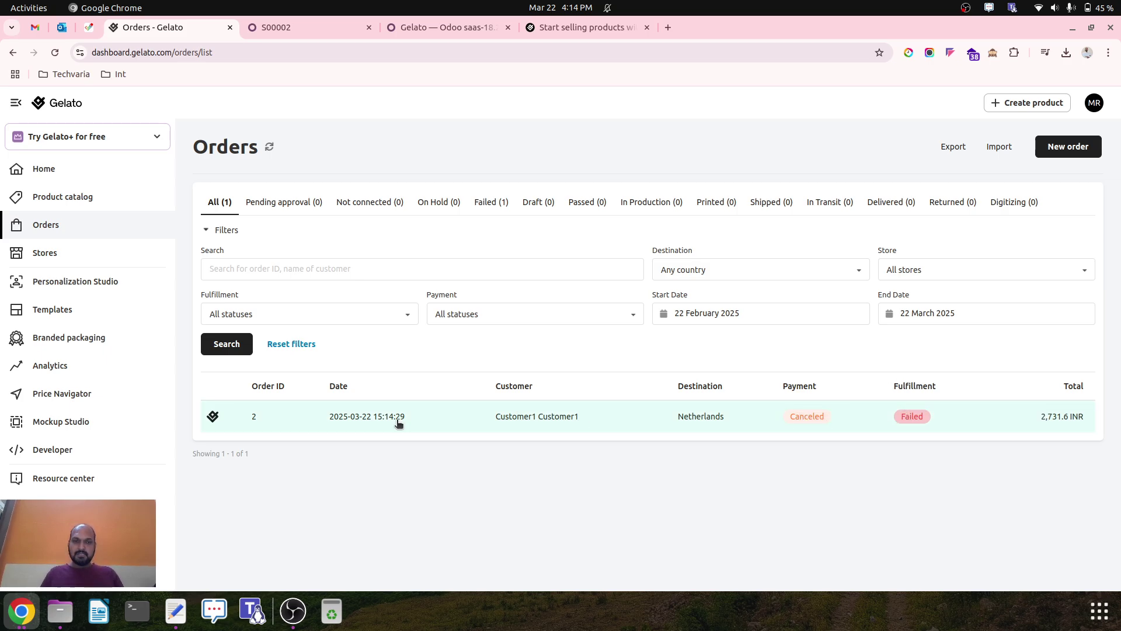
{"action": "left_click", "coordinate": [354, 422]}
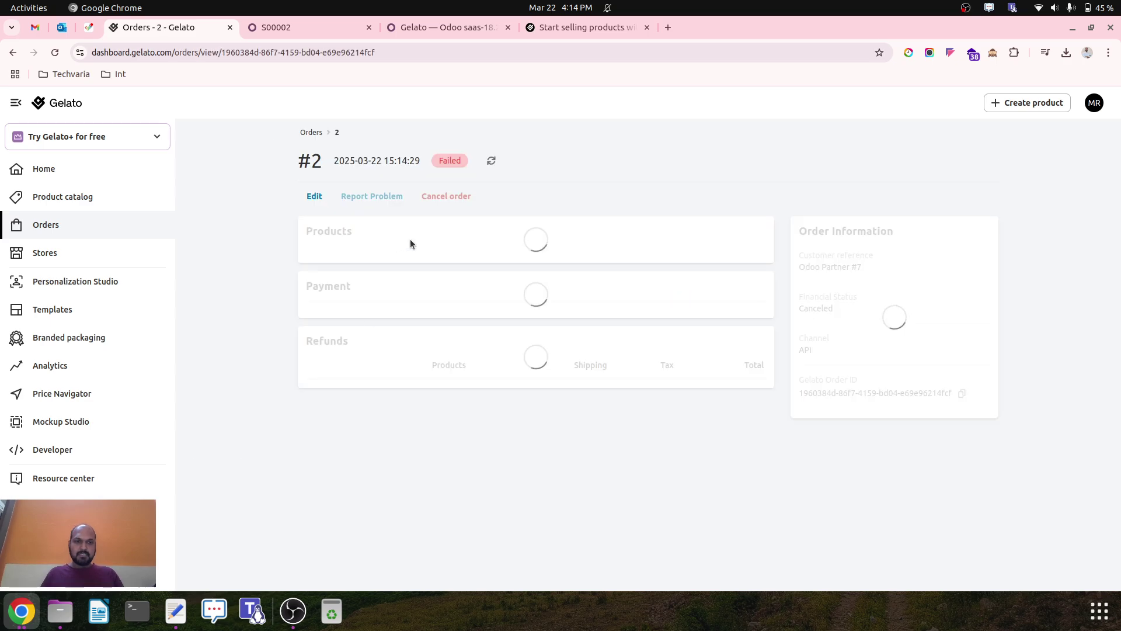
{"action": "scroll", "coordinate": [542, 402], "scroll_direction": "down", "scroll_amount": 3}
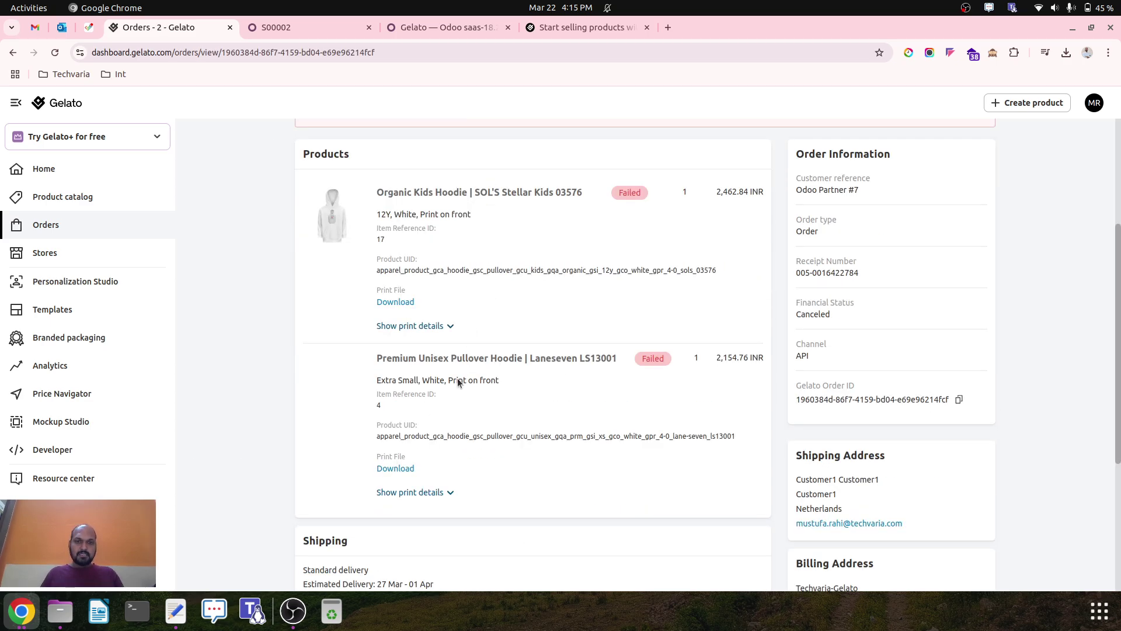
{"action": "scroll", "coordinate": [542, 385], "scroll_direction": "down", "scroll_amount": 4}
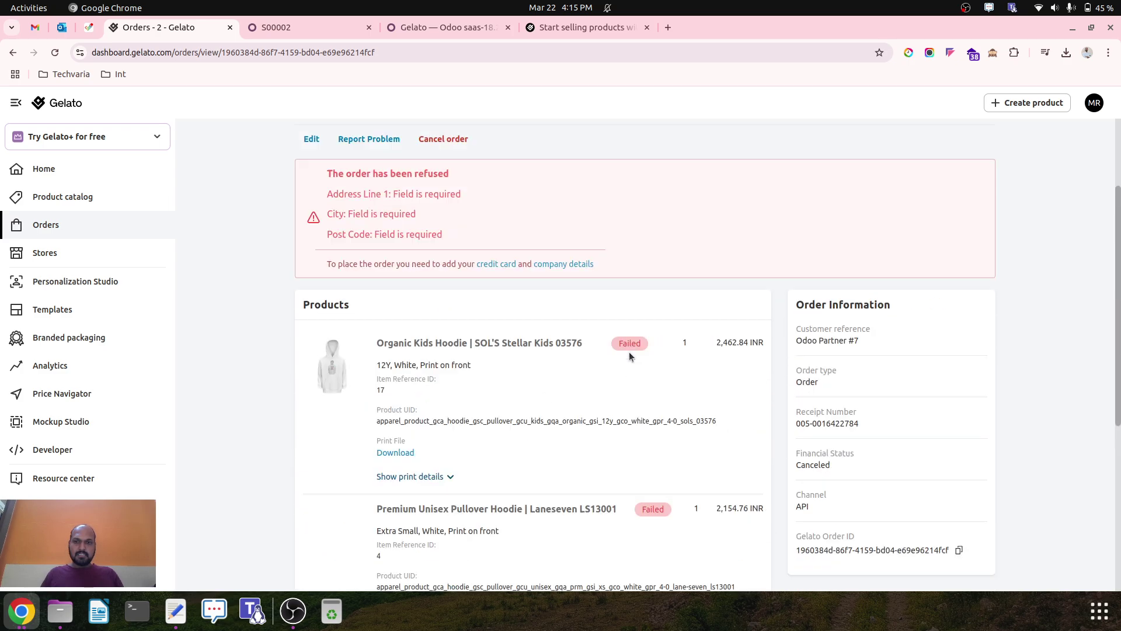
{"action": "scroll", "coordinate": [629, 356], "scroll_direction": "up", "scroll_amount": 2}
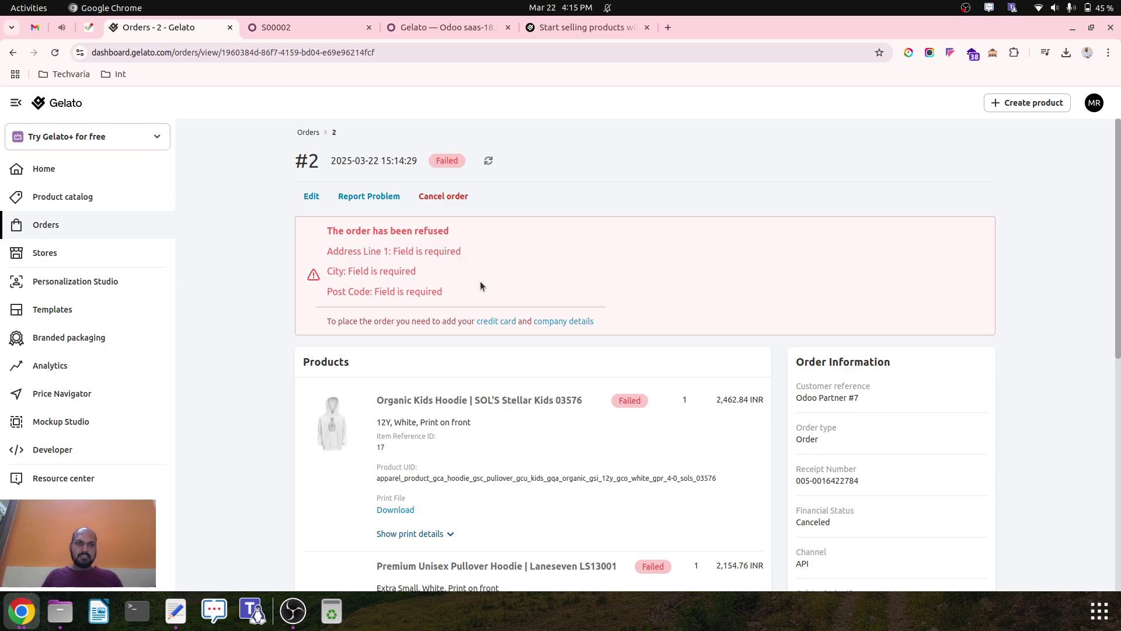
{"action": "left_click", "coordinate": [288, 23]}
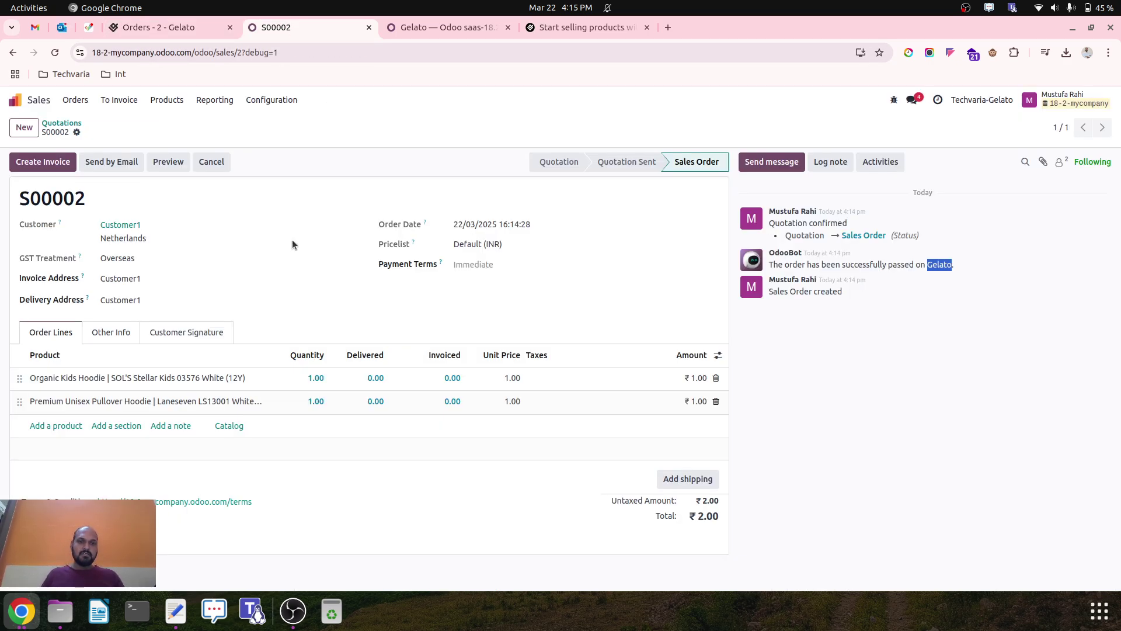
Add the white Premium Unisex Pullover Hoodie in XS to the shop cart, removing the duplicate line.
{"action": "left_click", "coordinate": [32, 100]}
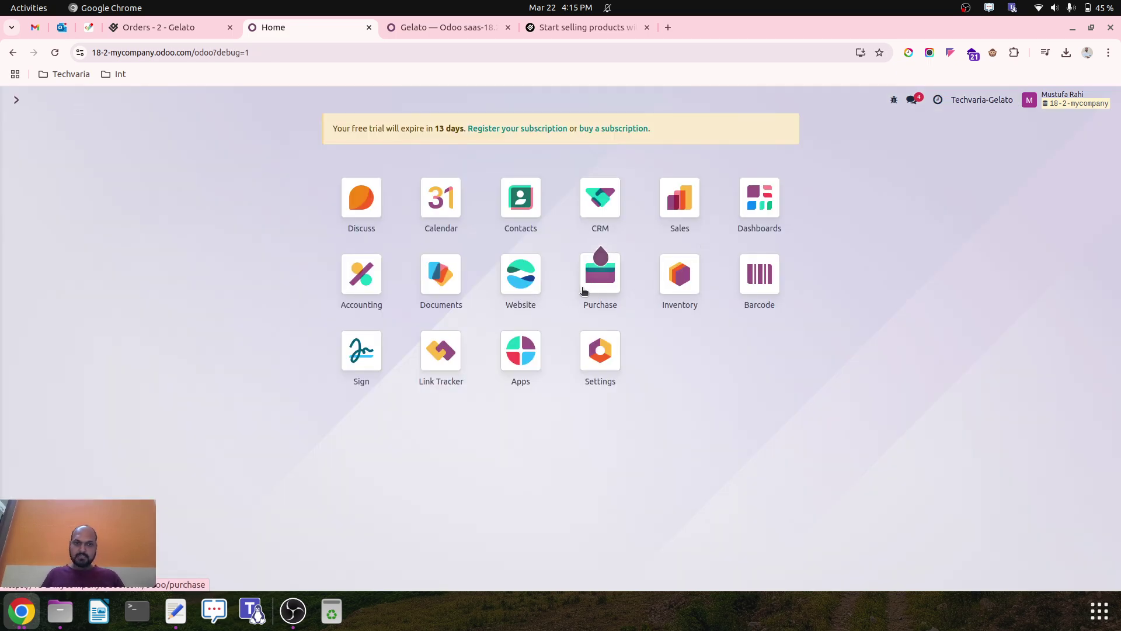
{"action": "left_click", "coordinate": [524, 278]}
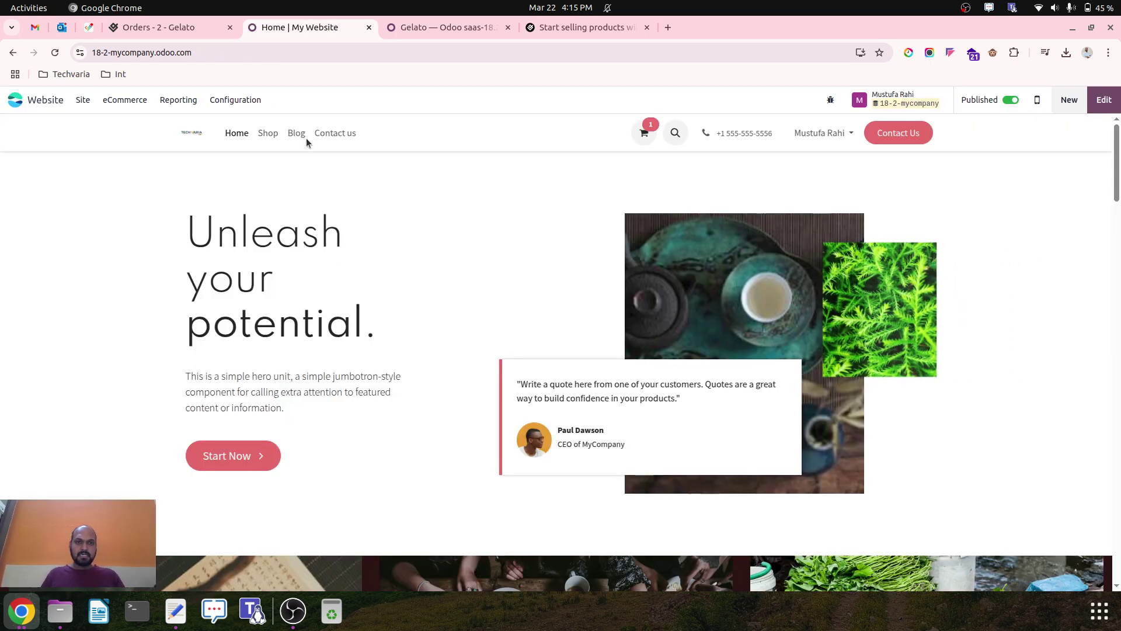
{"action": "left_click", "coordinate": [268, 134]}
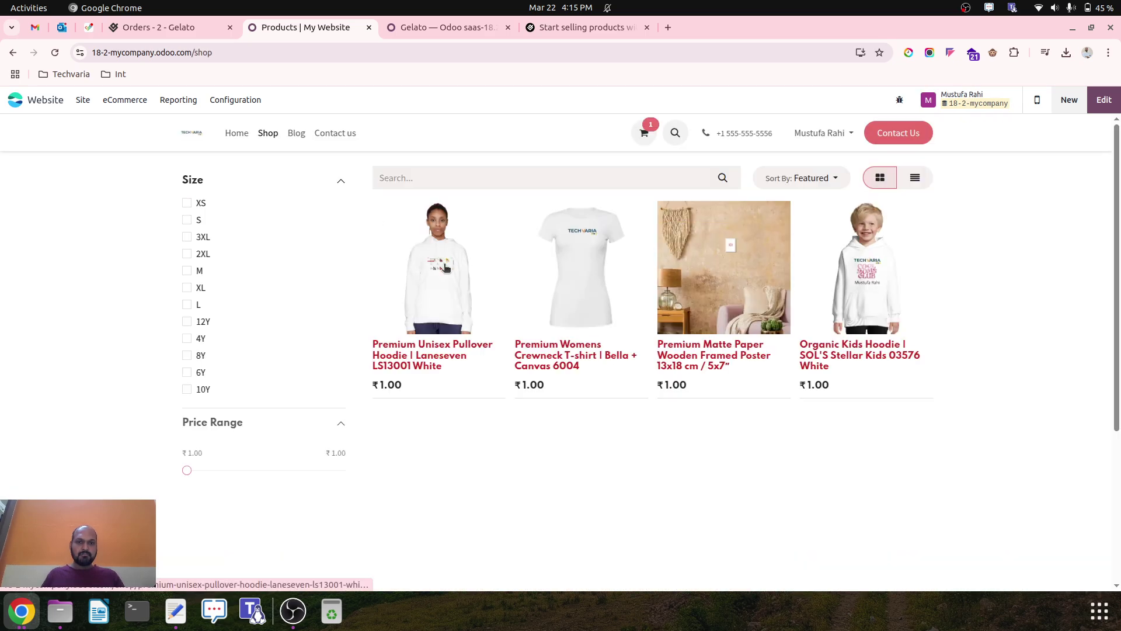
{"action": "left_click", "coordinate": [450, 286]}
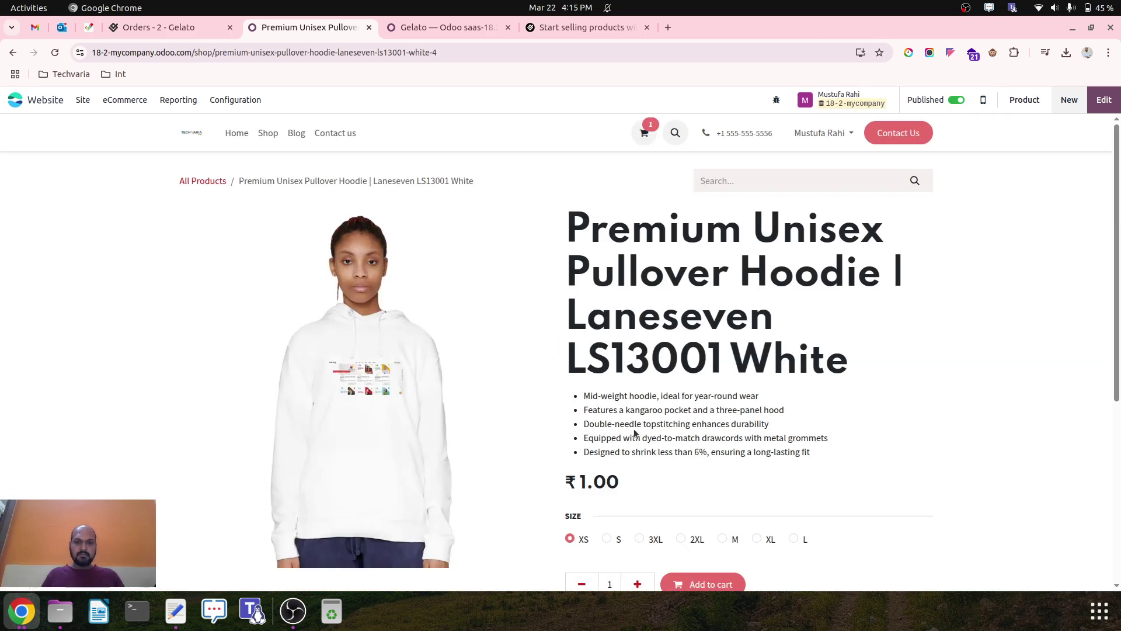
{"action": "scroll", "coordinate": [642, 426], "scroll_direction": "down", "scroll_amount": 5}
{"action": "left_click", "coordinate": [709, 315]}
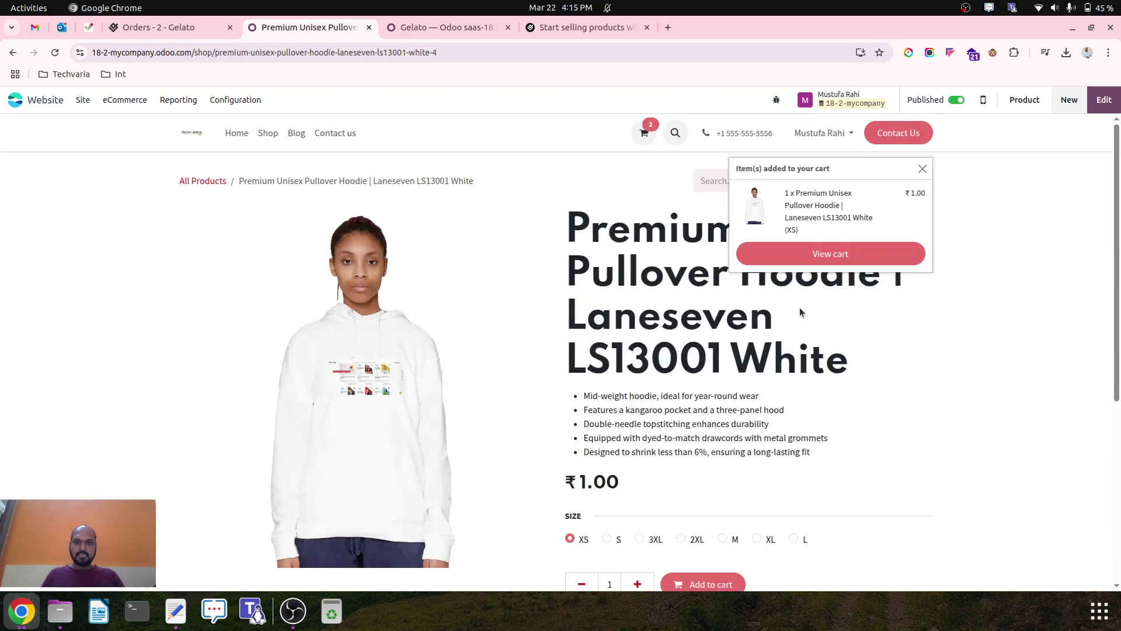
{"action": "left_click", "coordinate": [644, 132]}
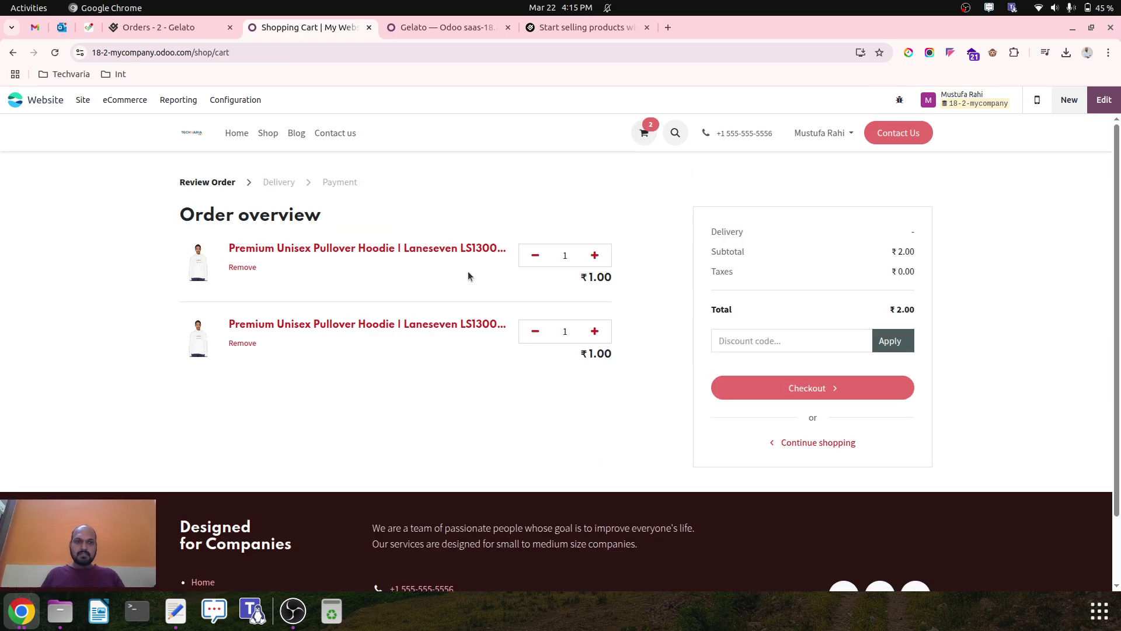
{"action": "left_click", "coordinate": [534, 256]}
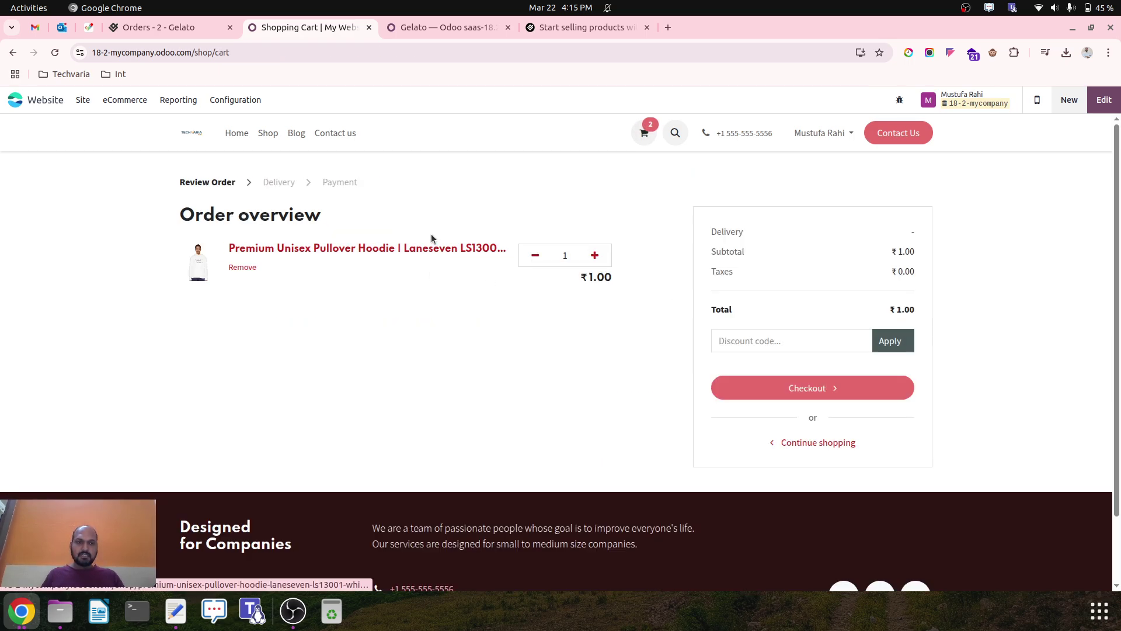
Check out with the autofilled address and a phone number, then try choosing Standard Delivery.
{"action": "left_click", "coordinate": [819, 390]}
{"action": "scroll", "coordinate": [412, 448], "scroll_direction": "down", "scroll_amount": 2}
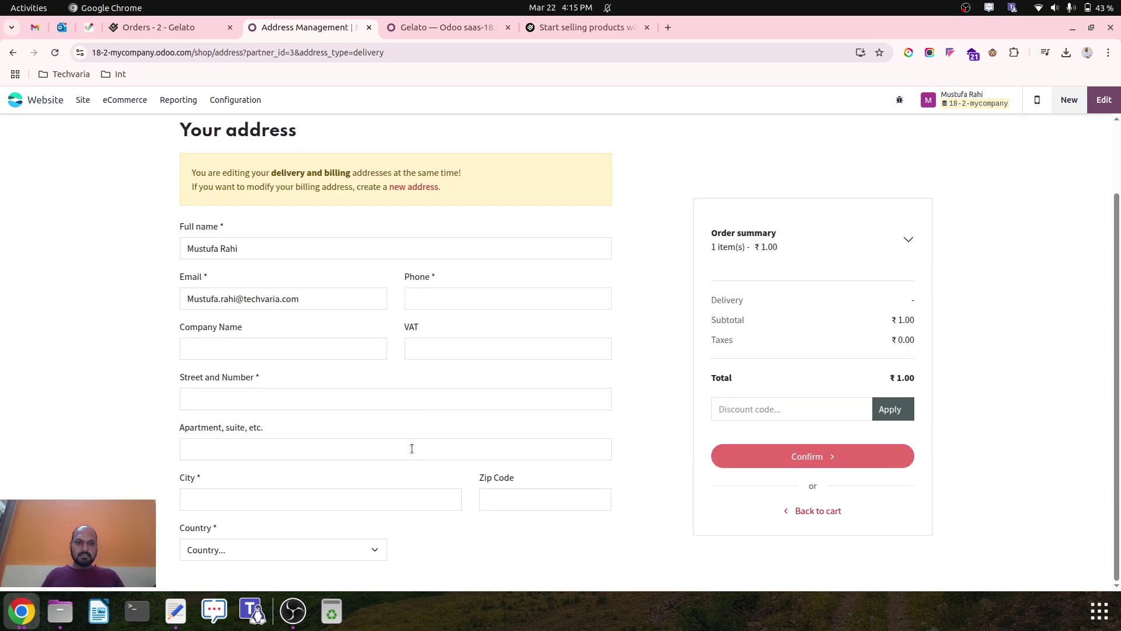
{"action": "left_click", "coordinate": [317, 399]}
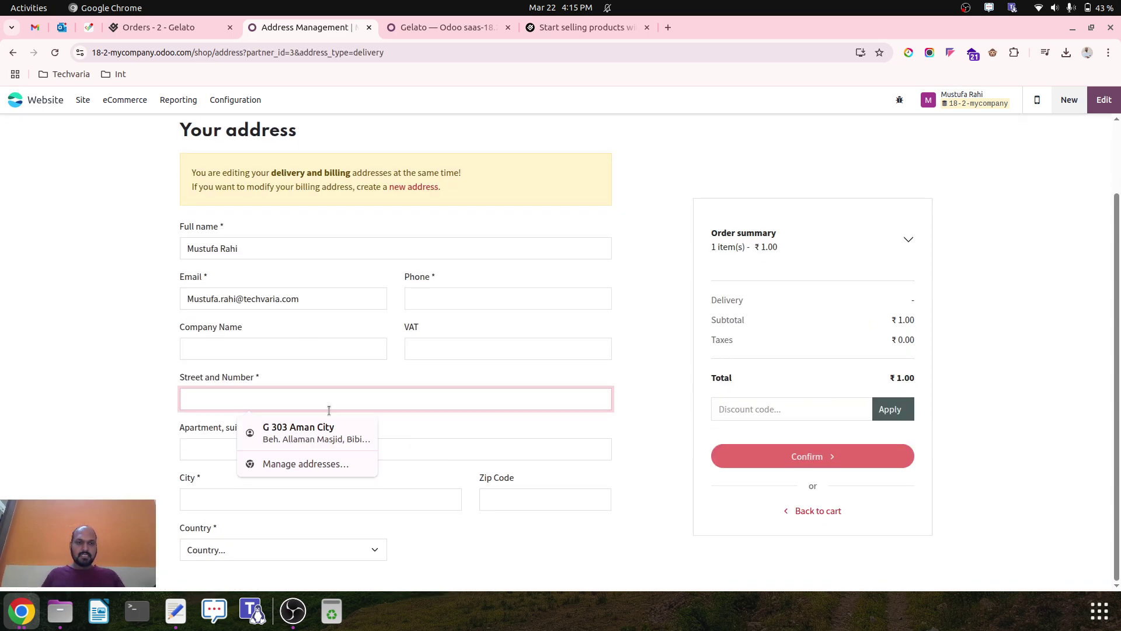
{"action": "left_click", "coordinate": [328, 429]}
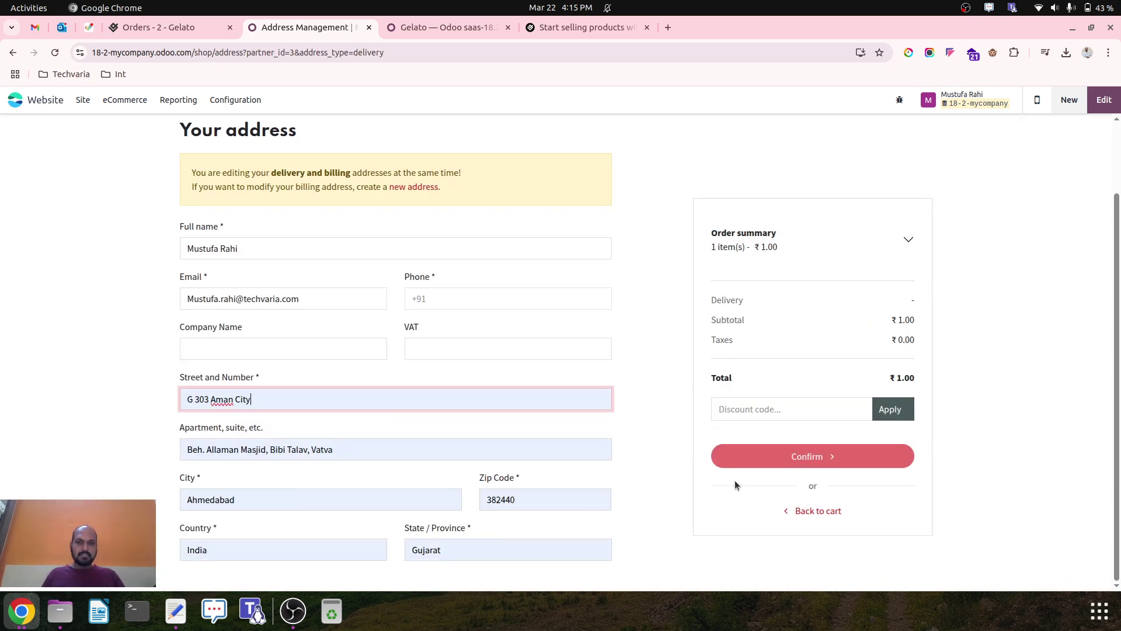
{"action": "left_click", "coordinate": [800, 457]}
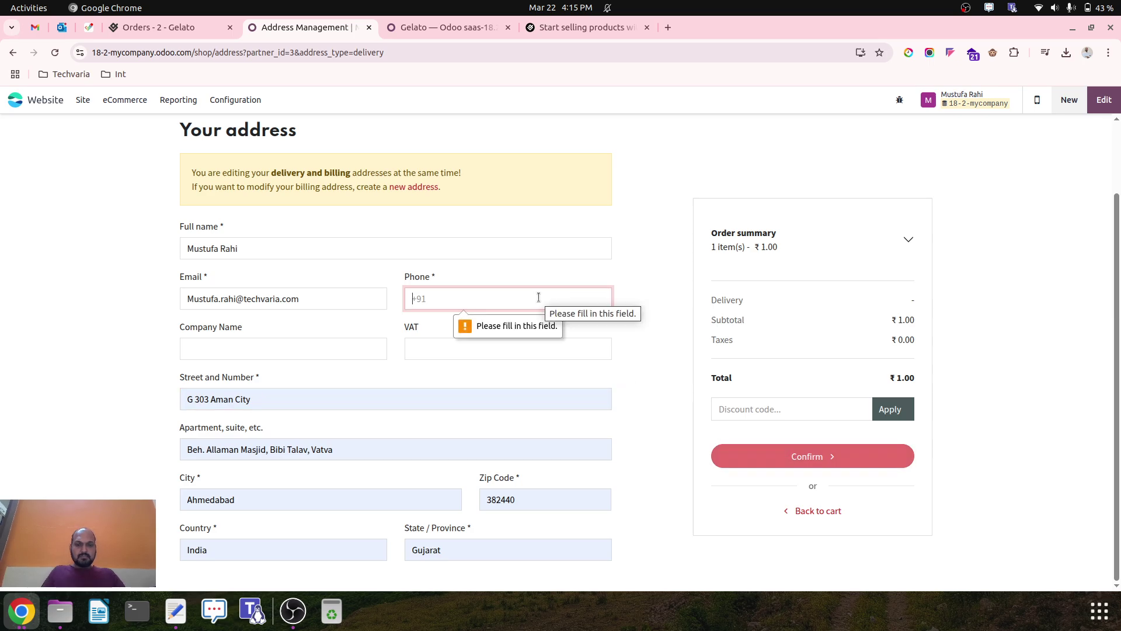
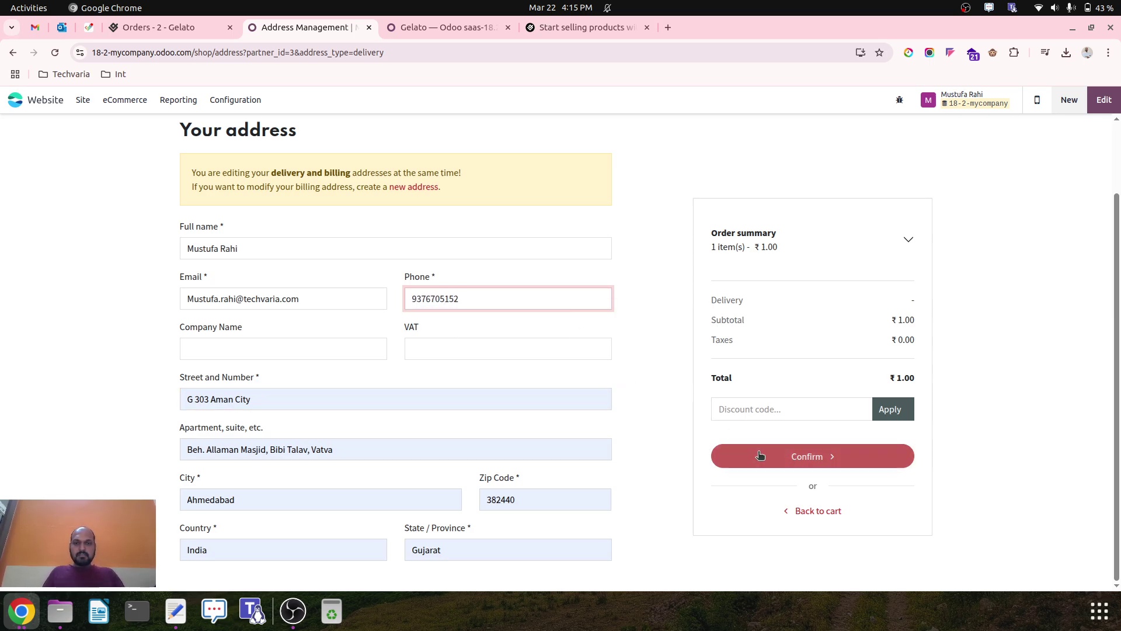
{"action": "left_click", "coordinate": [759, 455]}
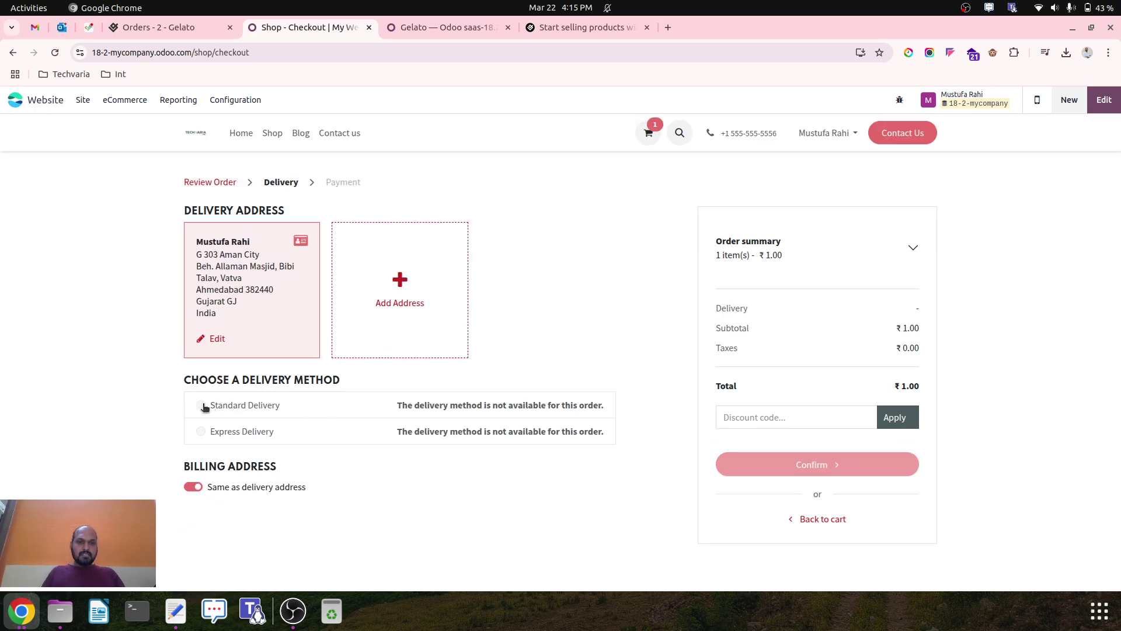
{"action": "double_click", "coordinate": [222, 405]}
{"action": "left_click", "coordinate": [315, 408]}
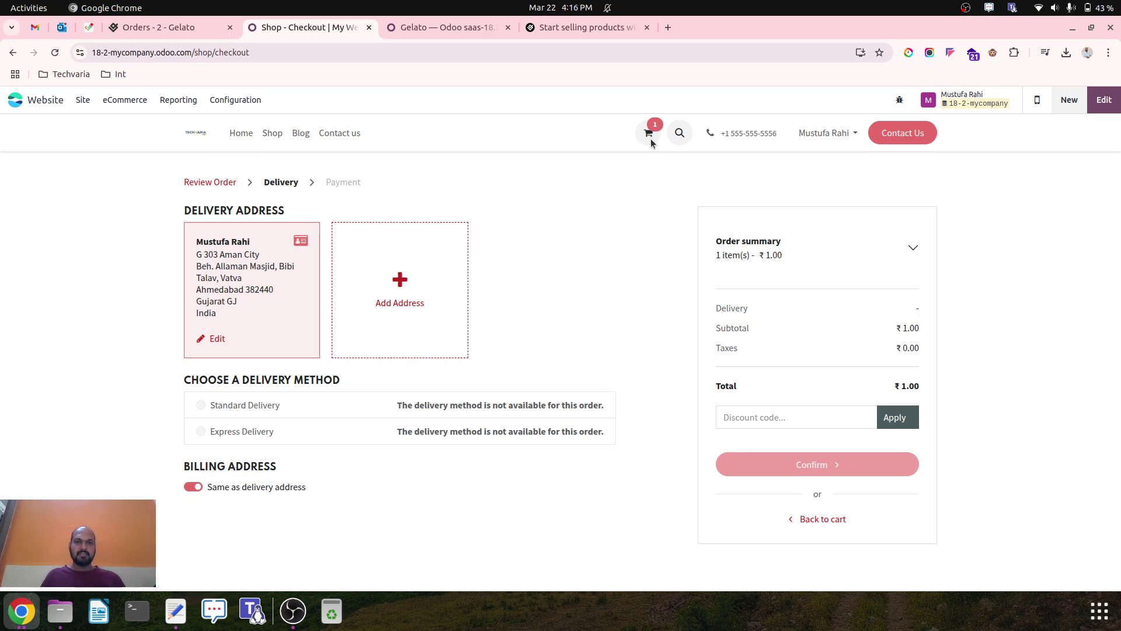
Open web order S00002 from eCommerce Orders to read Gelato's failure log.
{"action": "left_click", "coordinate": [124, 99]}
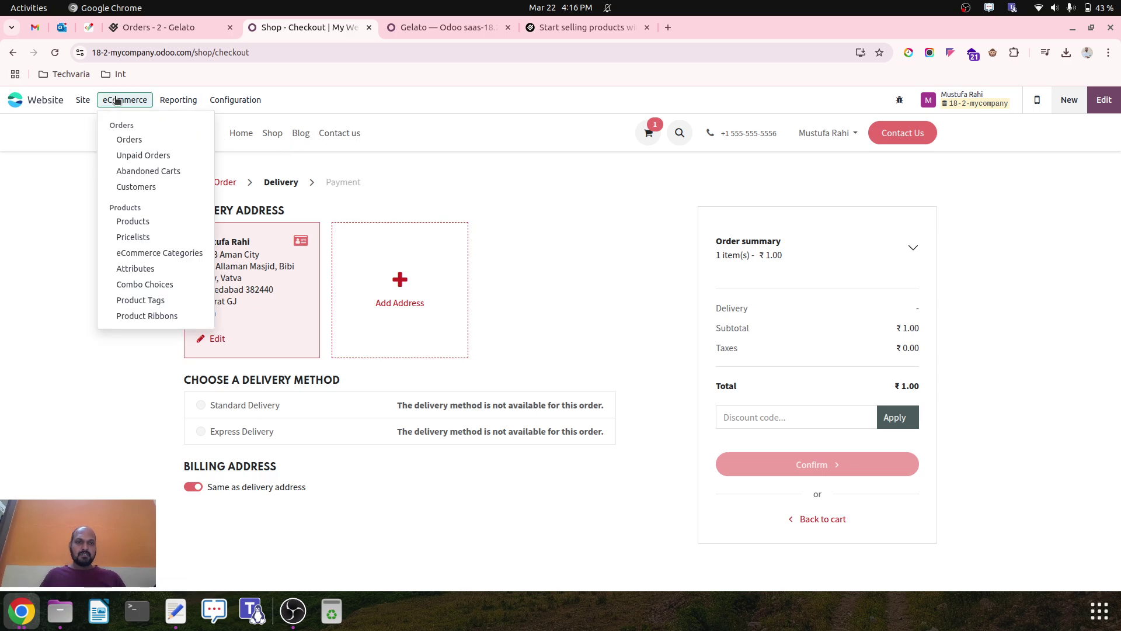
{"action": "left_click", "coordinate": [143, 140]}
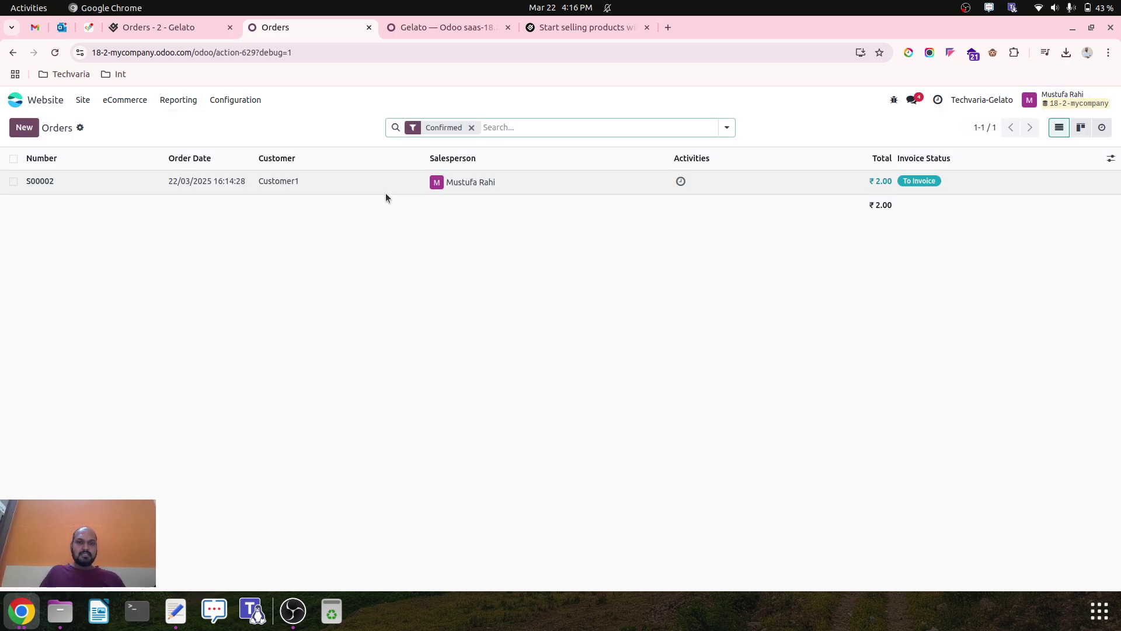
{"action": "left_click", "coordinate": [370, 182]}
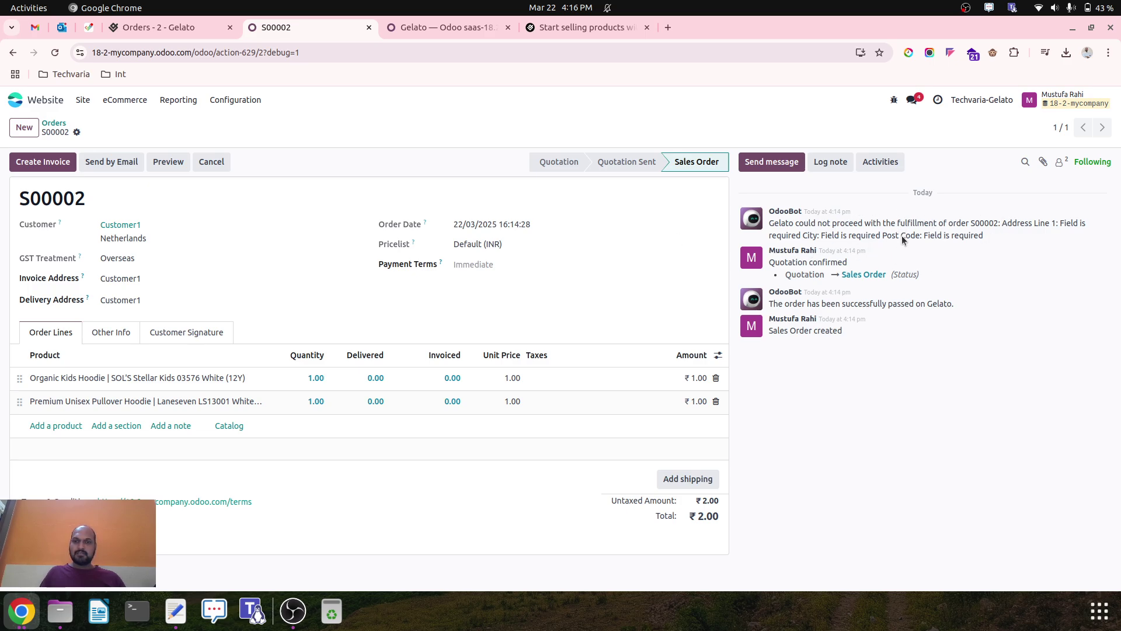
{"action": "left_click", "coordinate": [60, 125]}
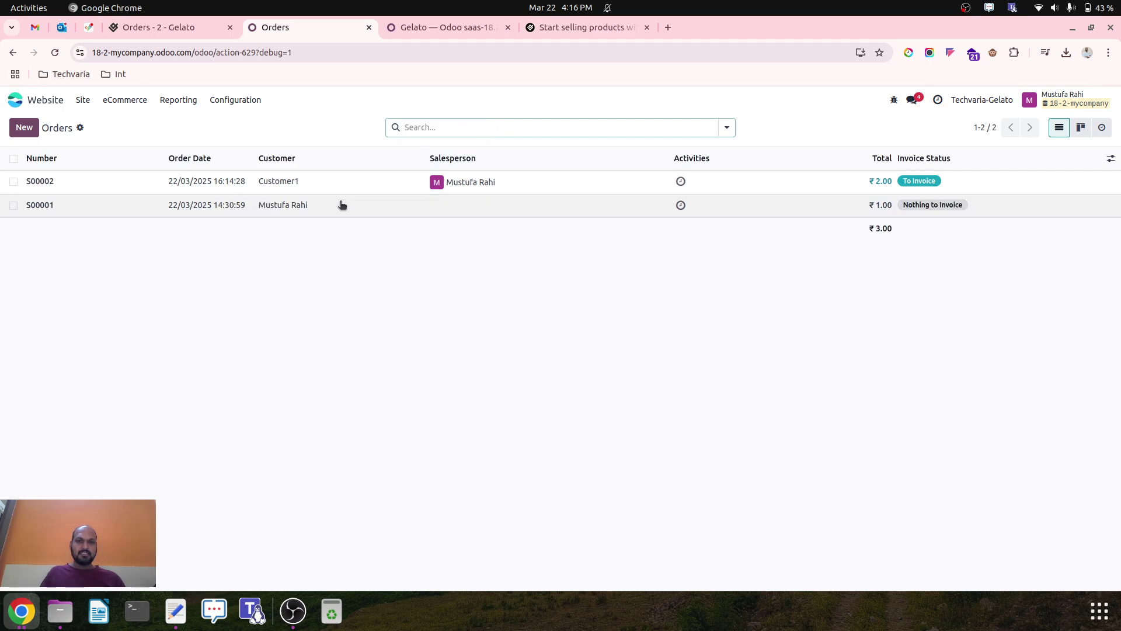
Try adding Standard Delivery shipping to quotation S00001, dismiss the unavailable error, and discard.
{"action": "left_click", "coordinate": [340, 203]}
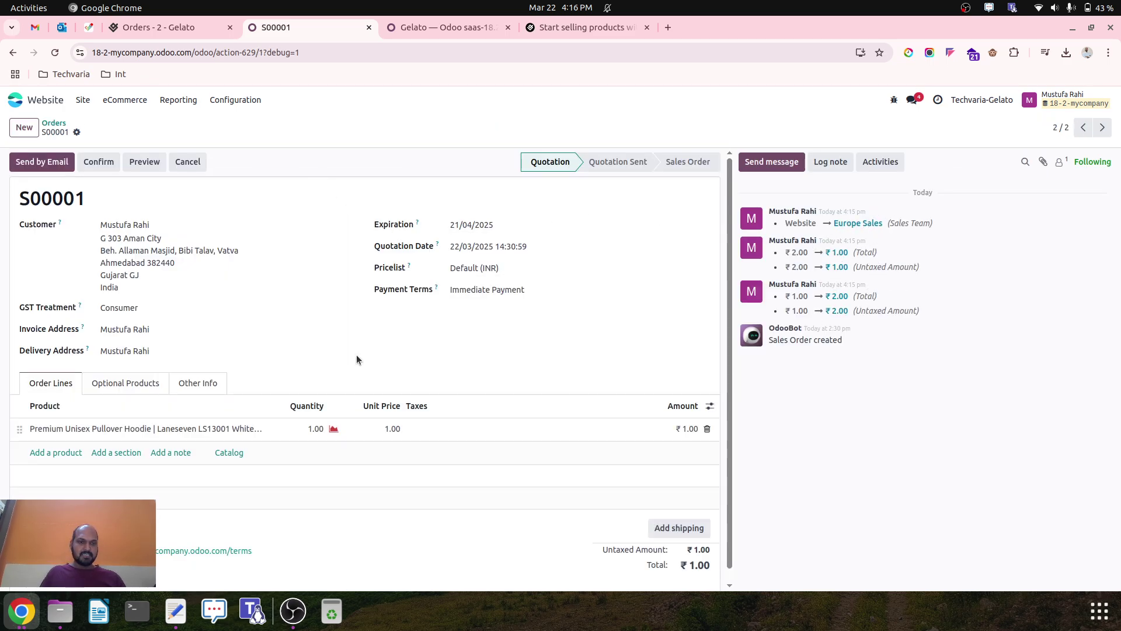
{"action": "left_click", "coordinate": [678, 529]}
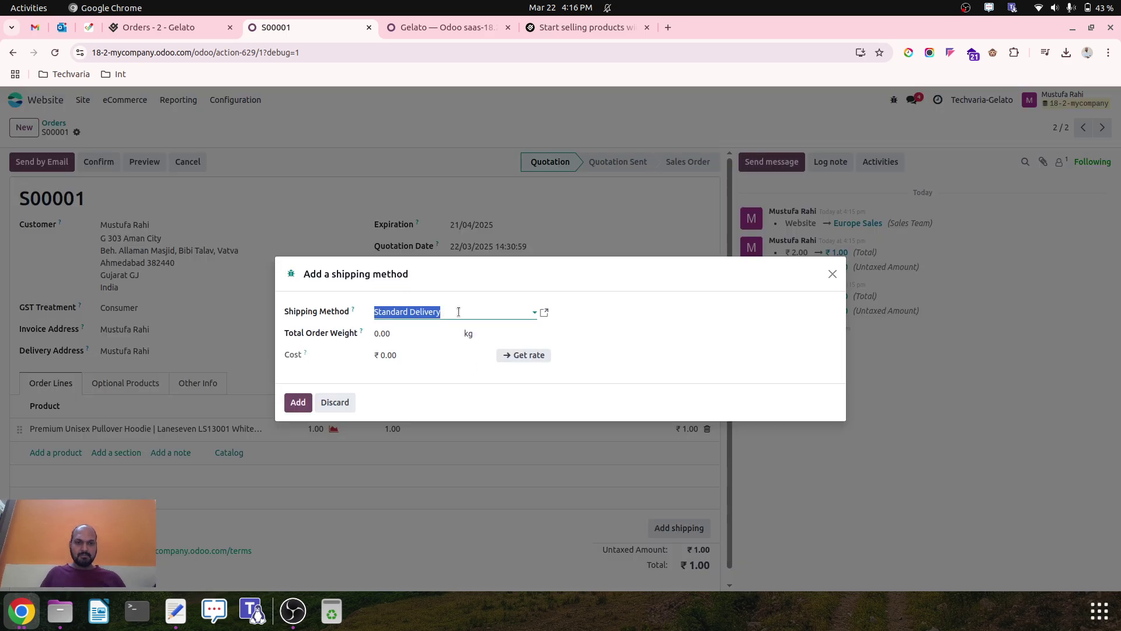
{"action": "left_click", "coordinate": [298, 402]}
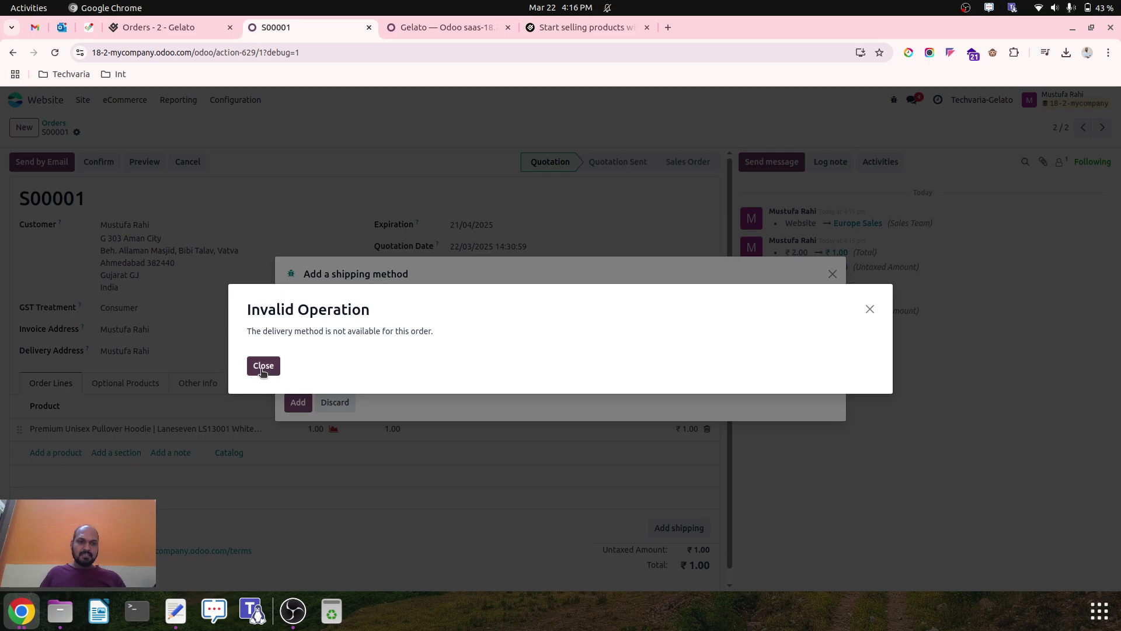
{"action": "left_click", "coordinate": [263, 366]}
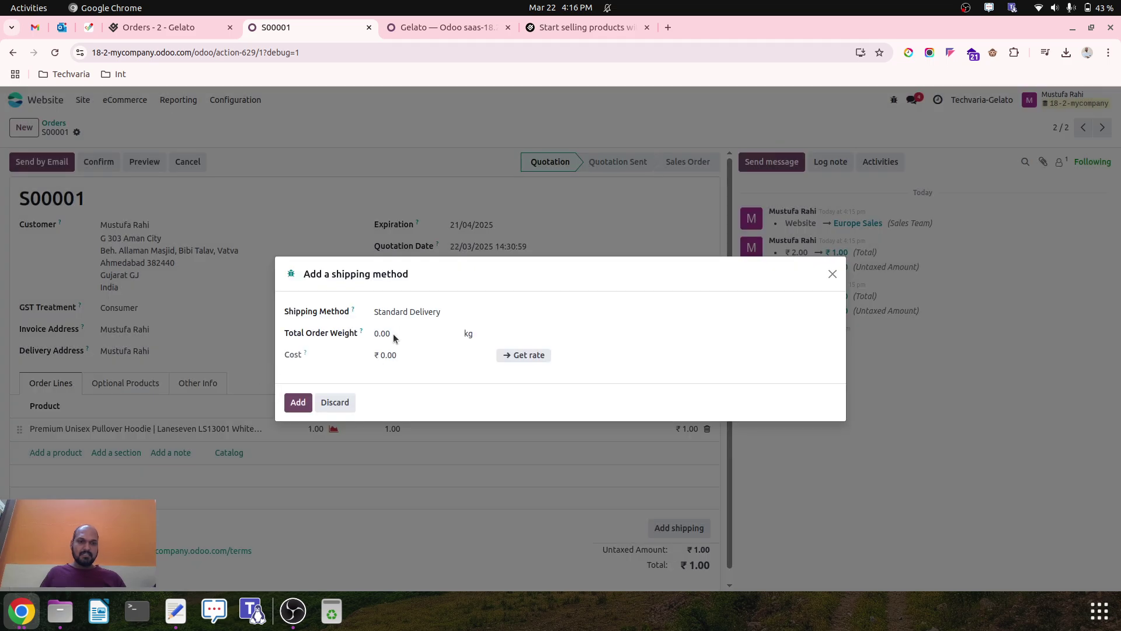
{"action": "left_click", "coordinate": [414, 313]}
{"action": "left_click", "coordinate": [425, 347]}
{"action": "left_click", "coordinate": [334, 401]}
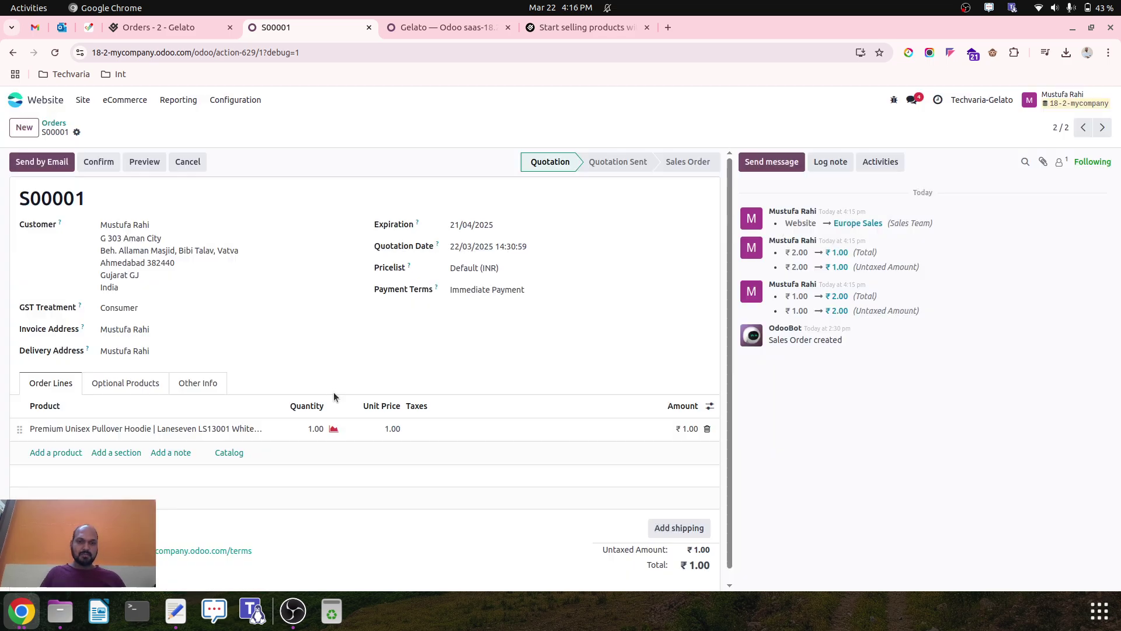
{"action": "left_click", "coordinate": [53, 123]}
Open S00002 from Sales quotations and select OdooBot's missing-address error message.
{"action": "left_click", "coordinate": [15, 99]}
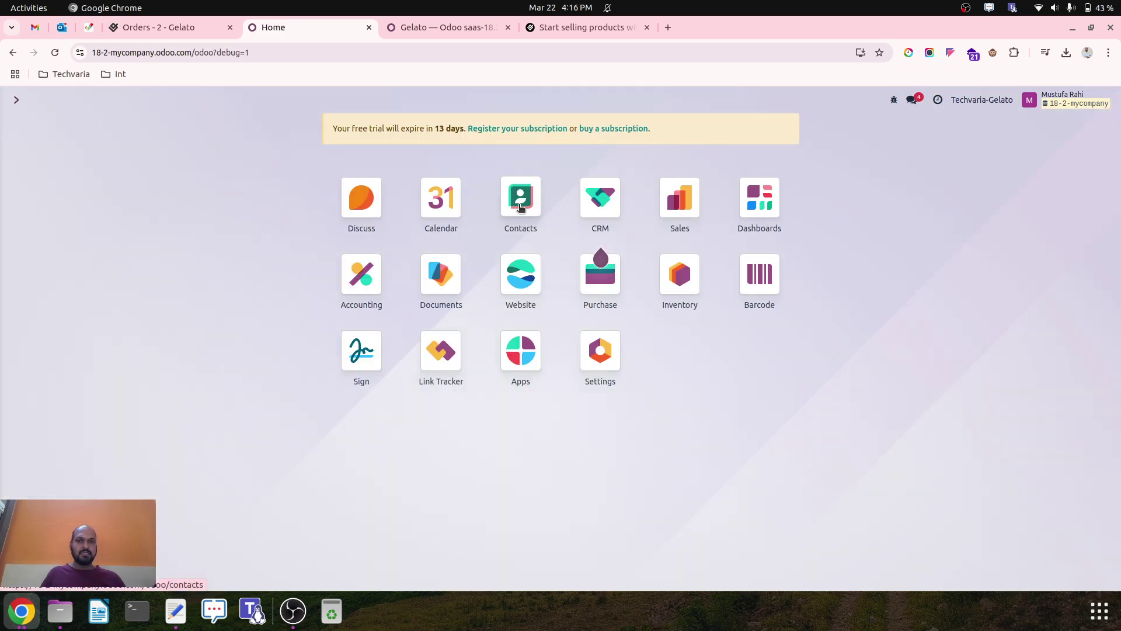
{"action": "left_click", "coordinate": [678, 195]}
{"action": "left_click", "coordinate": [249, 184]}
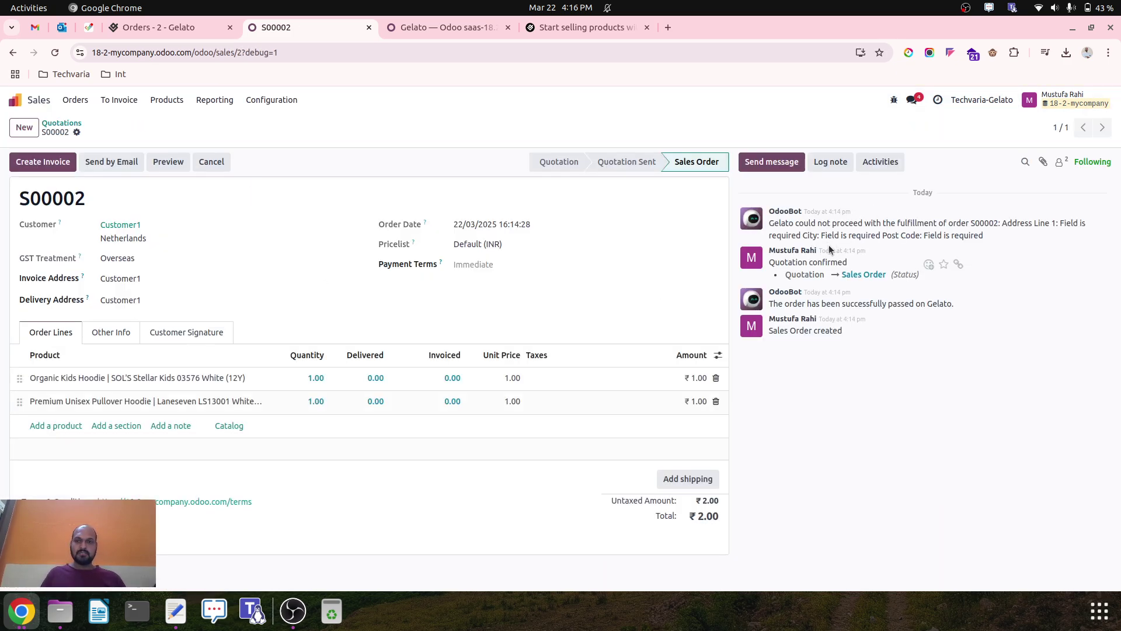
{"action": "left_click_drag", "start_coordinate": [774, 223], "coordinate": [986, 236]}
{"action": "left_click", "coordinate": [987, 236]}
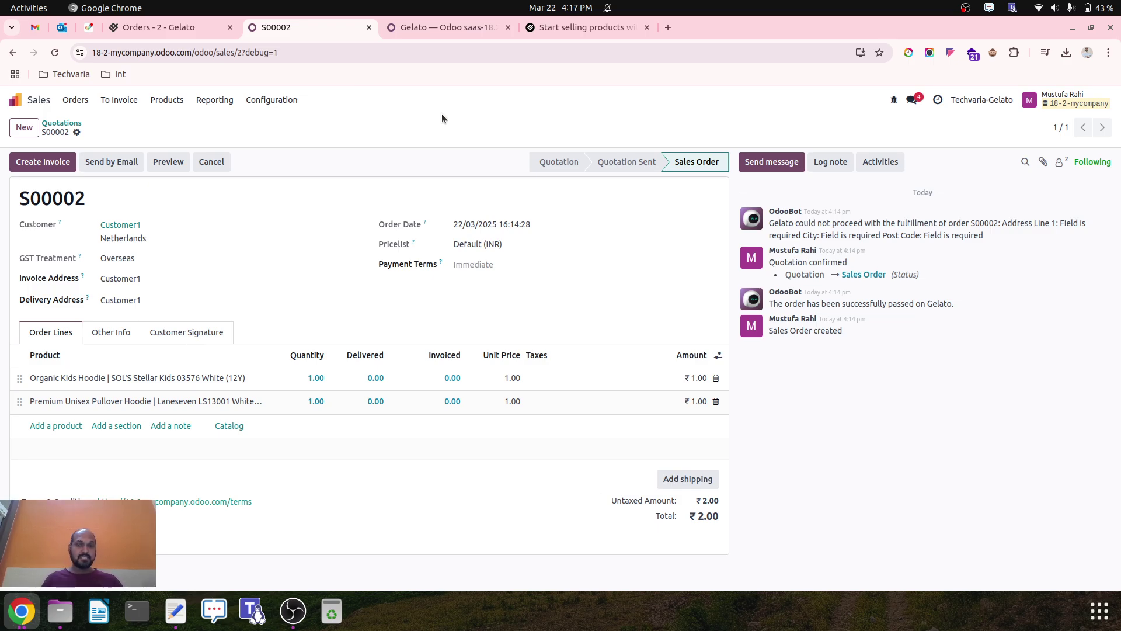
View Gelato's order #2 page, then scroll through the Gelato home dashboard.
{"action": "left_click", "coordinate": [188, 28]}
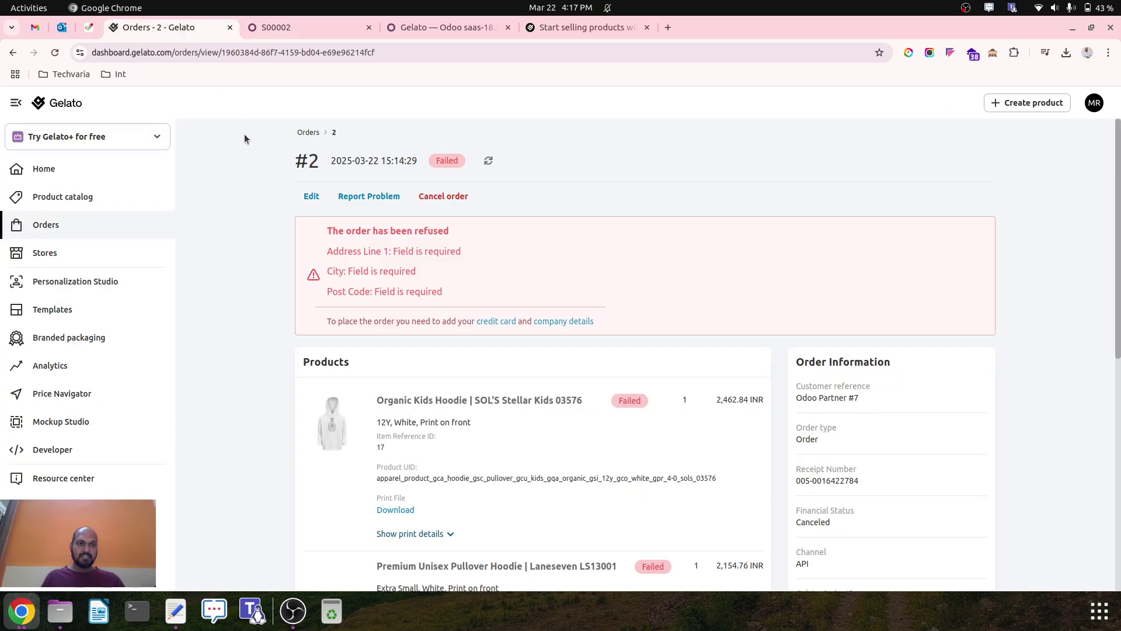
{"action": "left_click", "coordinate": [60, 105]}
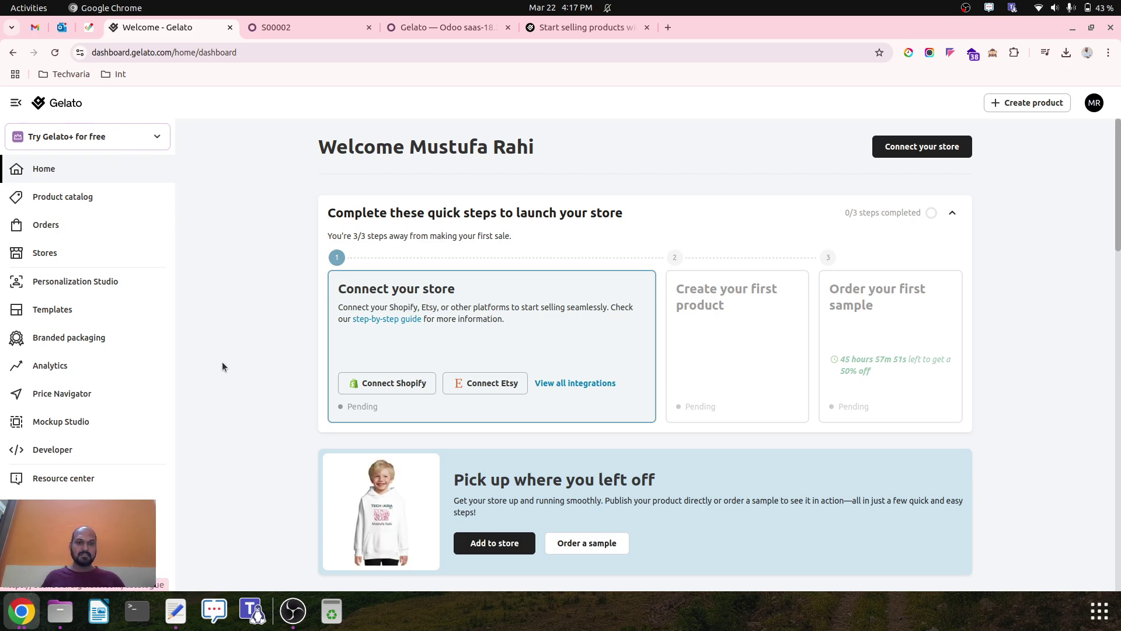
{"action": "scroll", "coordinate": [226, 395], "scroll_direction": "down", "scroll_amount": 5}
{"action": "scroll", "coordinate": [228, 400], "scroll_direction": "up", "scroll_amount": 5}
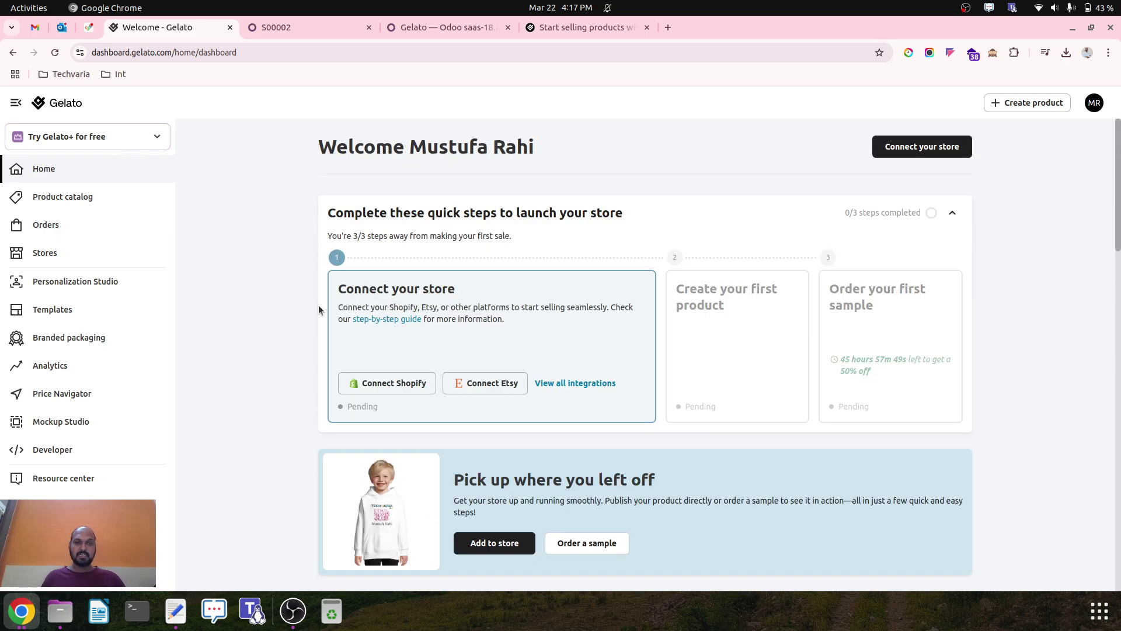